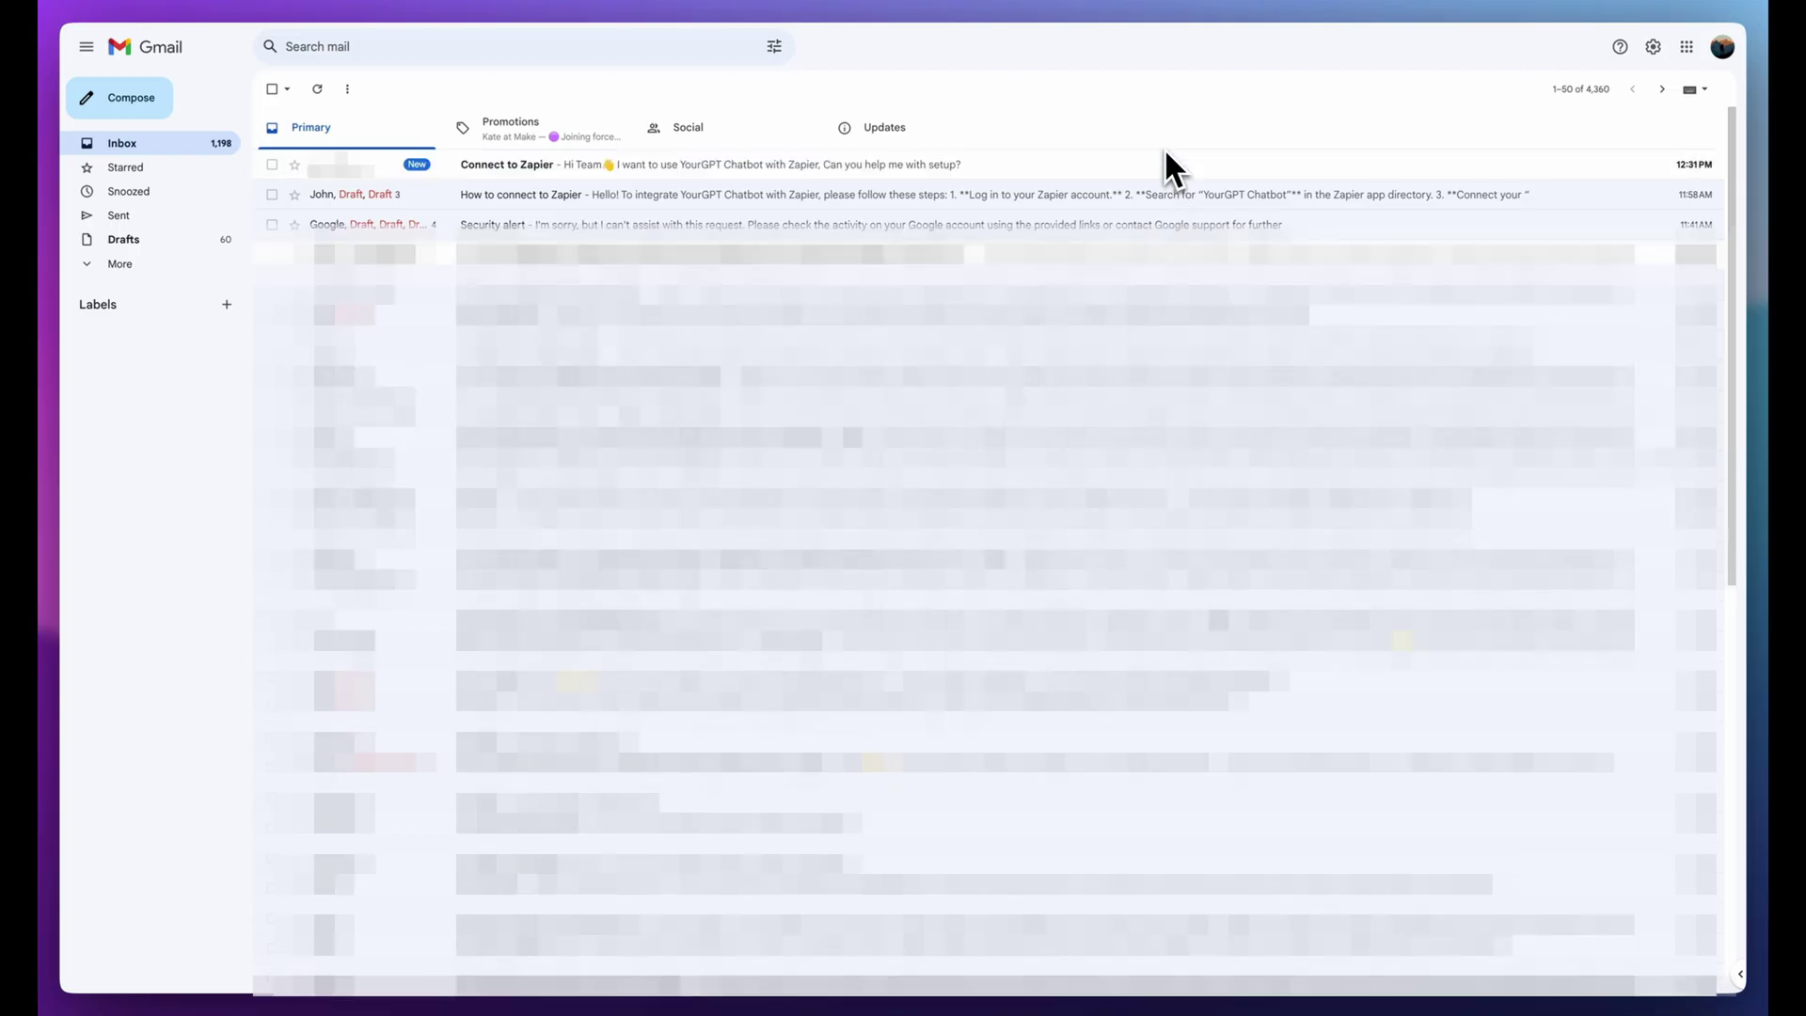
# Open the 'Connect to Zapier' email in the Gmail Primary inbox
pyautogui.click(1040, 162)
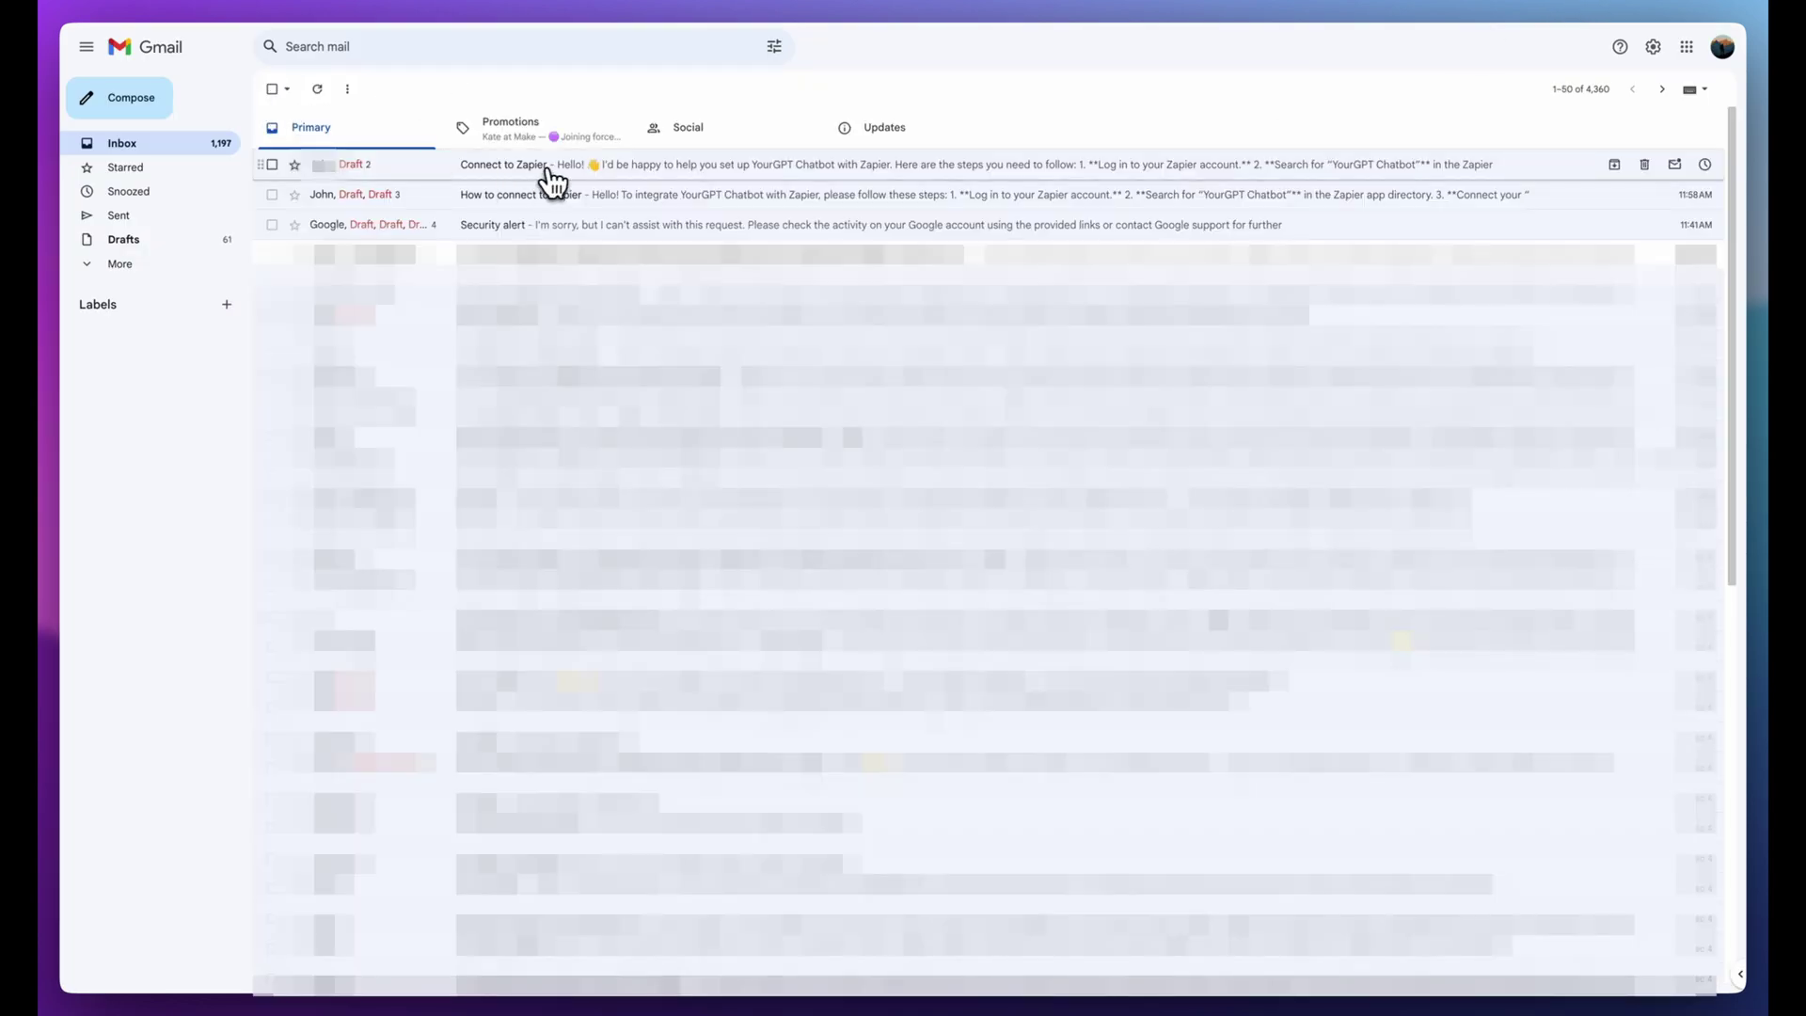
# Open the Connect to Zapier thread, then create a new Zap triggered by Gmail New Email
pyautogui.click(553, 181)
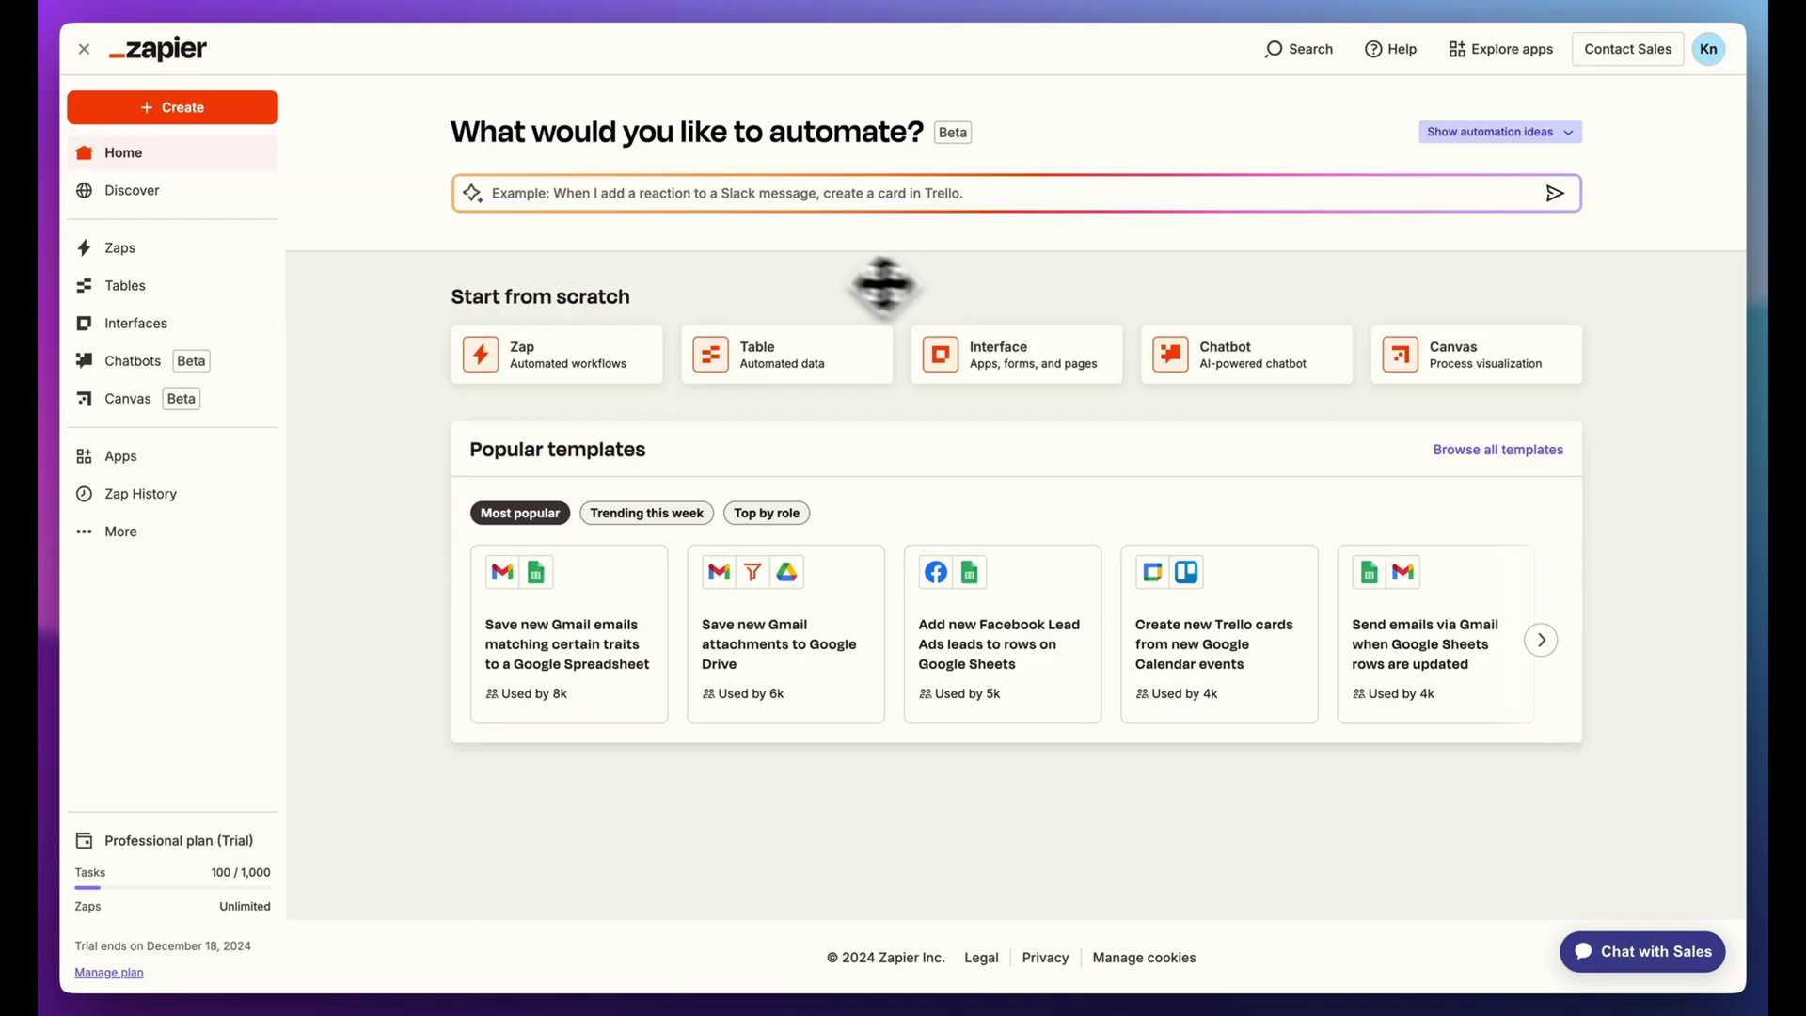
pyautogui.click(211, 111)
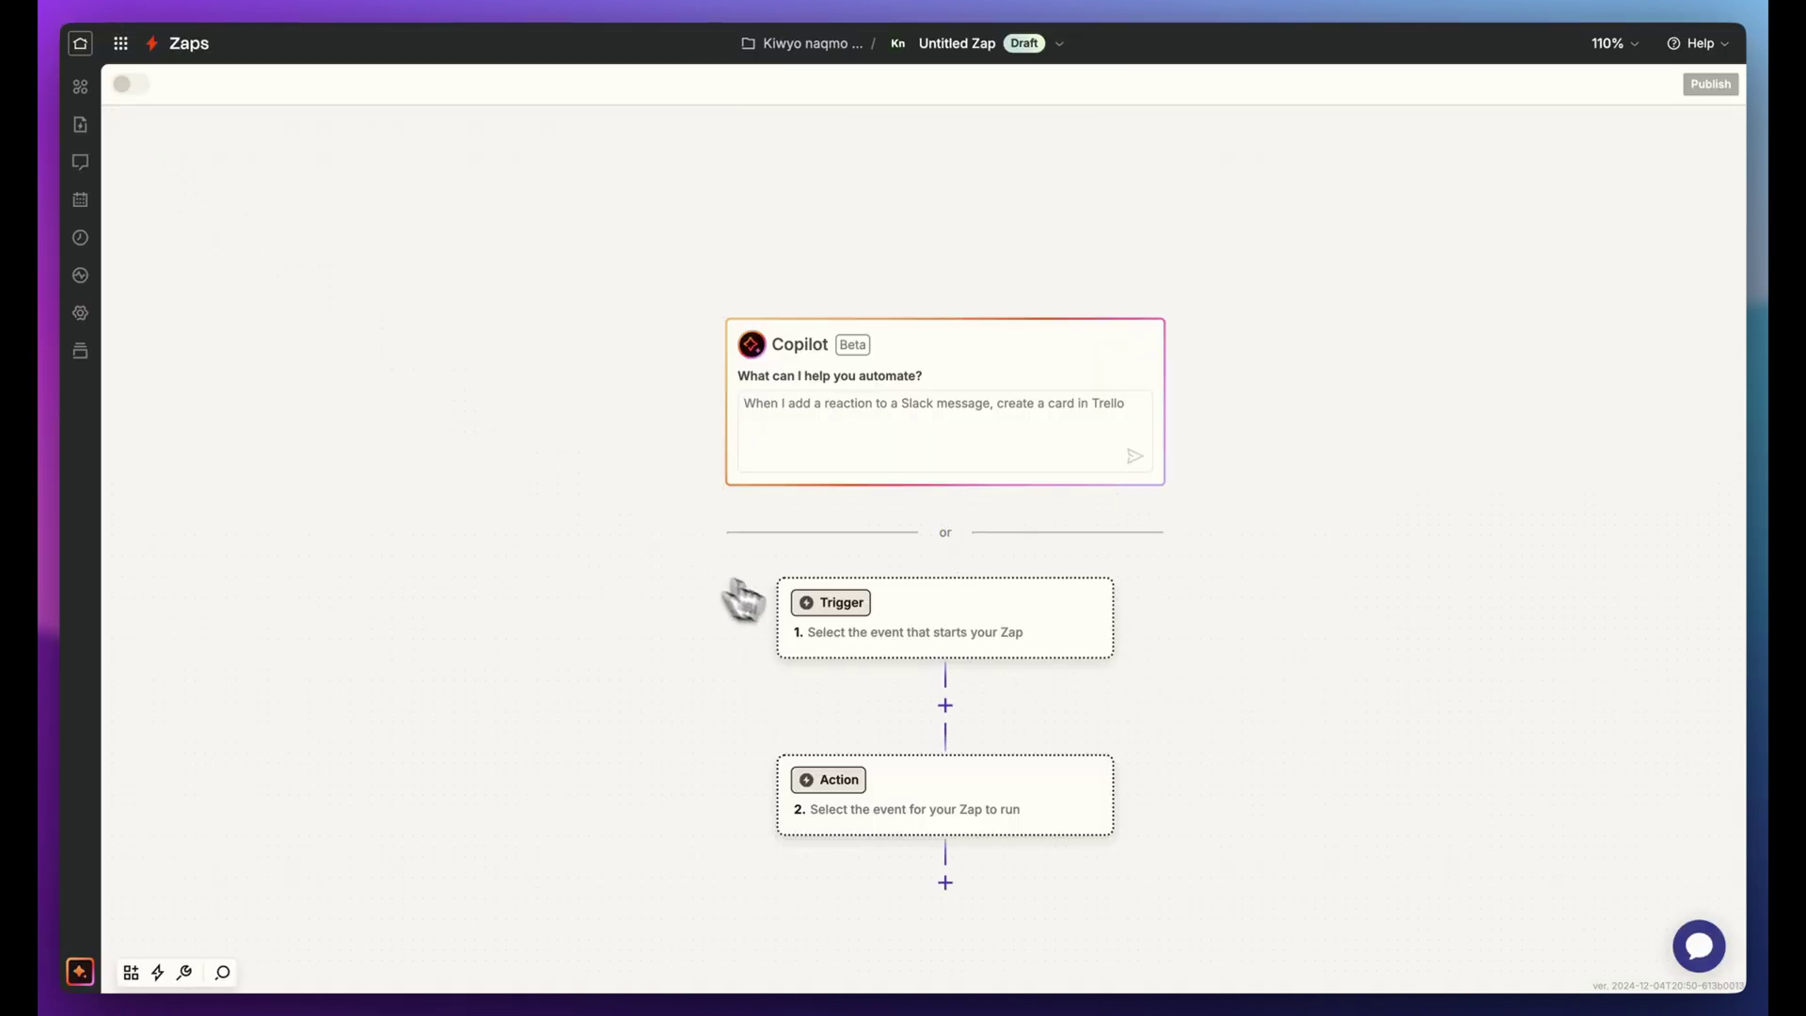
pyautogui.click(903, 651)
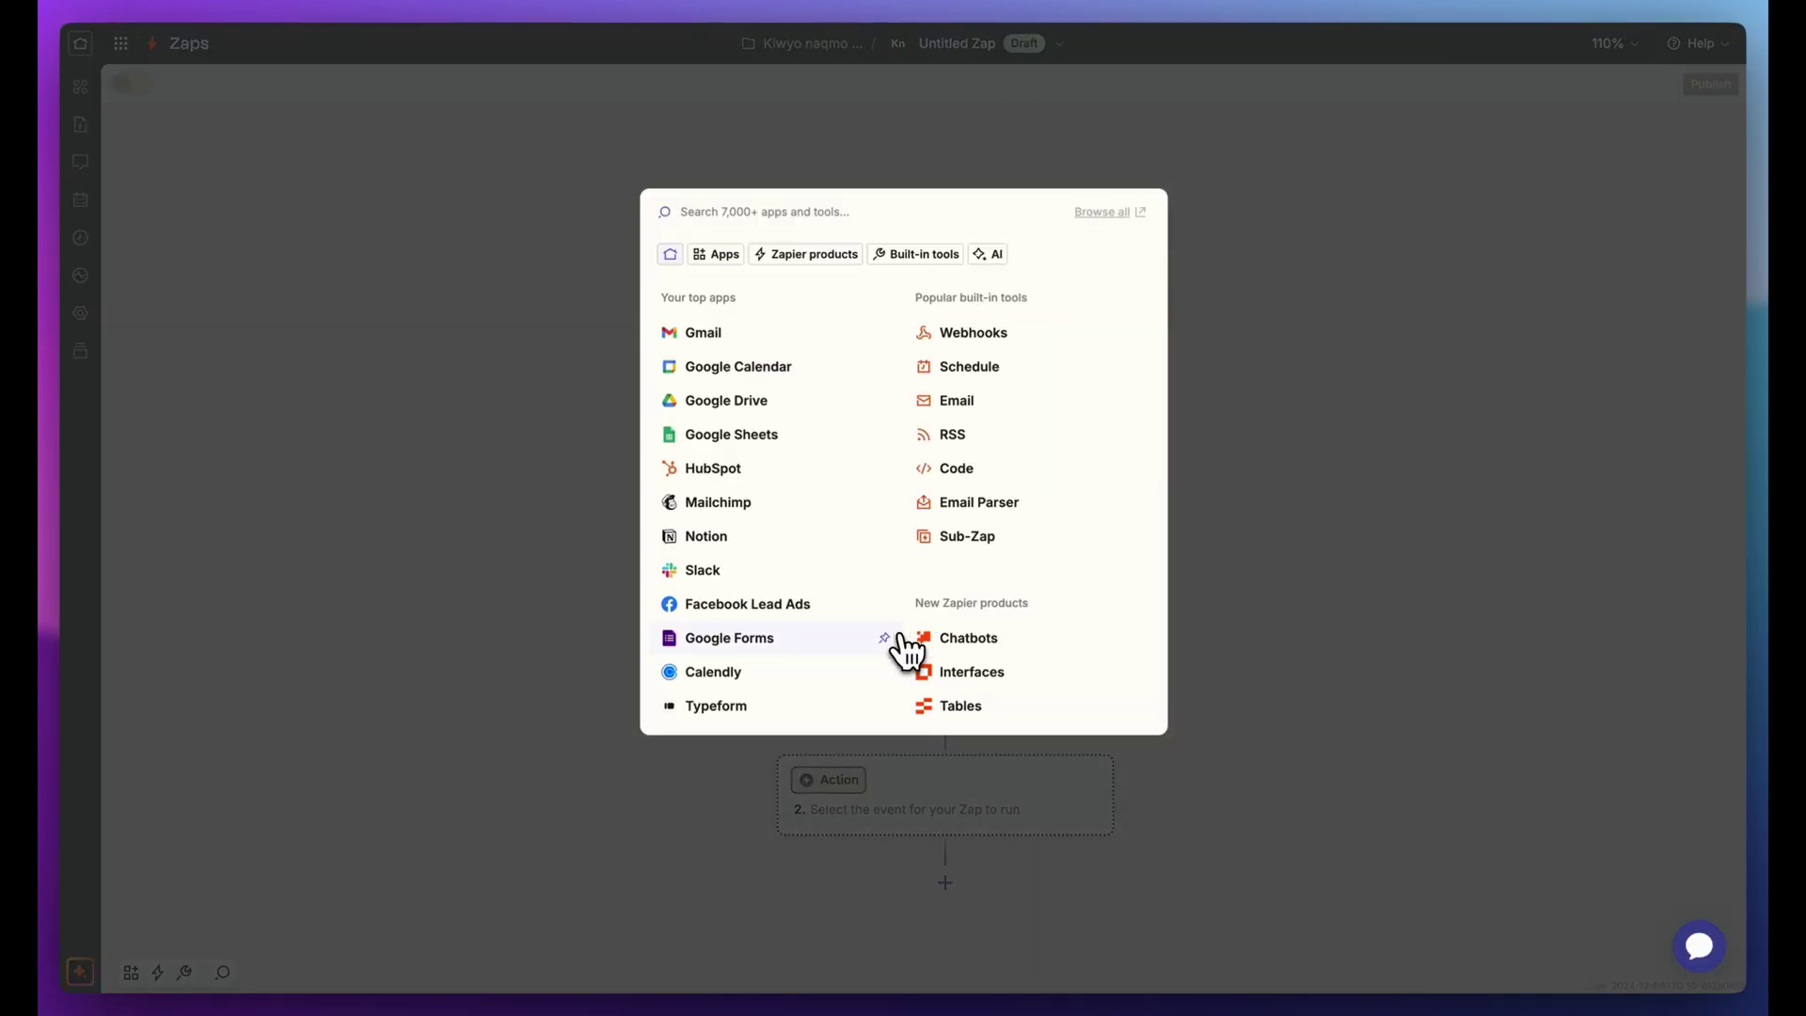
pyautogui.click(752, 337)
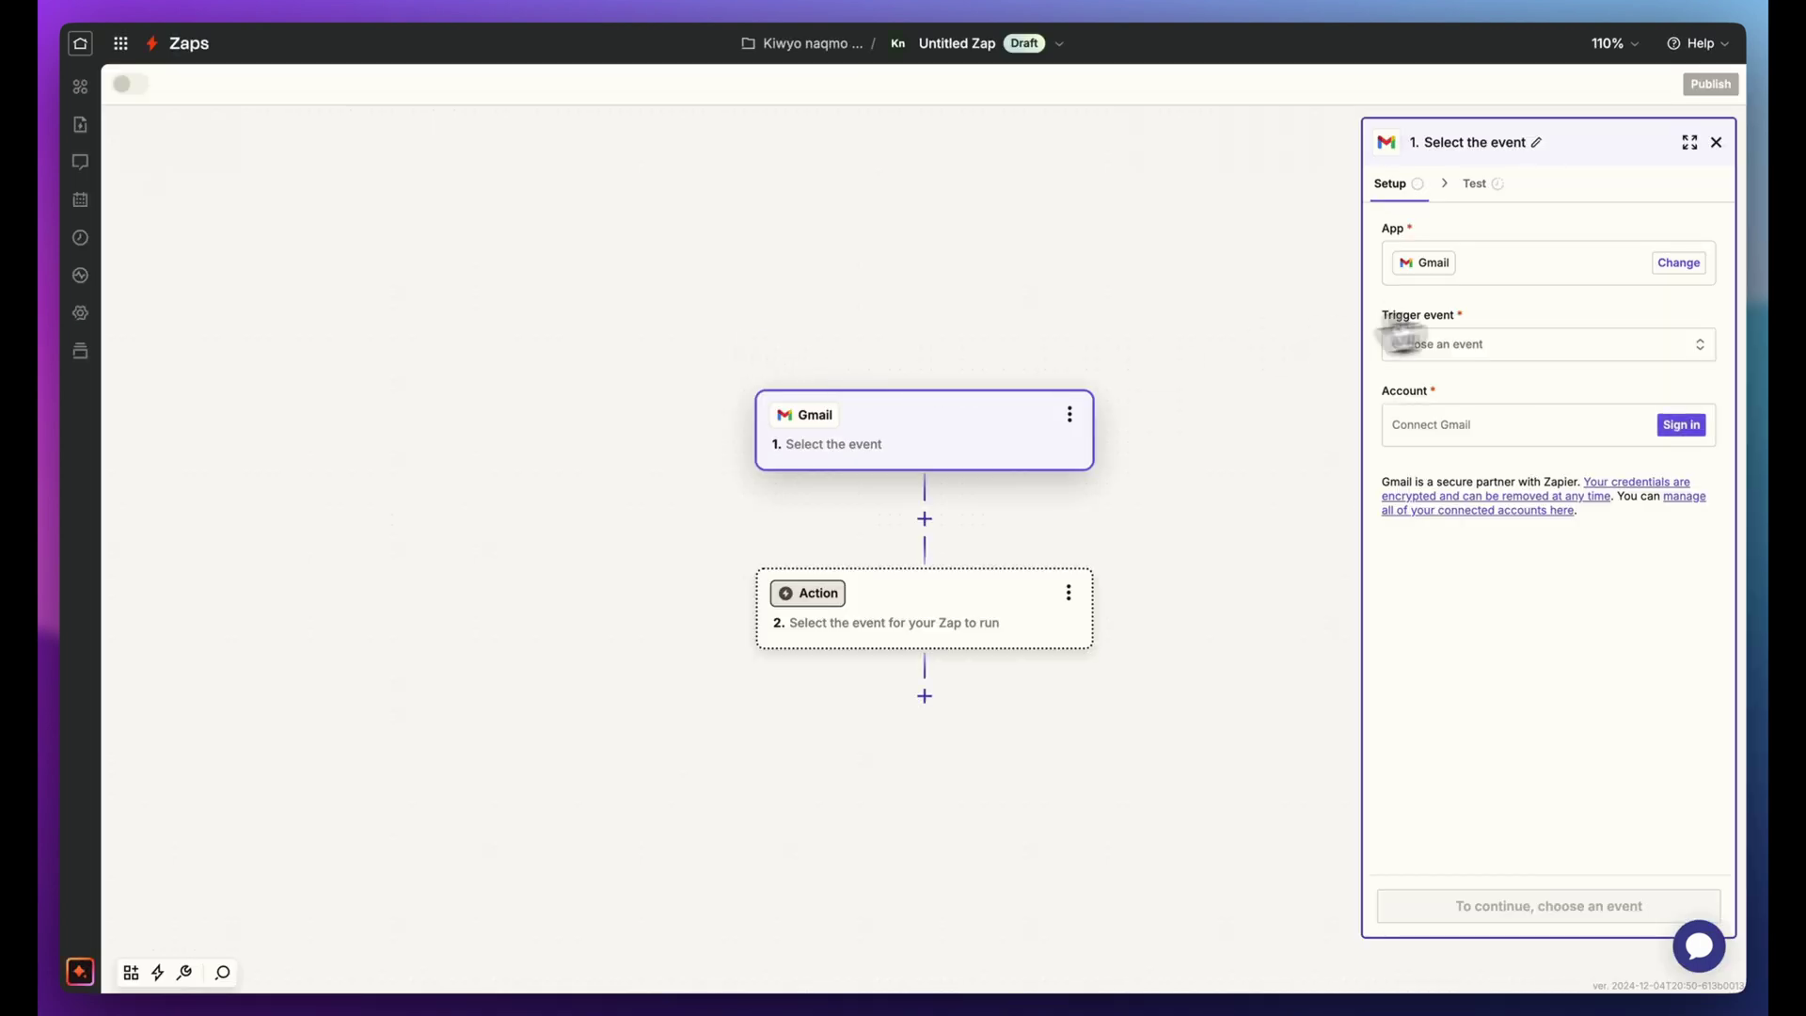
pyautogui.click(1499, 348)
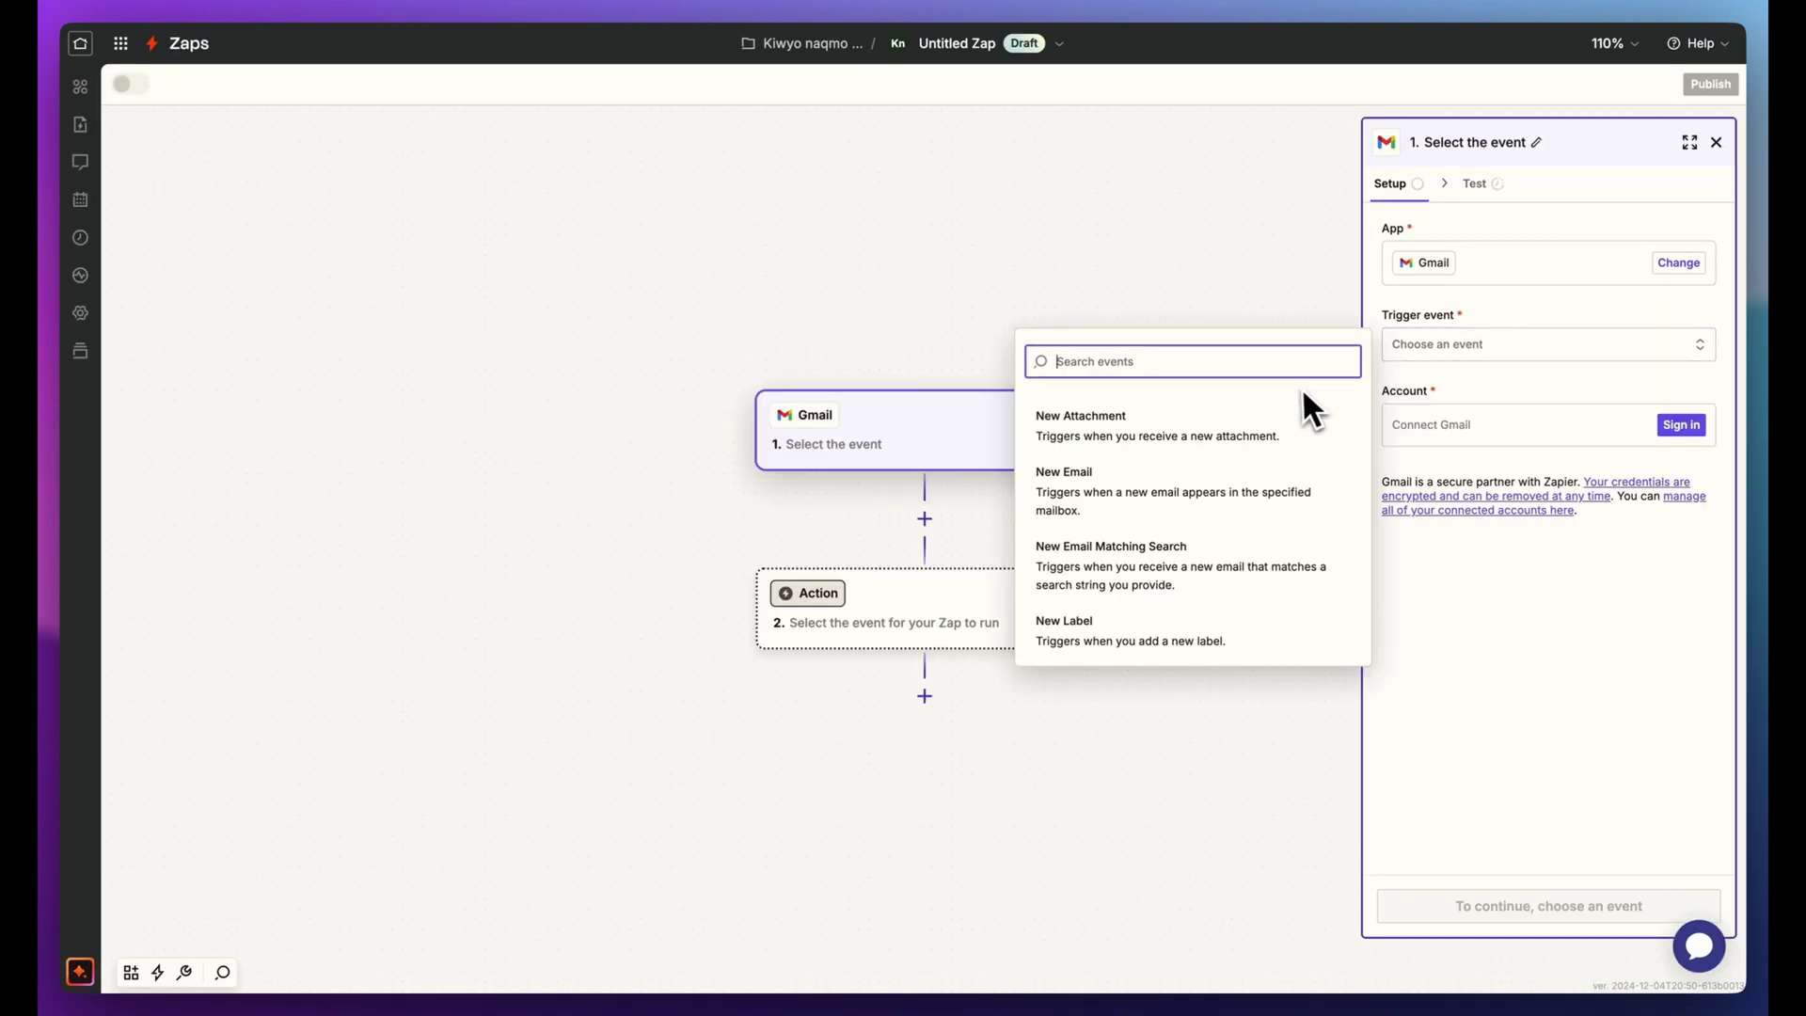
pyautogui.click(1197, 500)
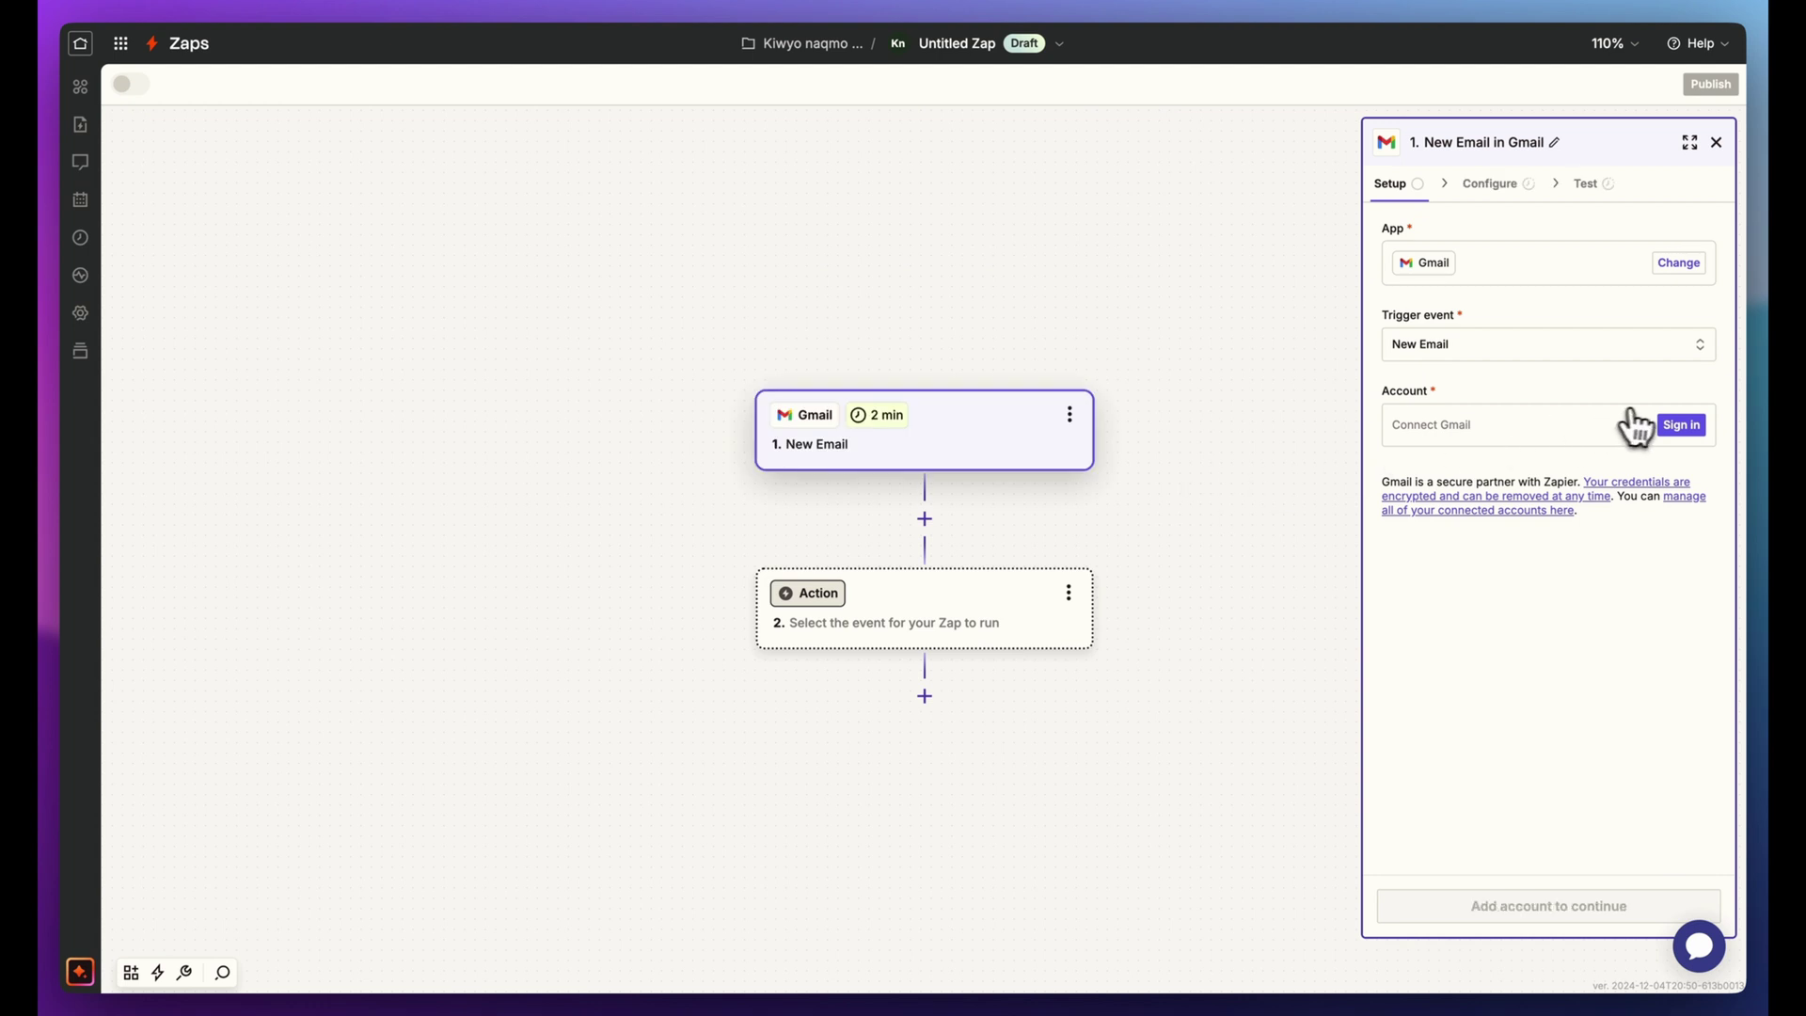
# Sign in with the Google account and allow Zapier to read, compose and send Gmail
pyautogui.click(1681, 428)
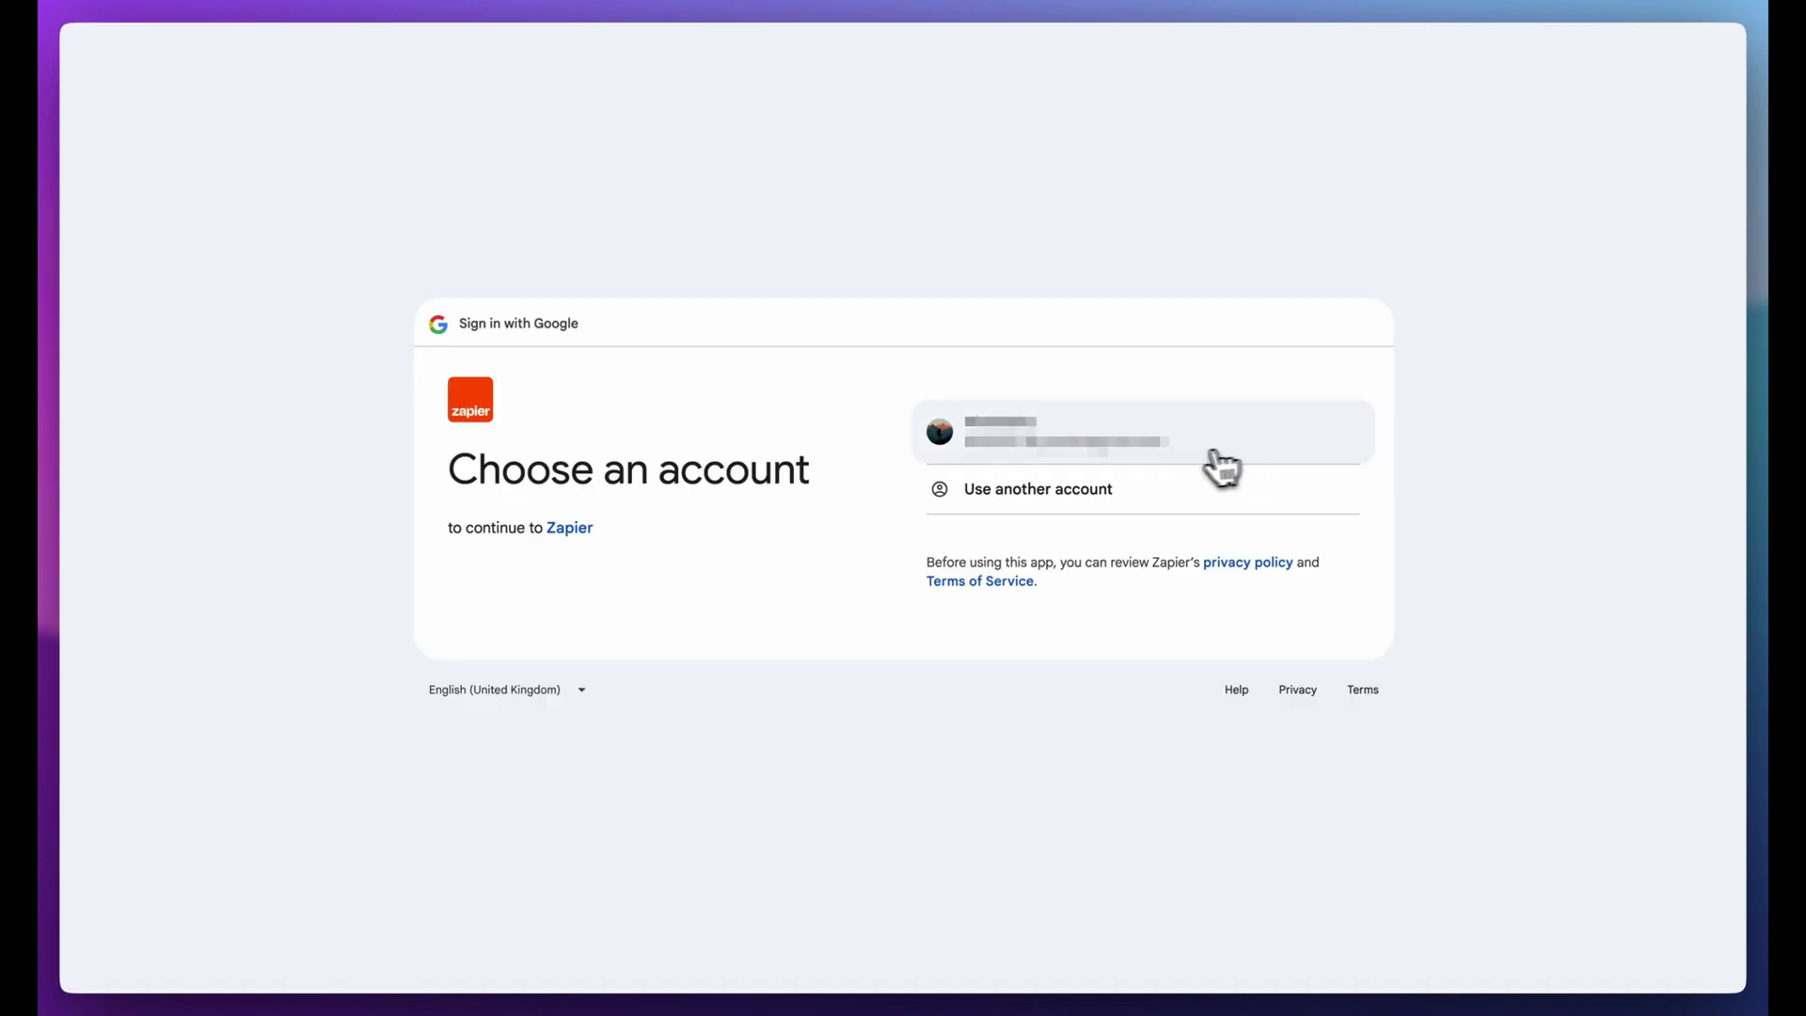
pyautogui.click(1187, 466)
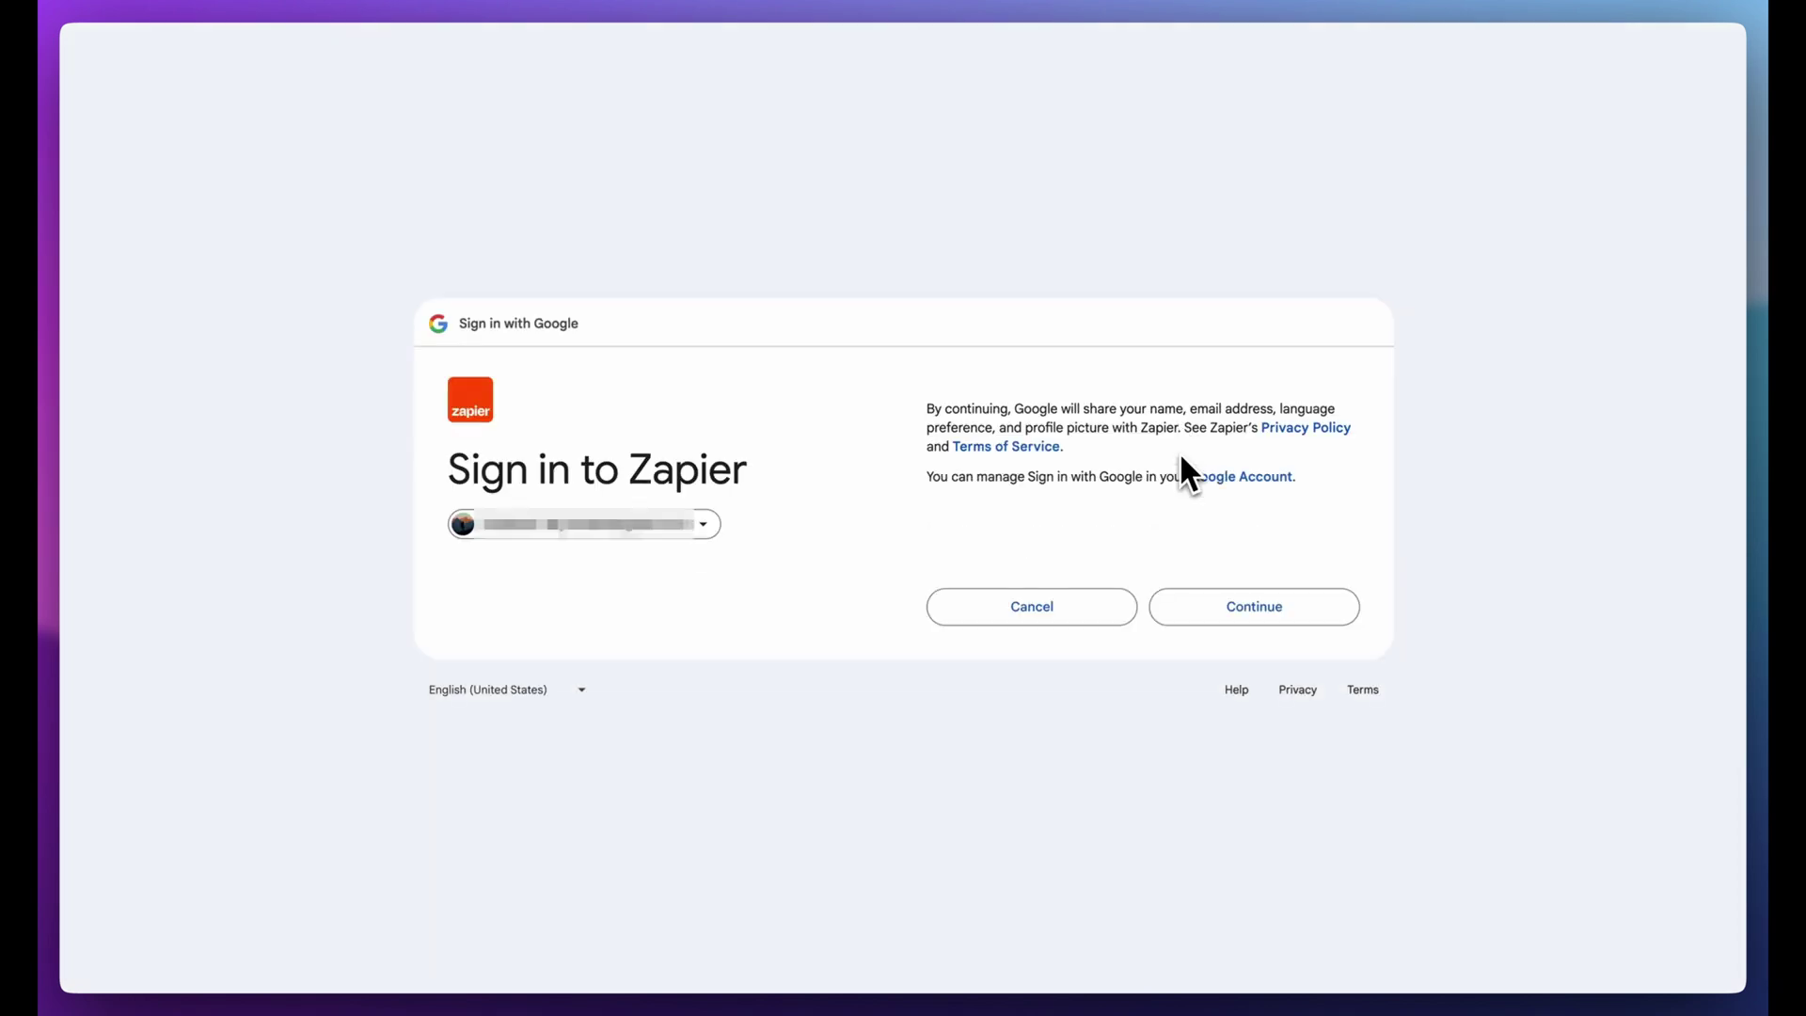
pyautogui.click(1244, 610)
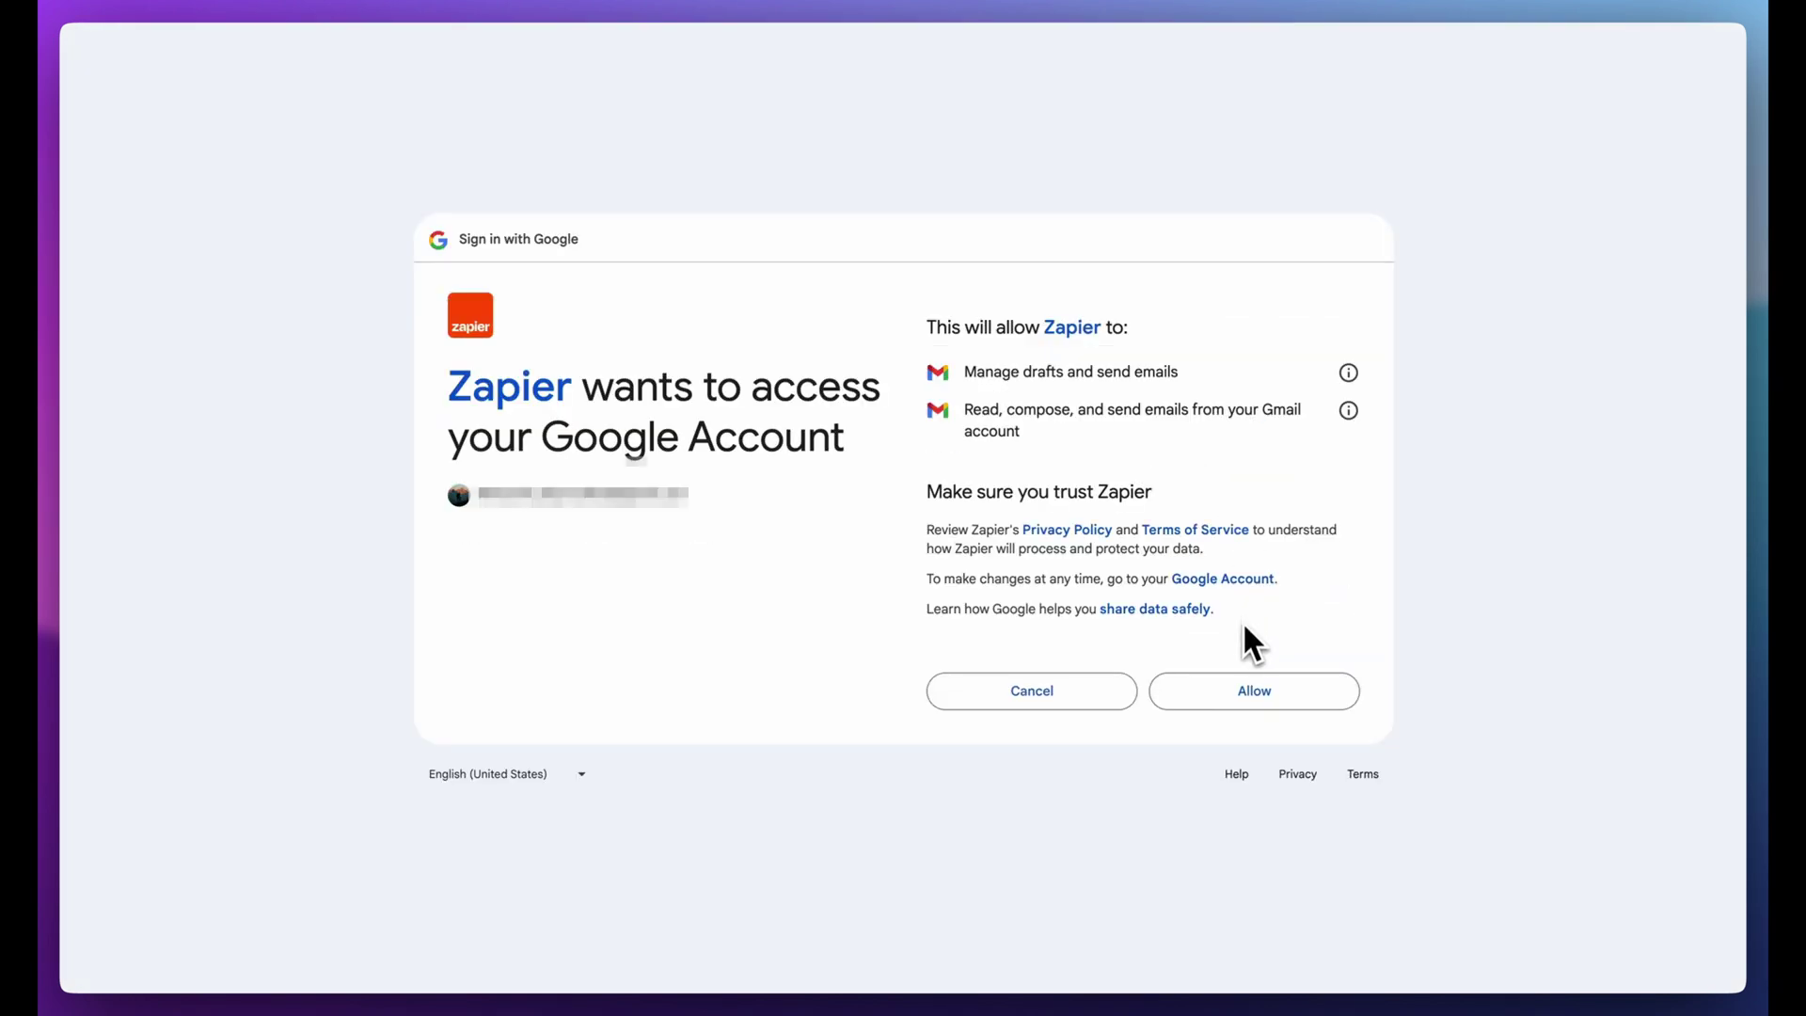
pyautogui.click(1245, 696)
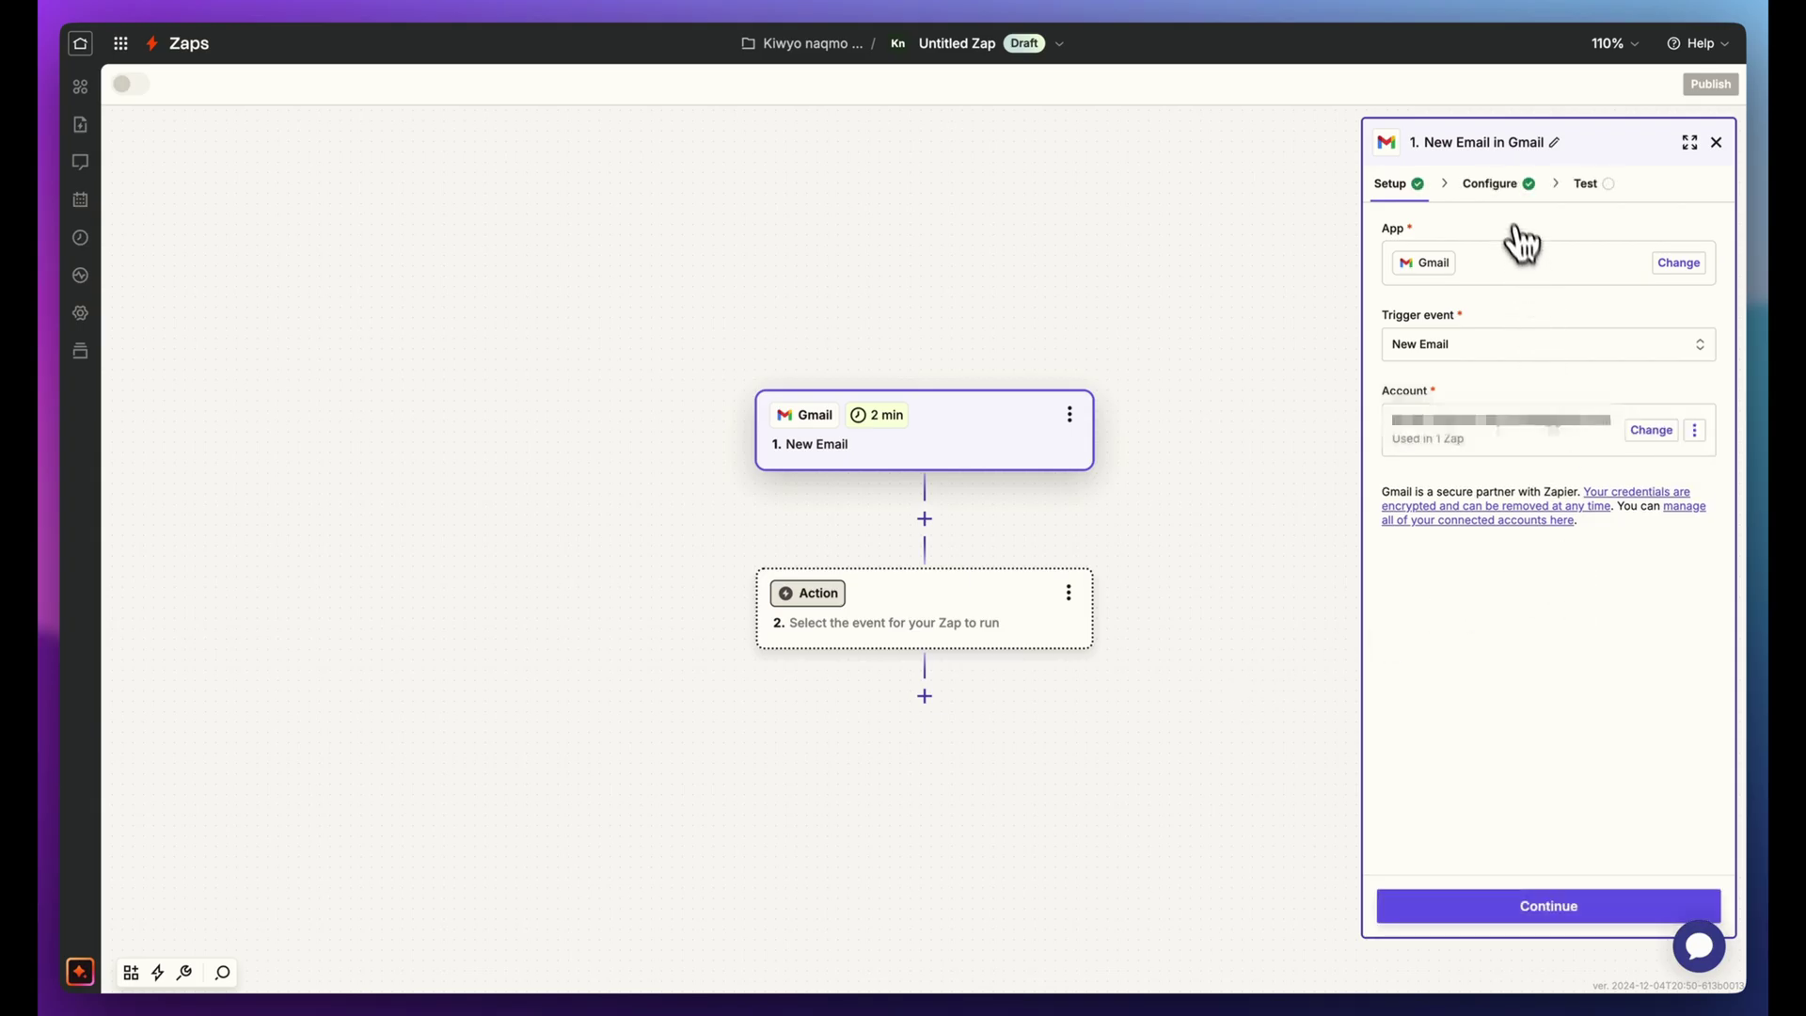
# Set the trigger's mailbox to INBOX and test it, loading sample emails A, B and C
pyautogui.click(1499, 192)
pyautogui.click(1485, 260)
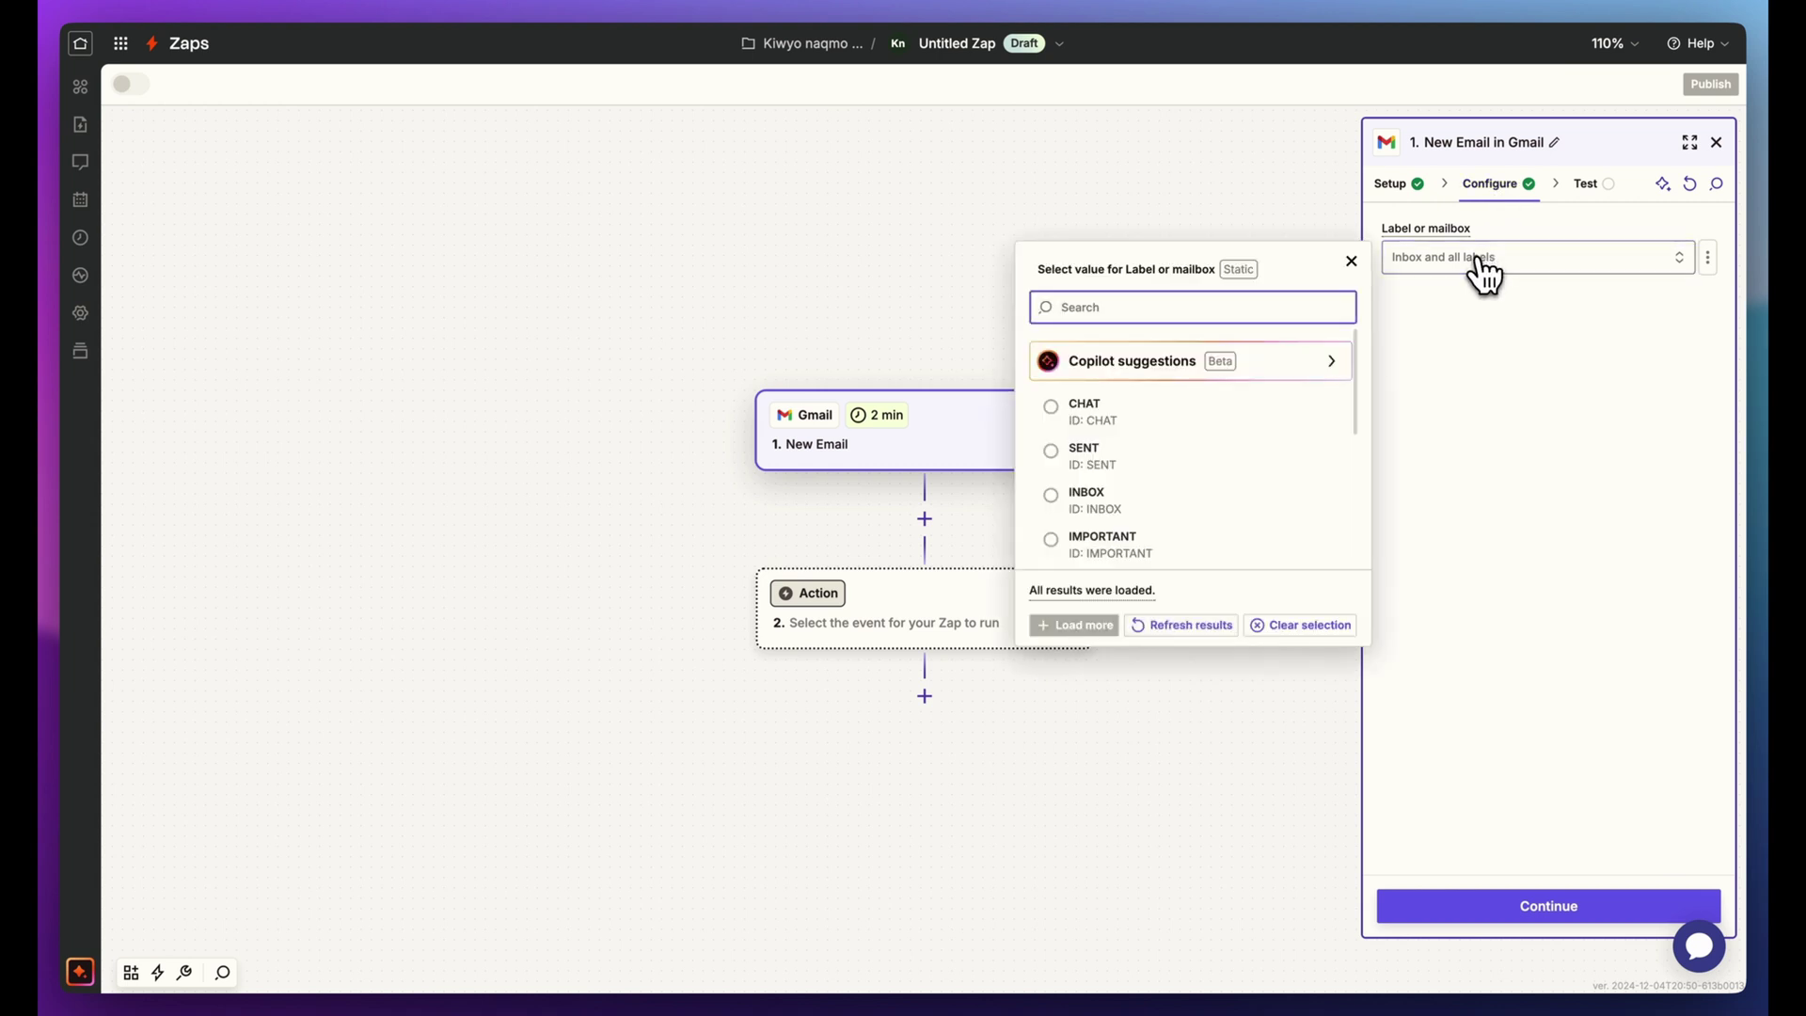
pyautogui.click(1083, 501)
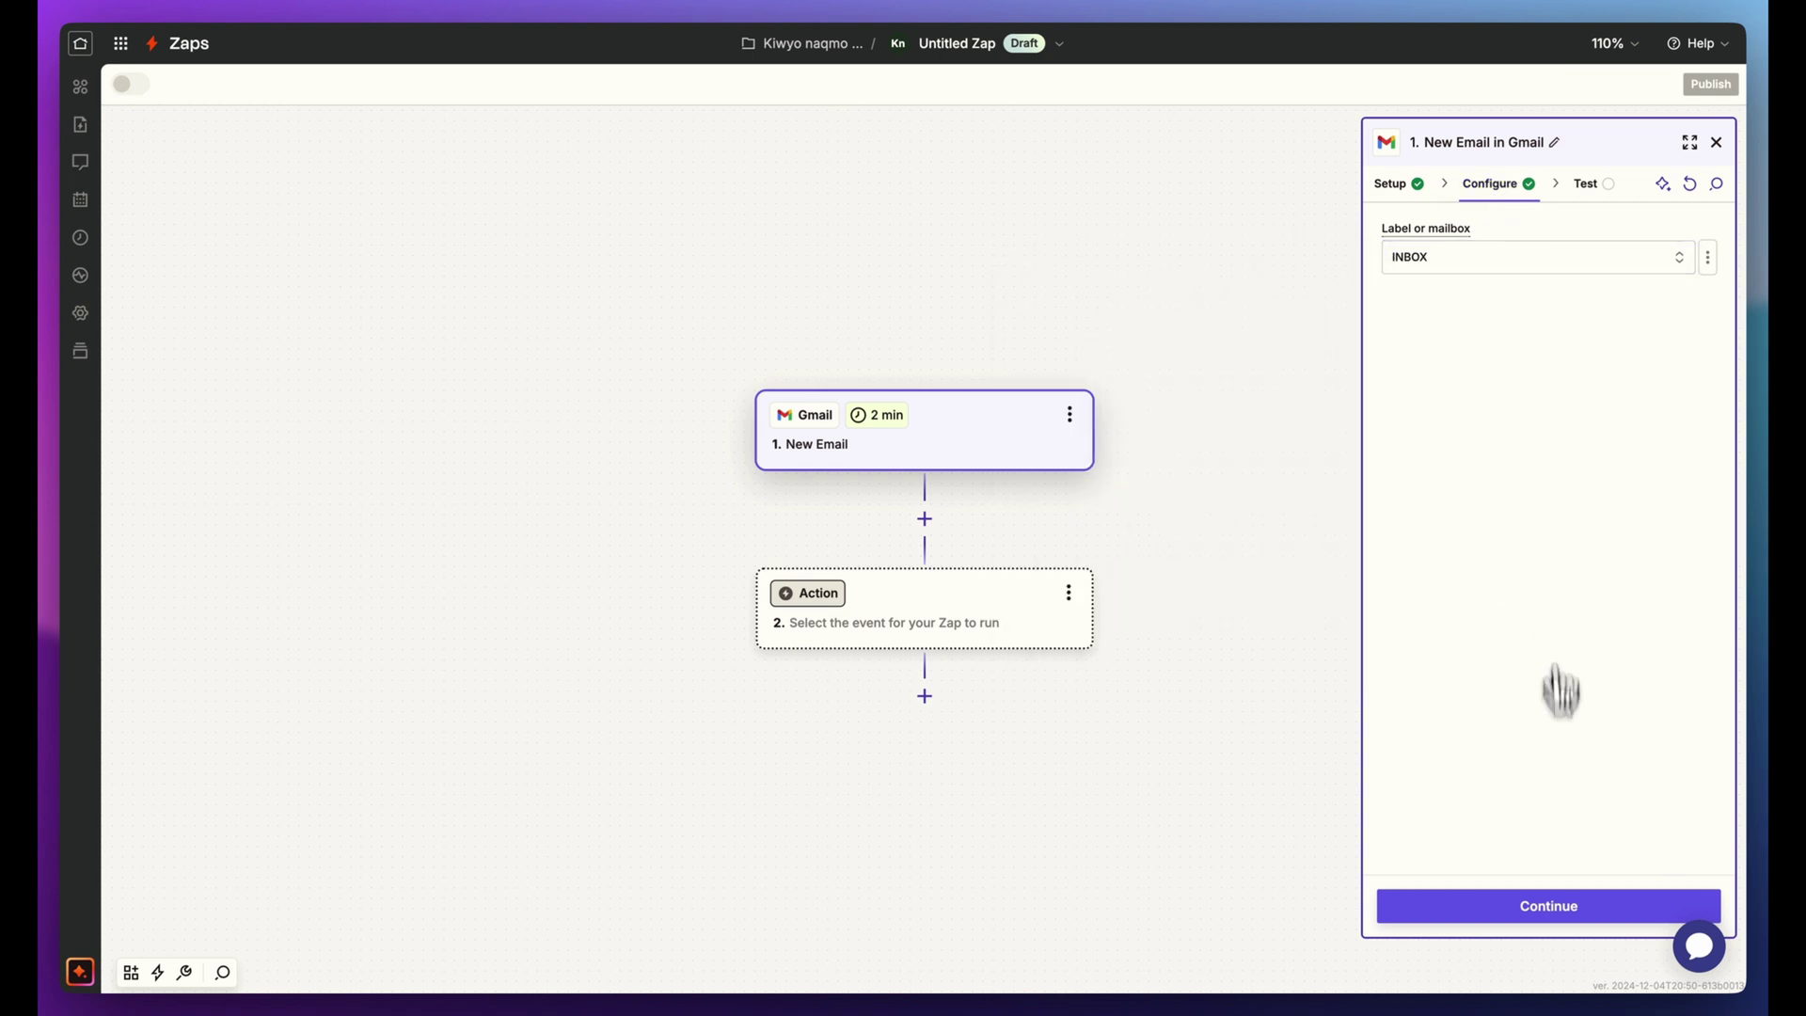
pyautogui.click(1533, 917)
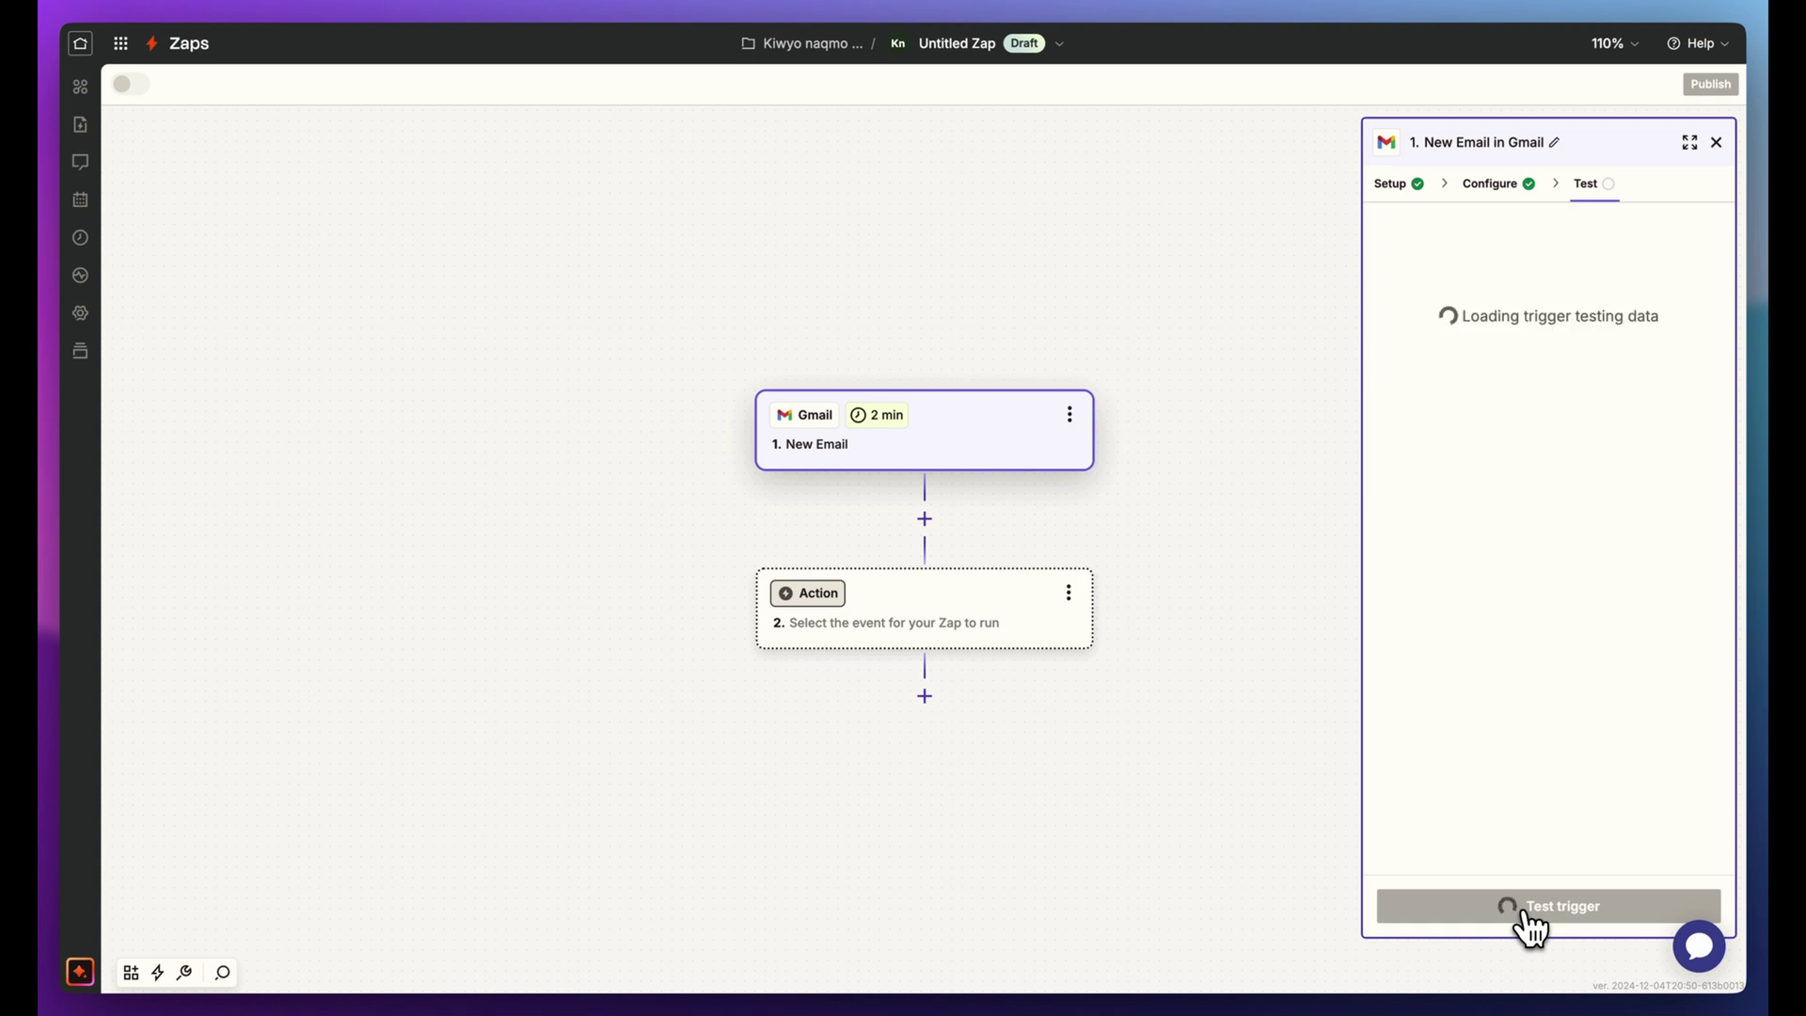
pyautogui.click(1525, 913)
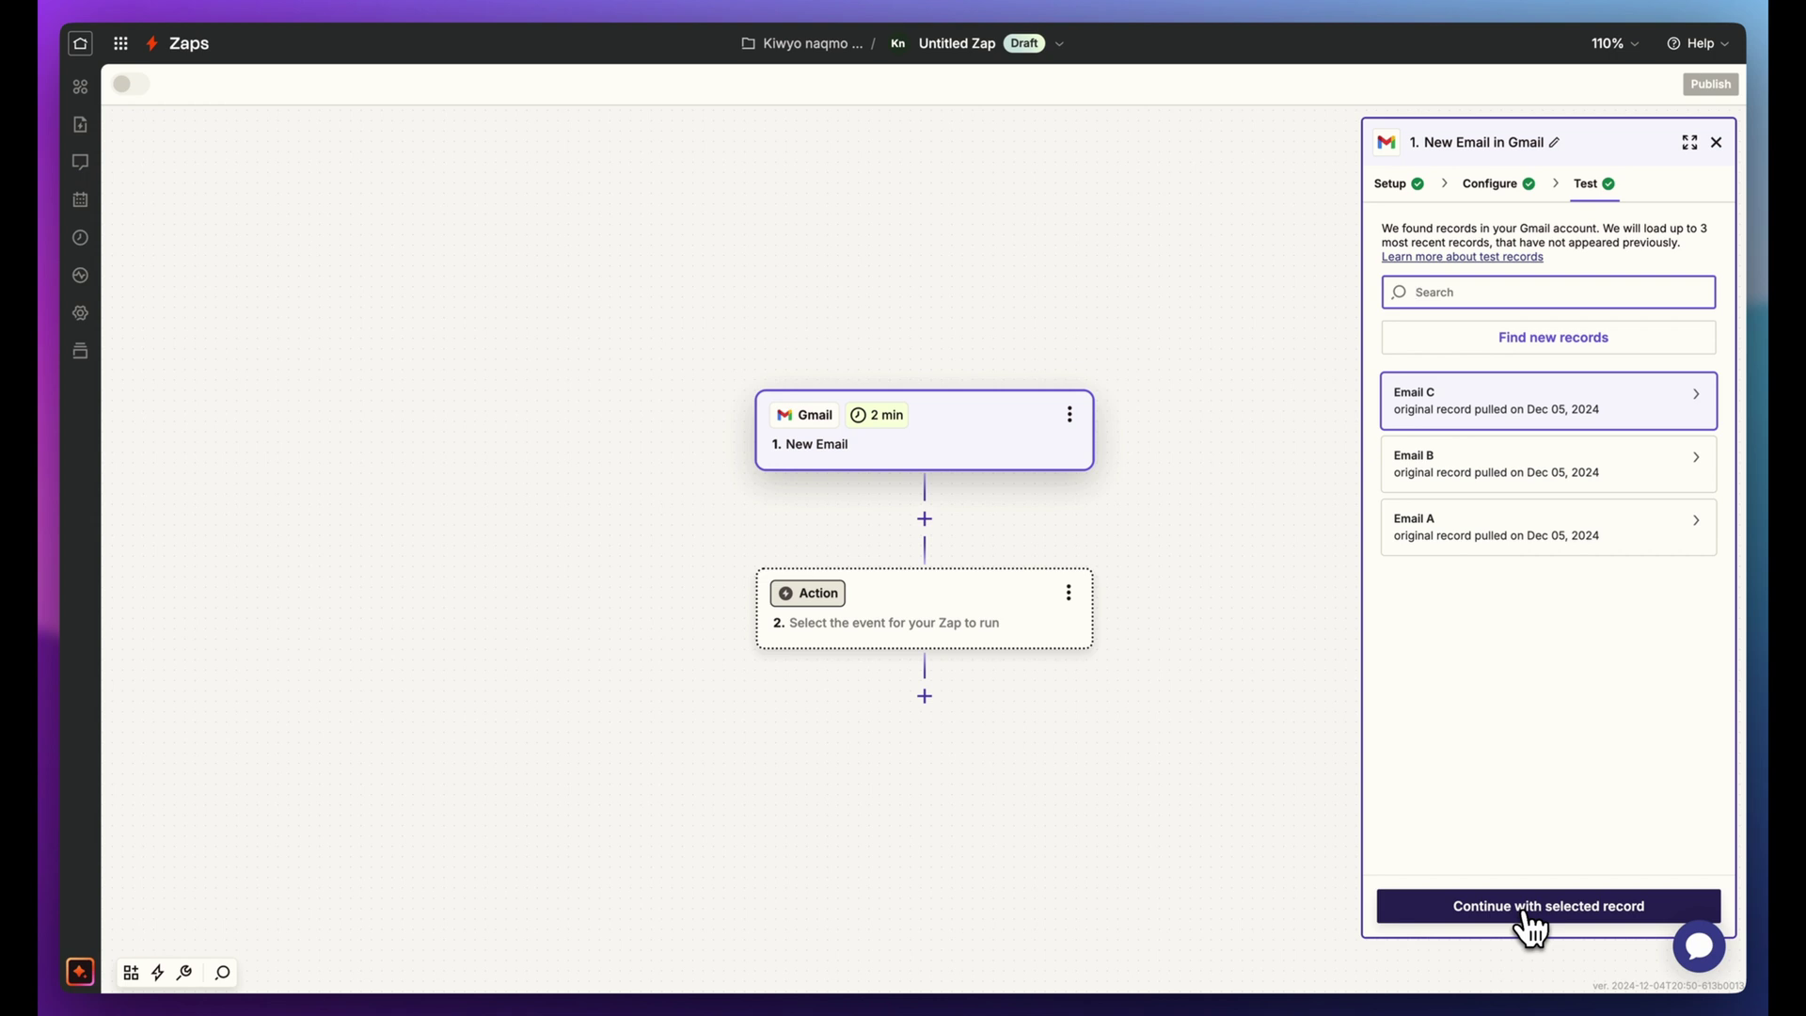
# Keep the selected sample email and set step 2 to YourGPT Chatbot's New Session action
pyautogui.click(1527, 917)
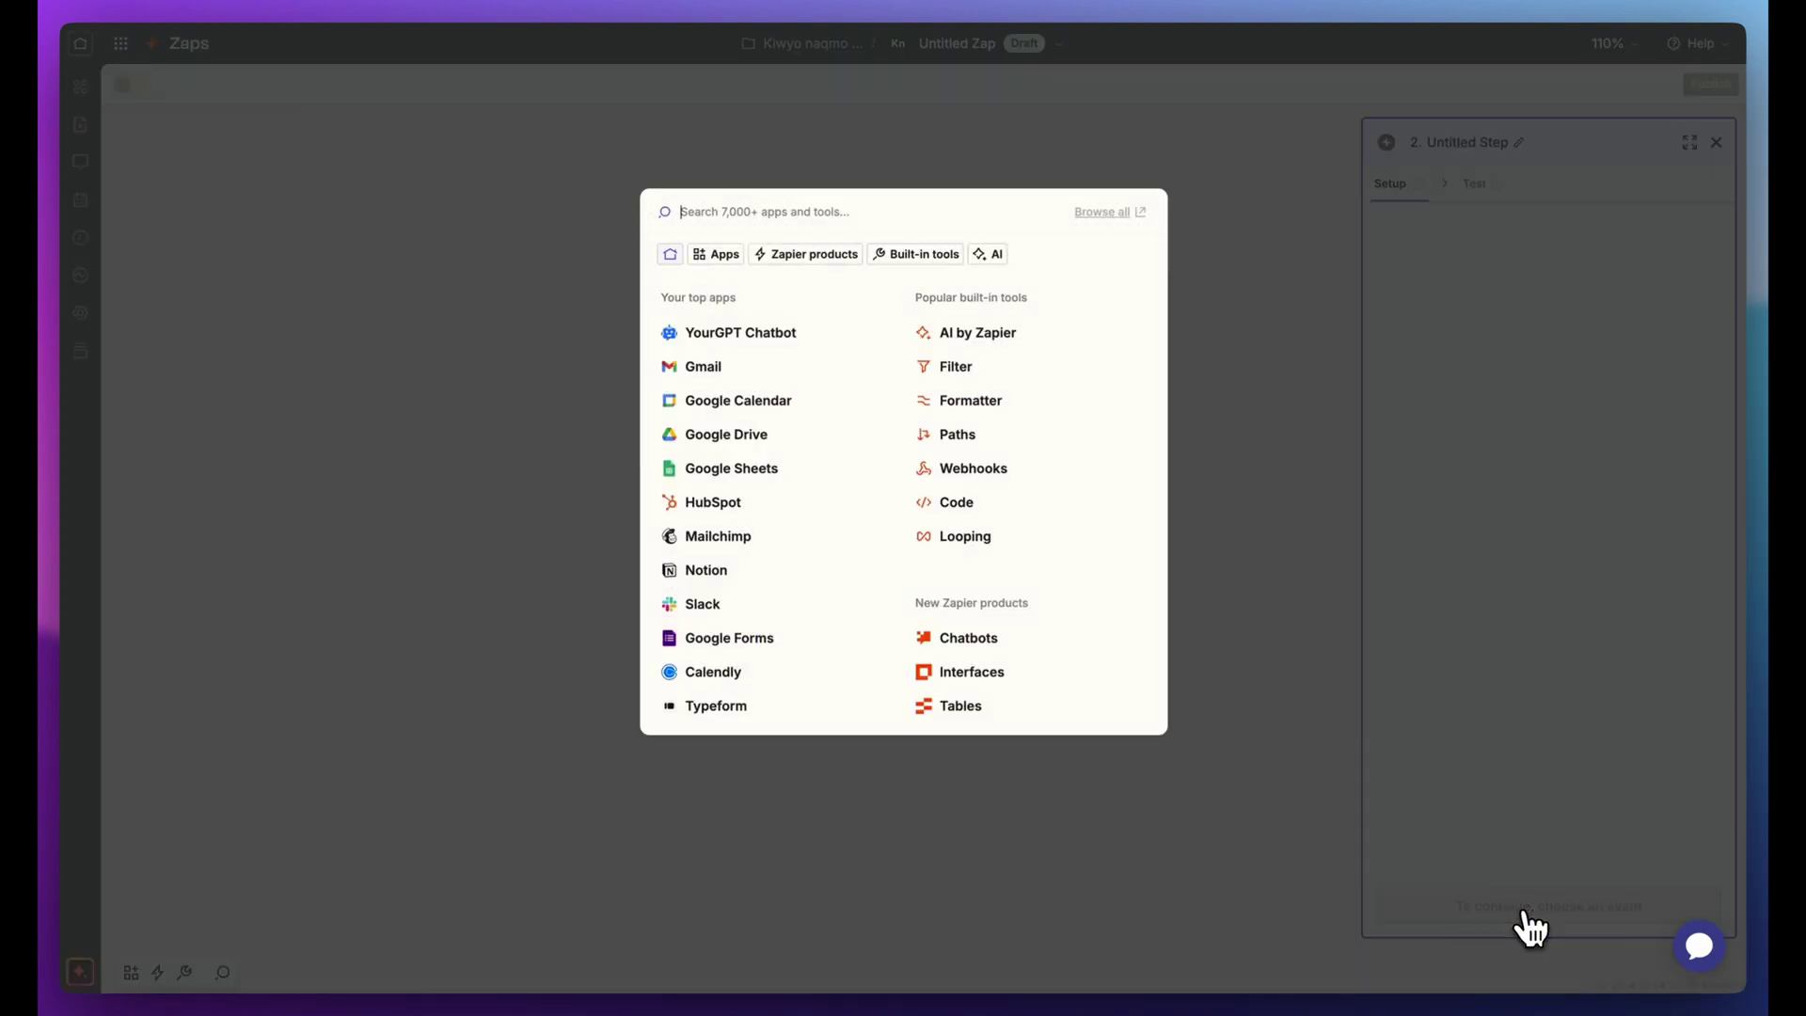
pyautogui.click(758, 341)
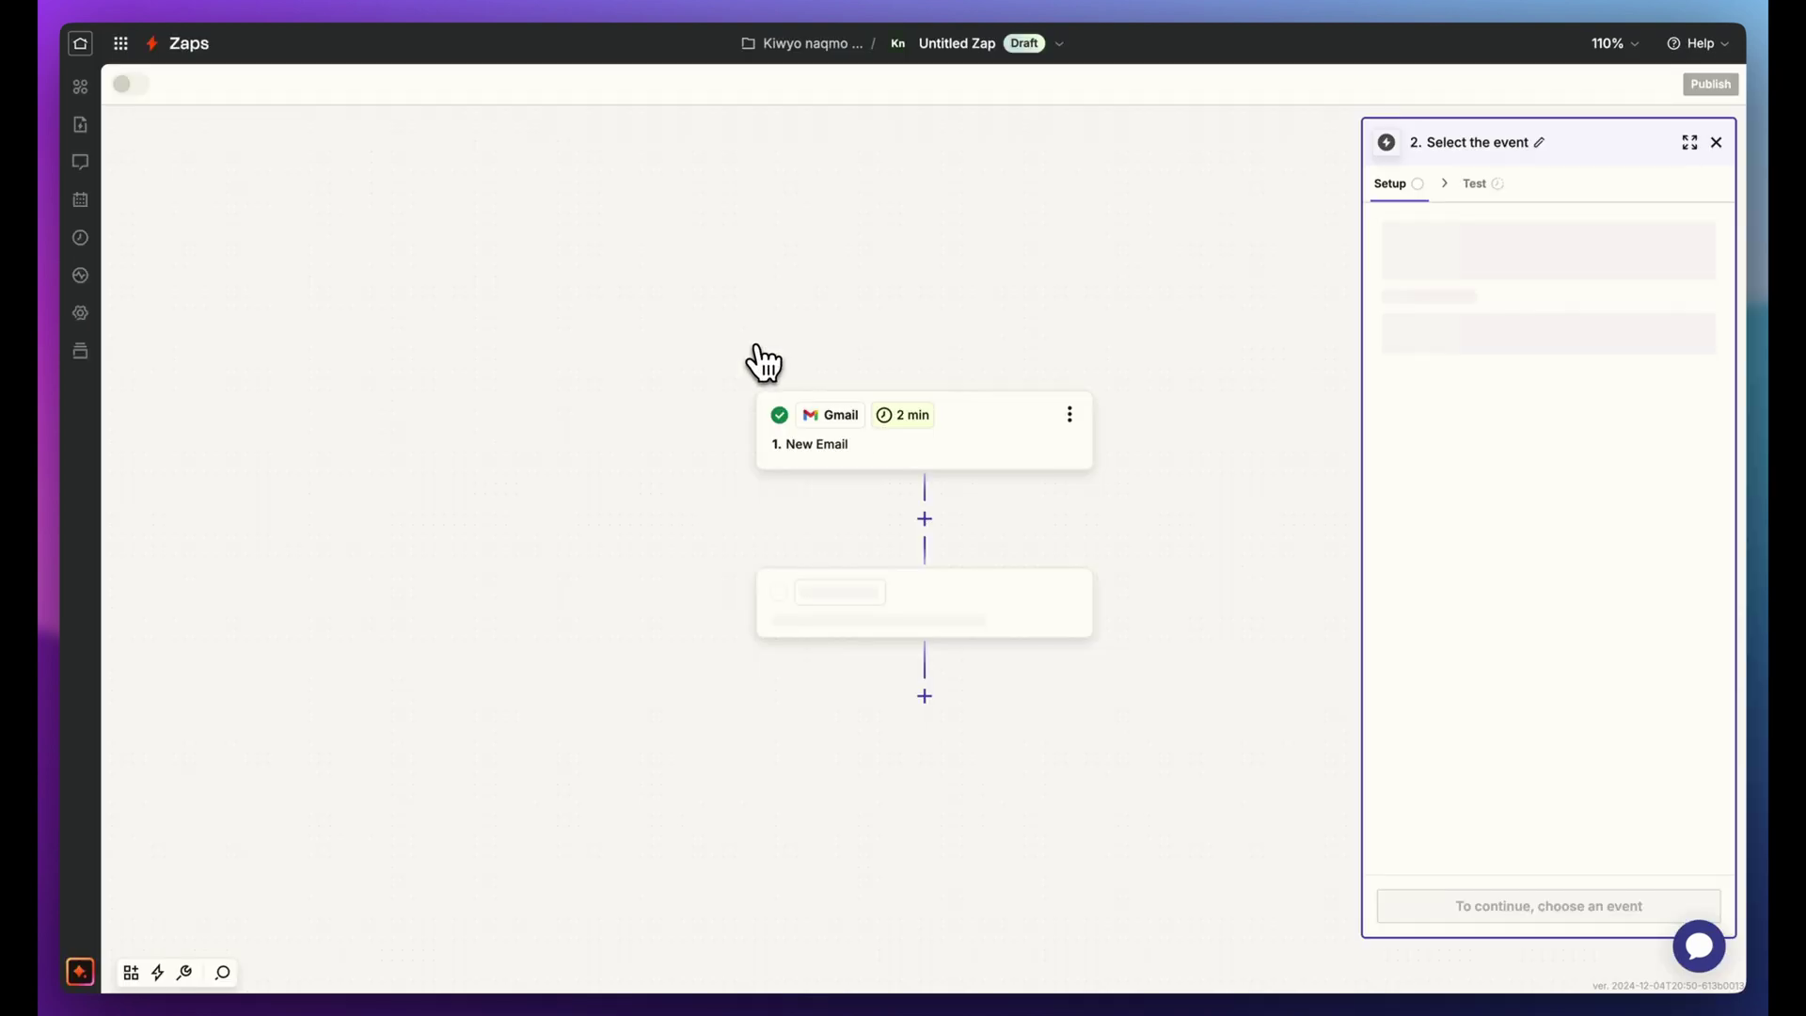
pyautogui.click(1475, 348)
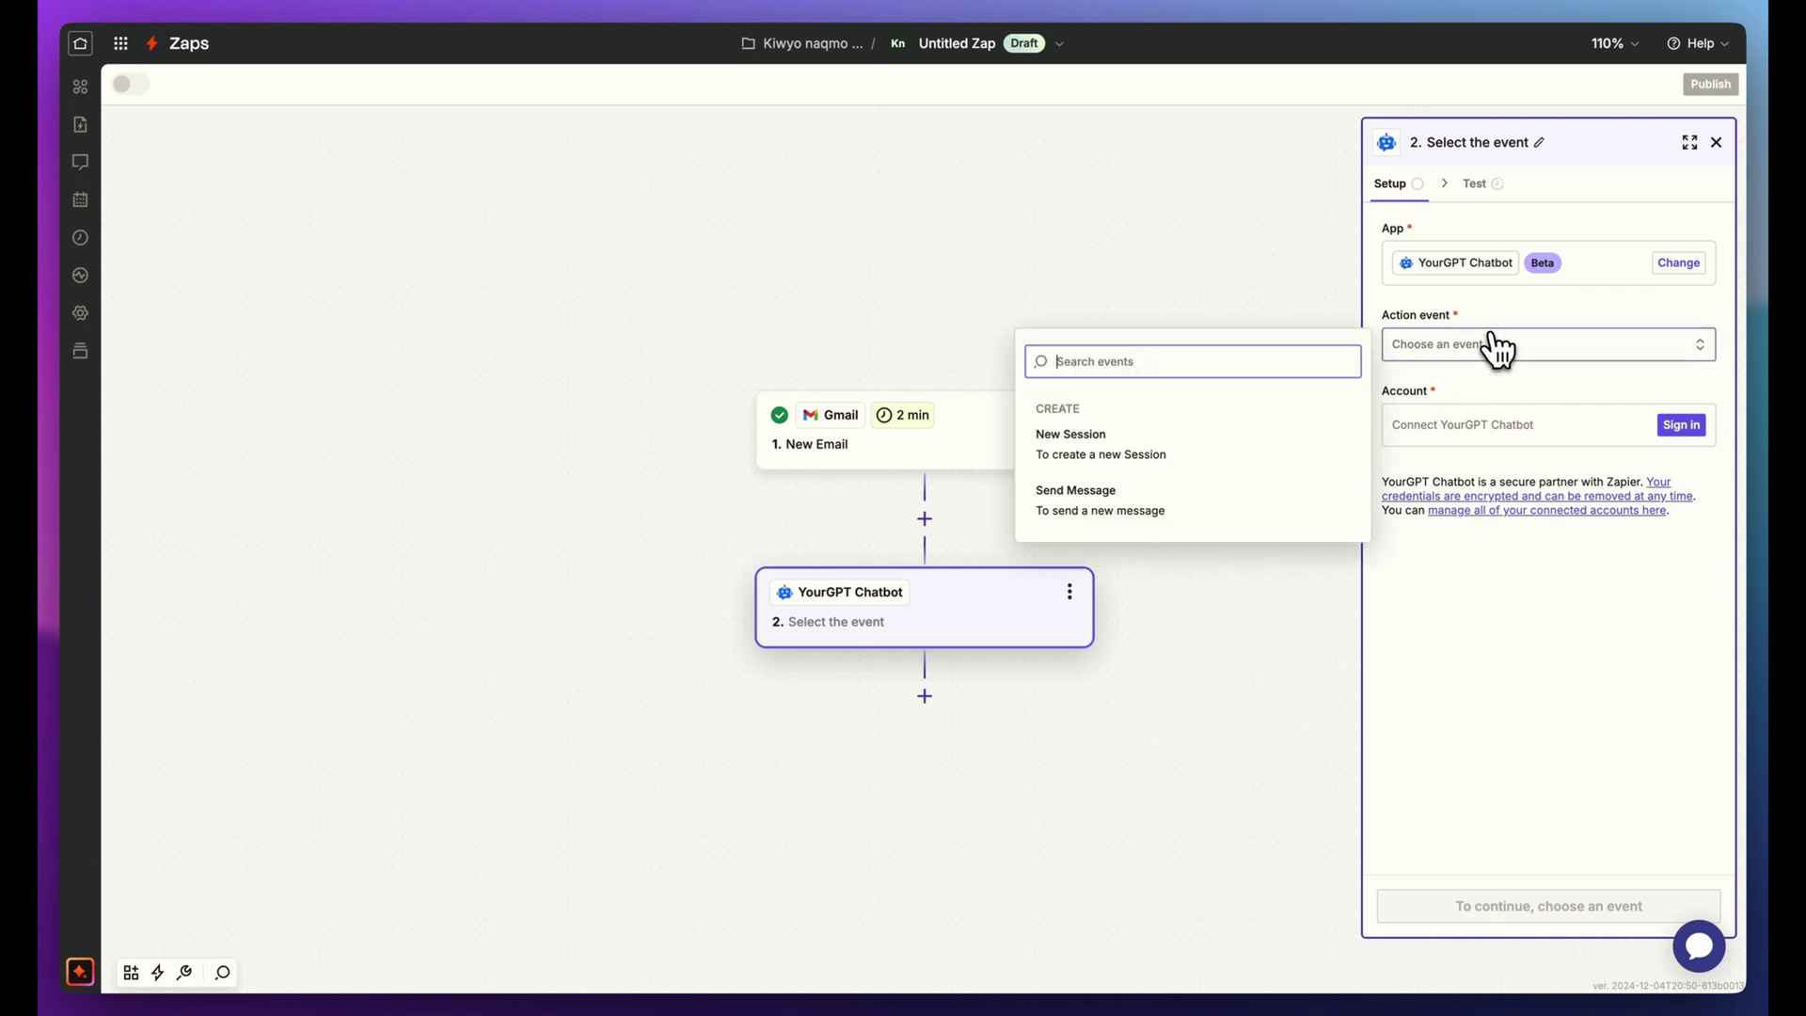
pyautogui.click(1223, 444)
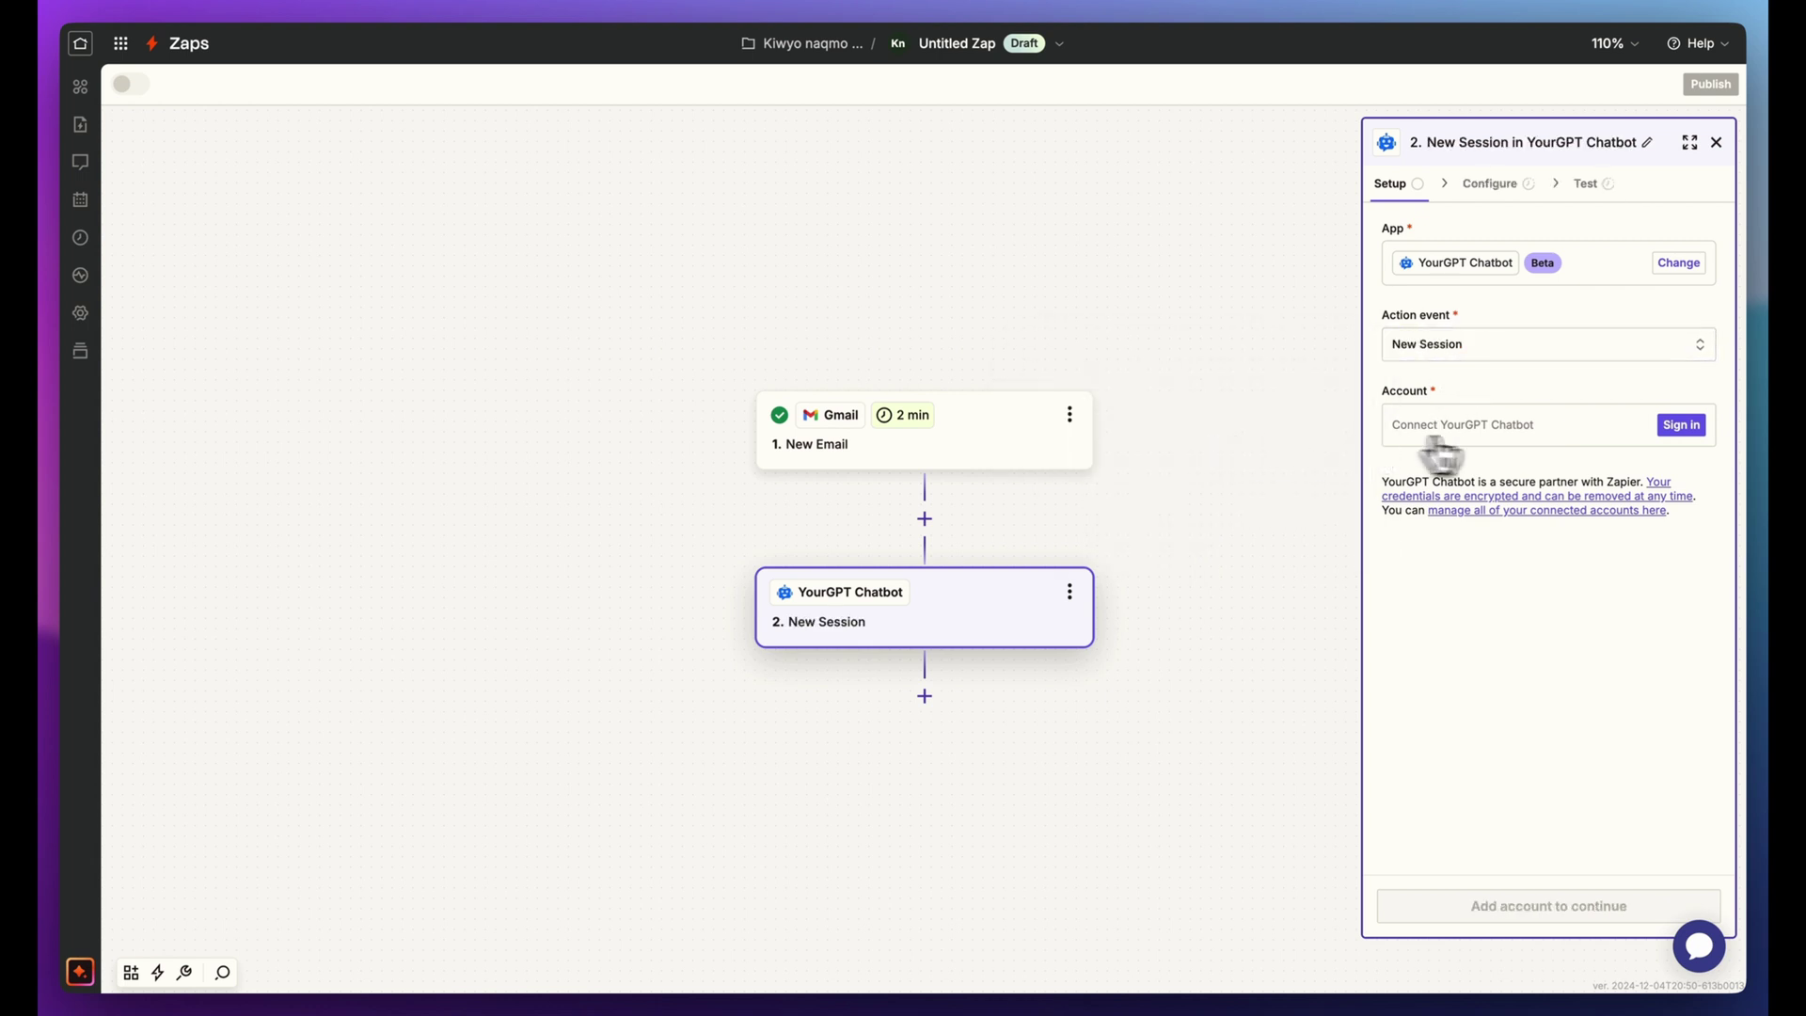
pyautogui.click(1682, 427)
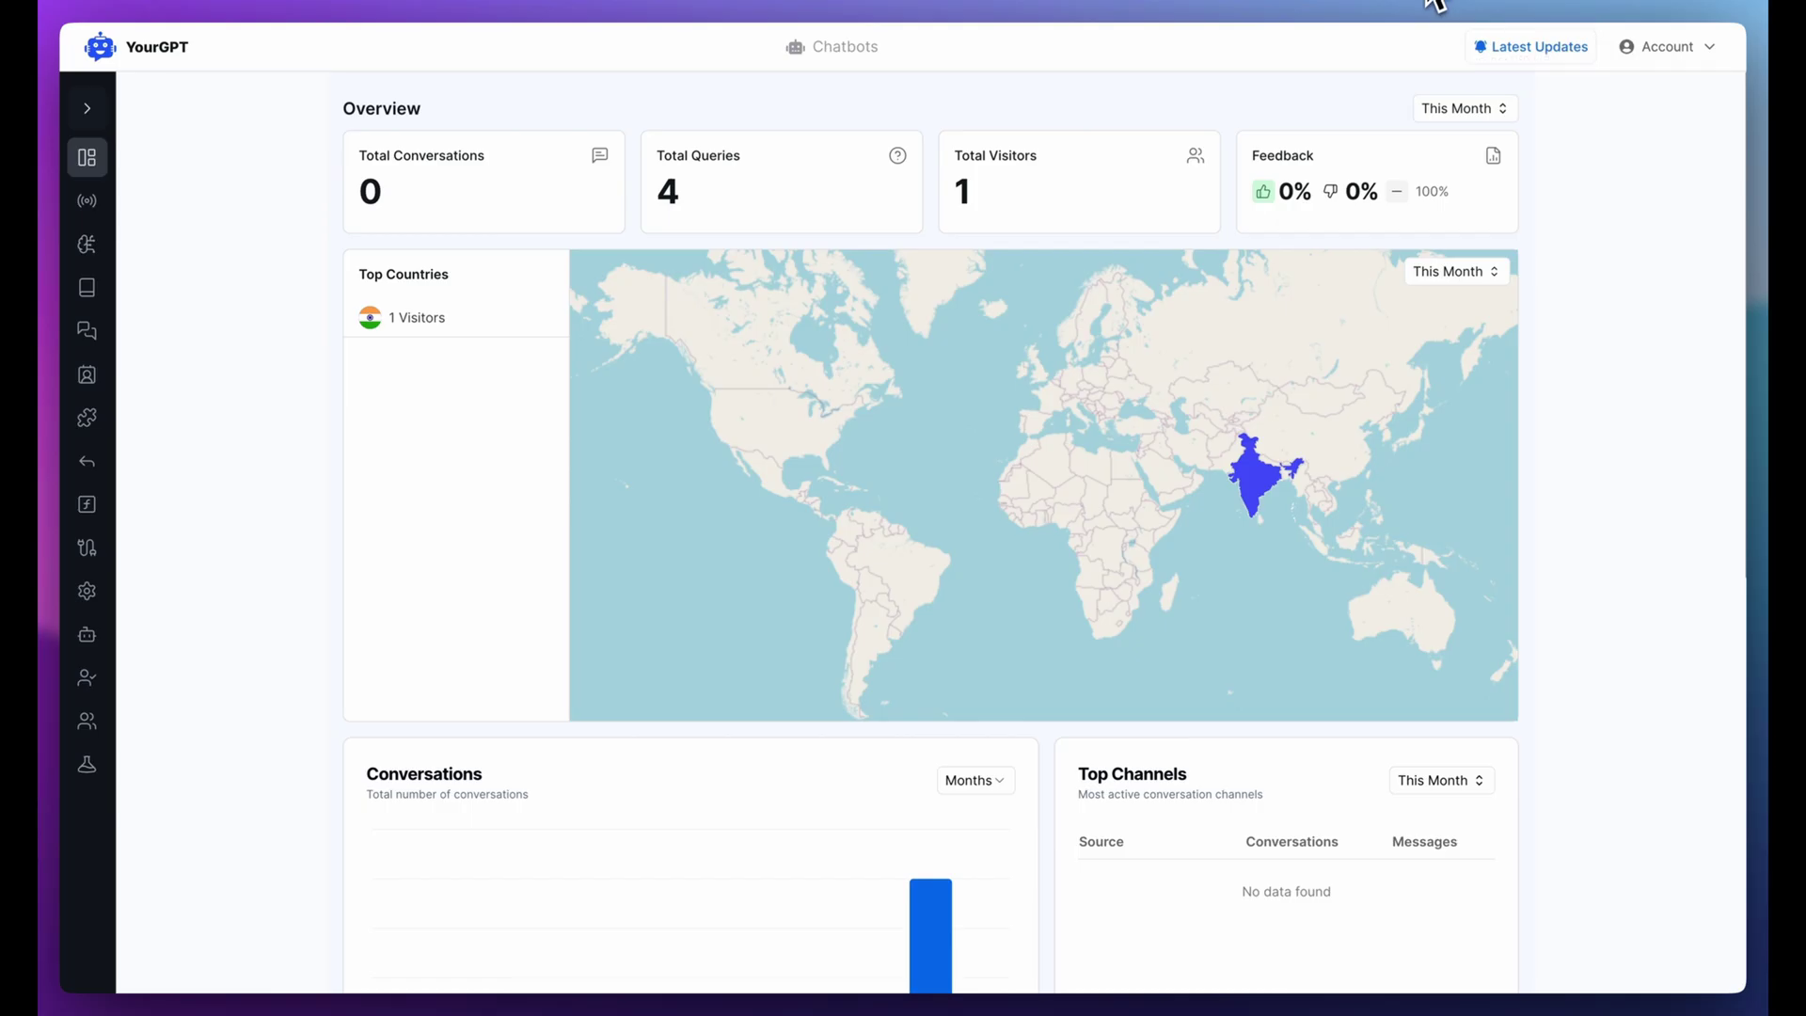
# Generate a YourGPT API key and connect the YourGPT Chatbot account to the New Session step
pyautogui.moveTo(94, 296)
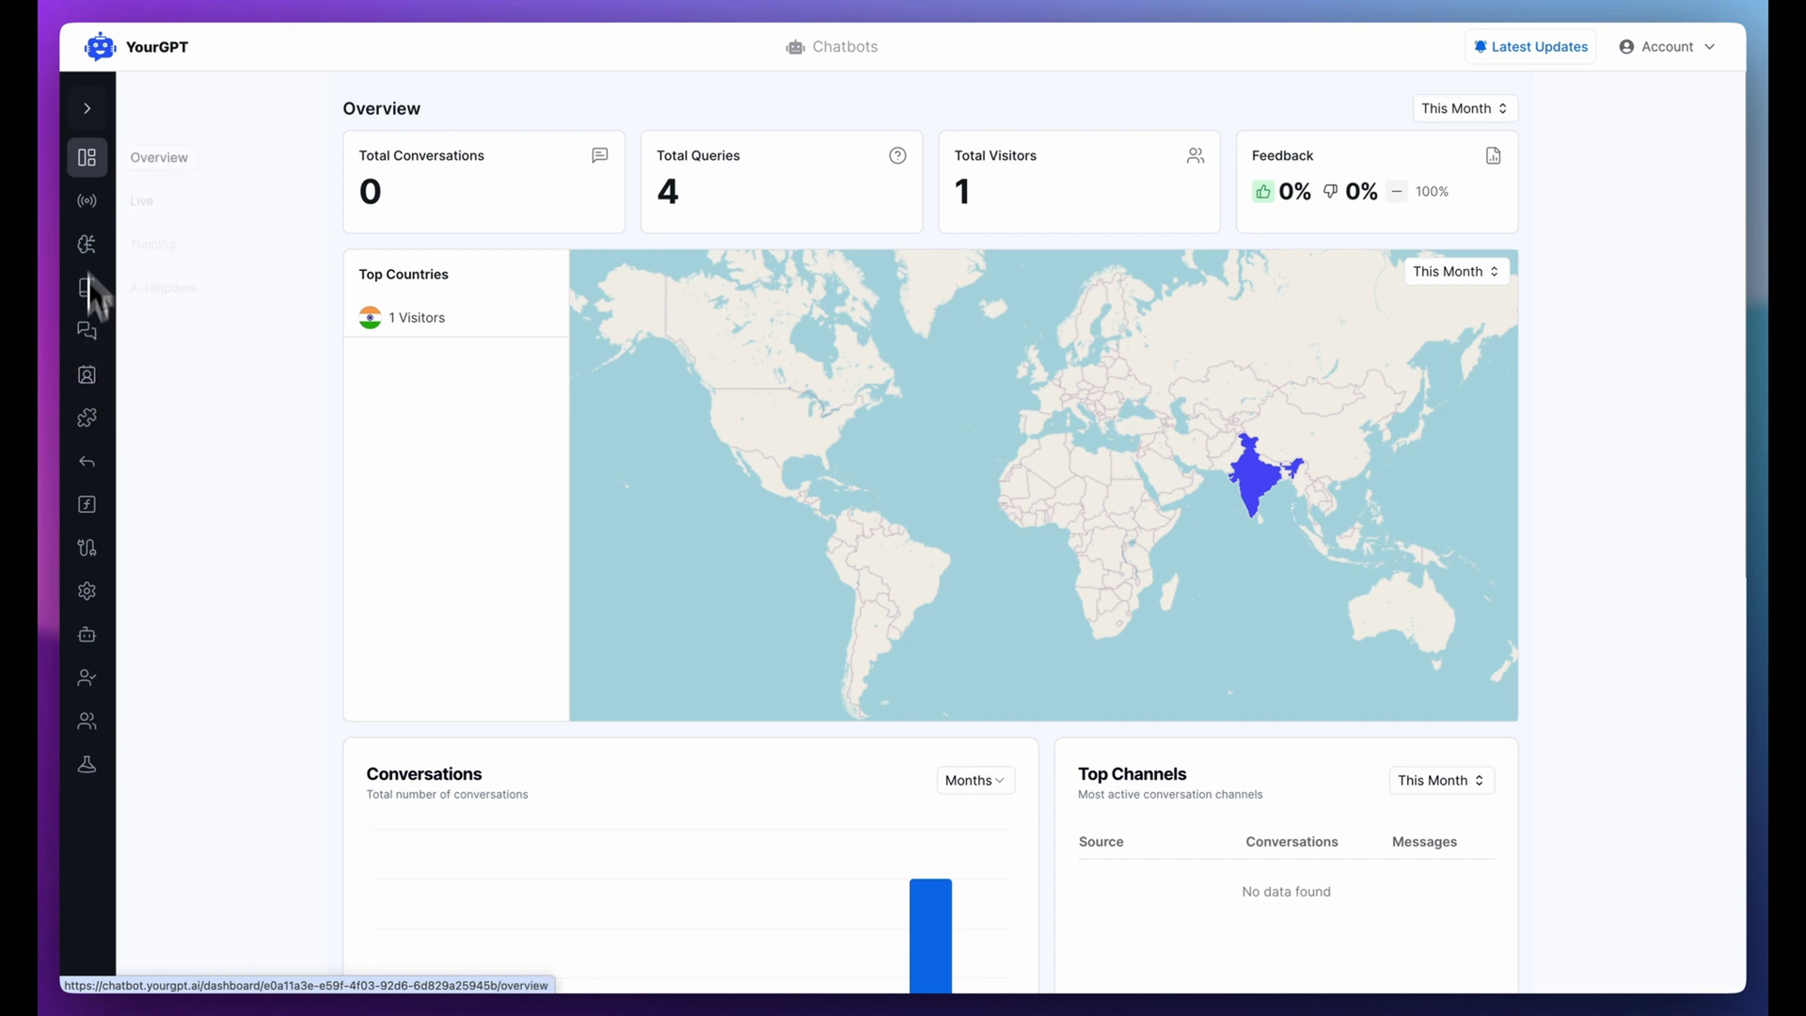
pyautogui.click(127, 423)
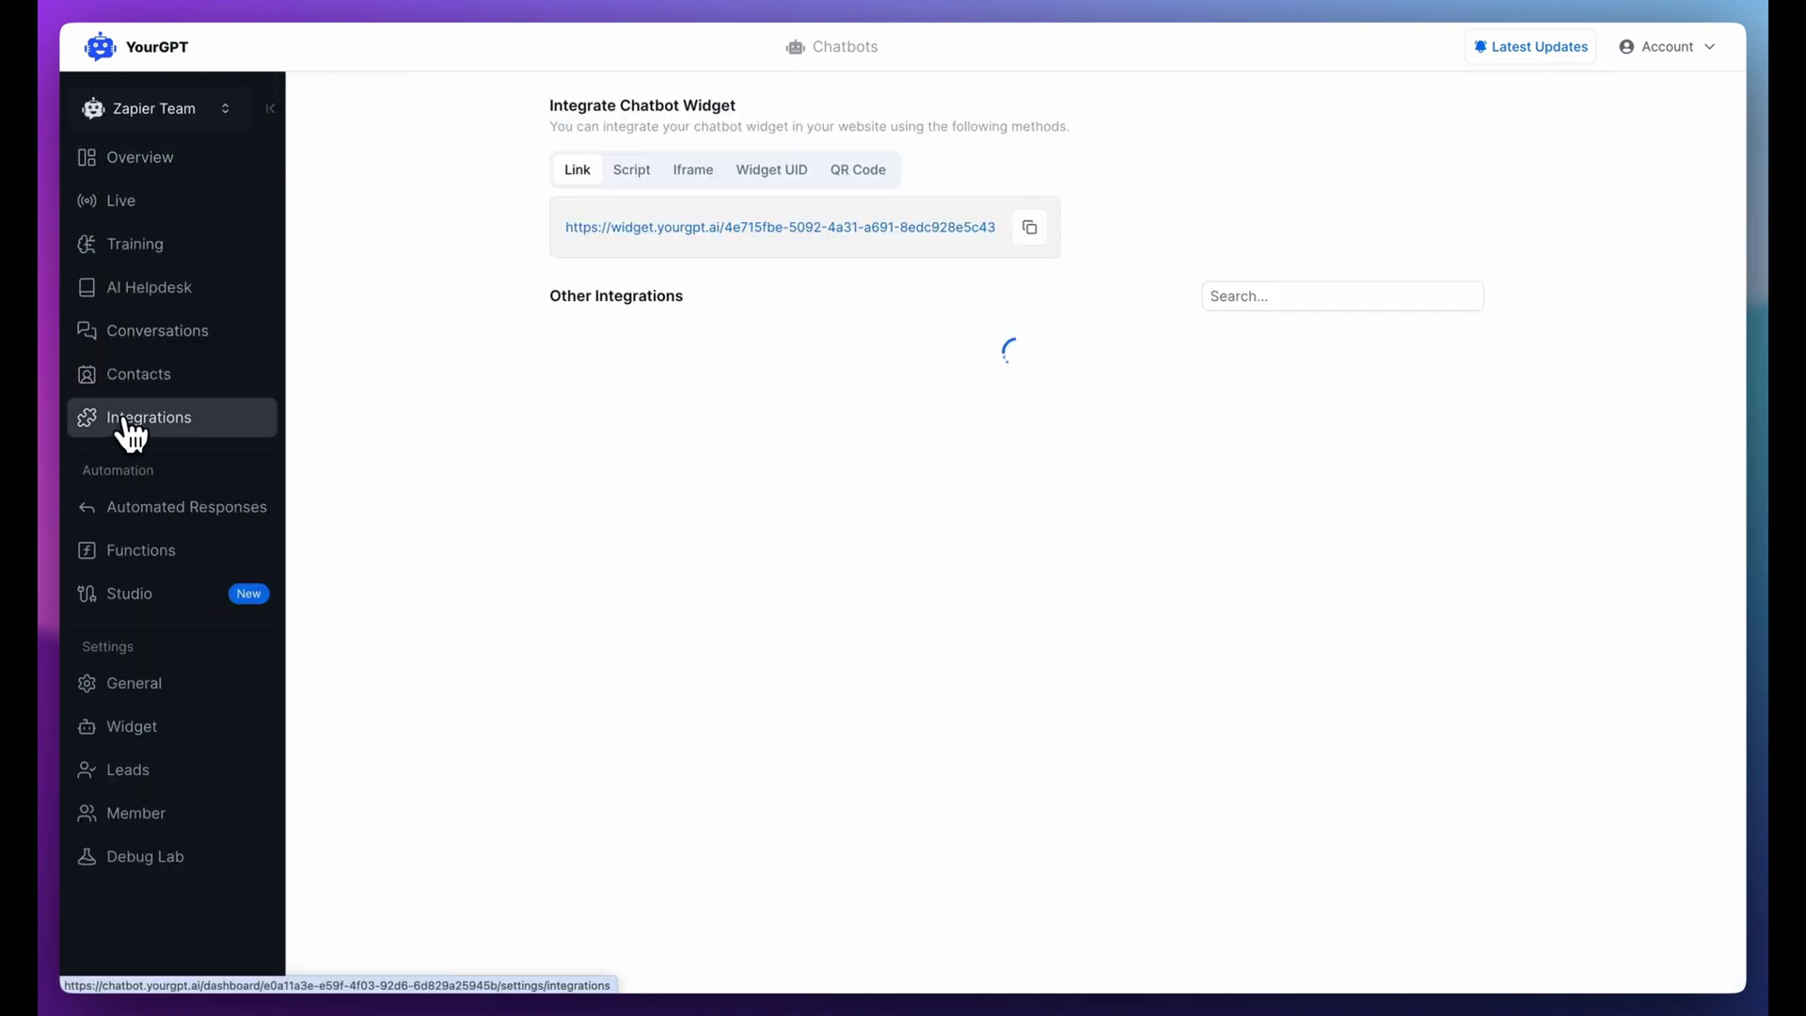
pyautogui.scroll(-6, 534, 499)
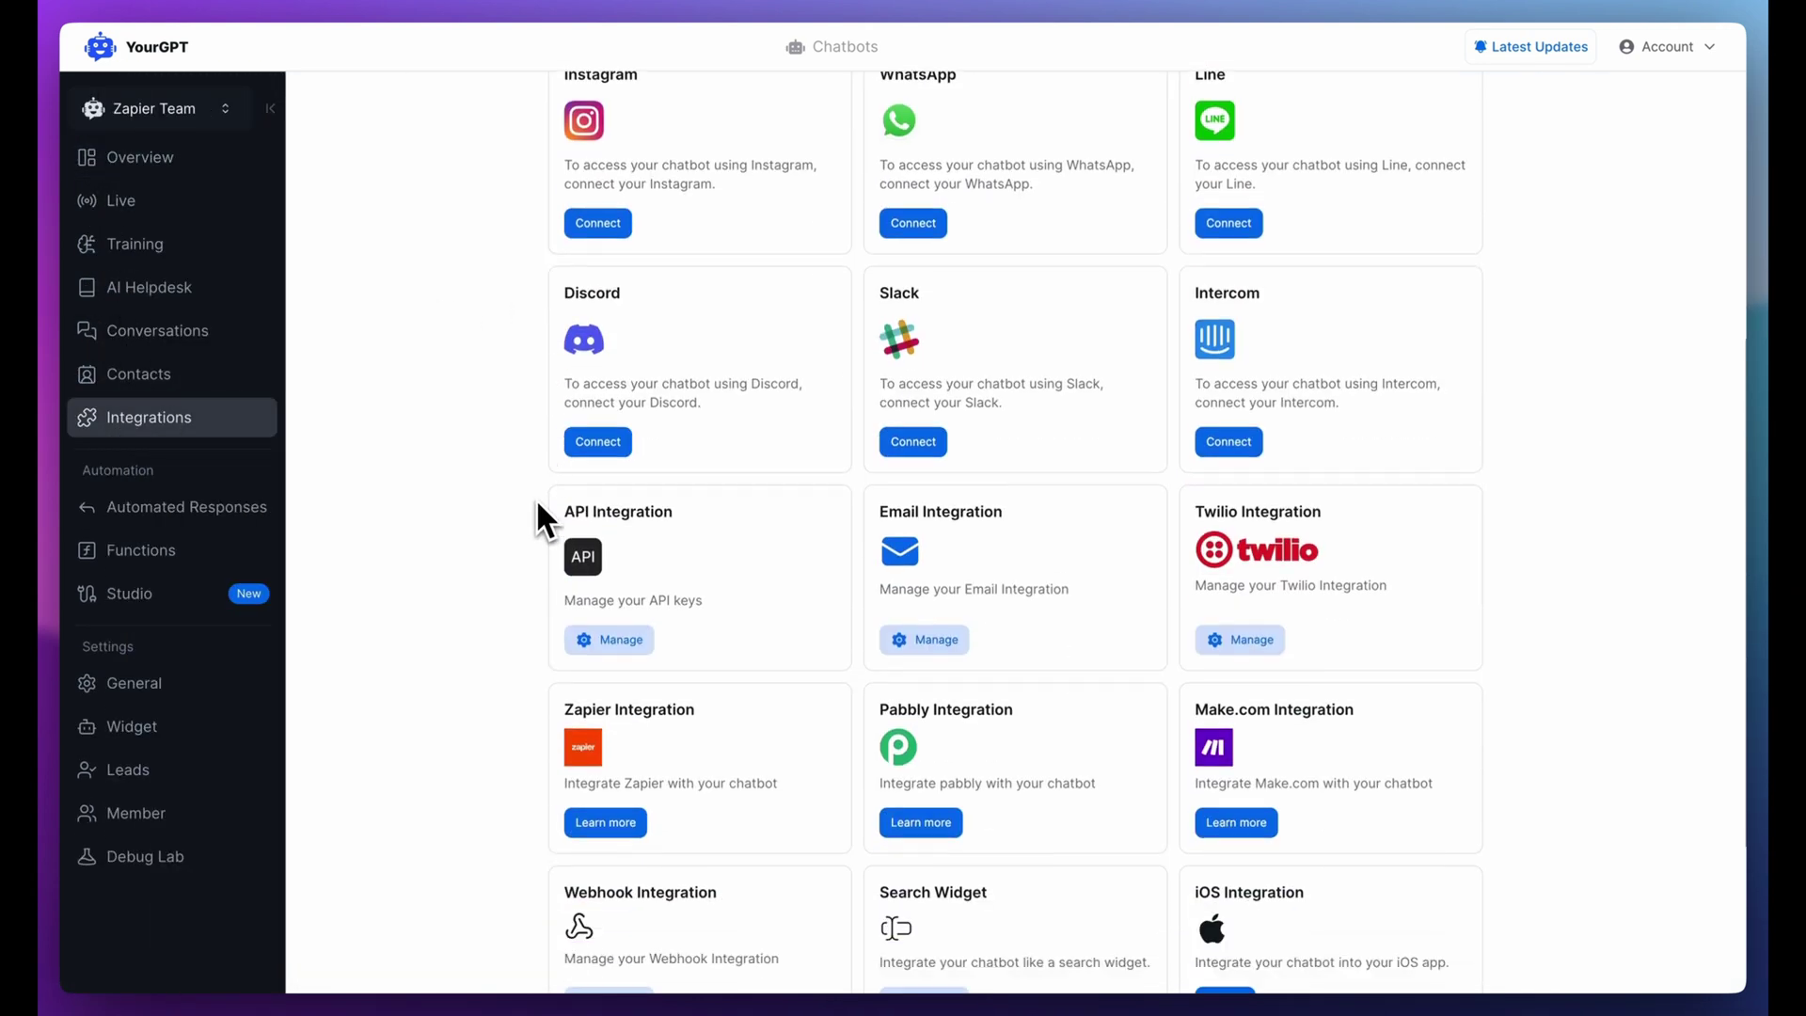
pyautogui.click(574, 577)
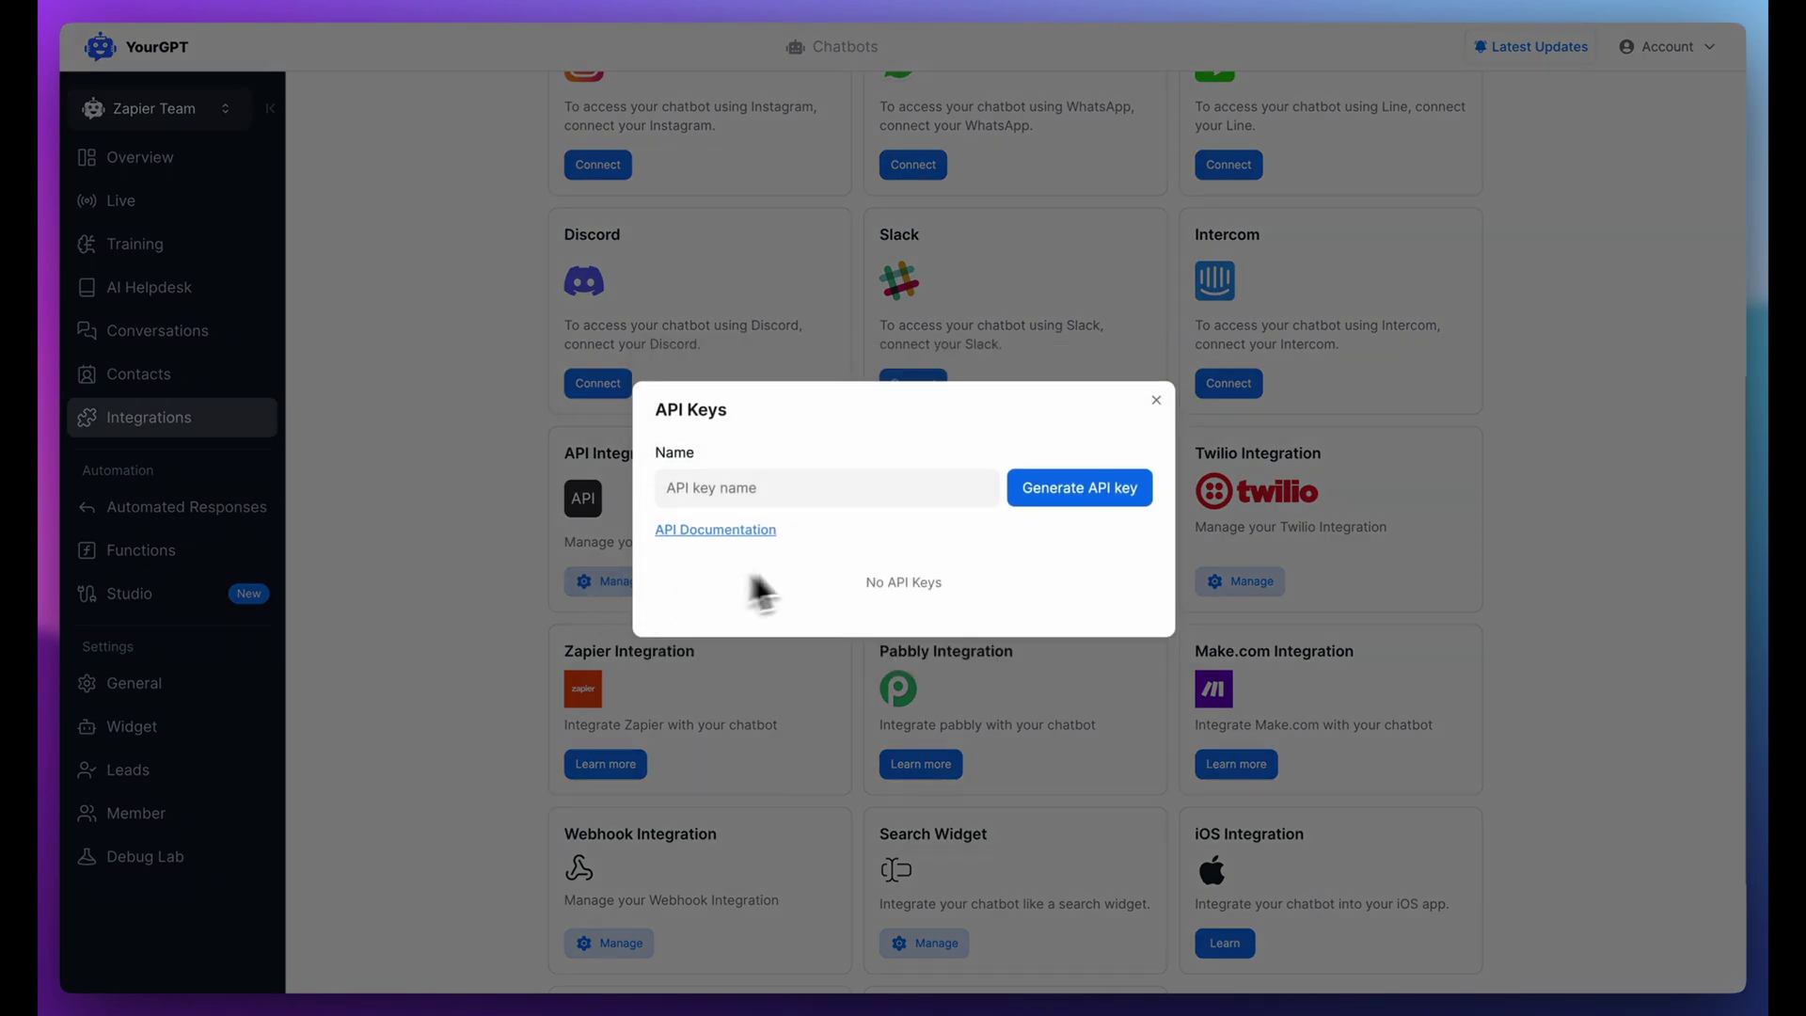
pyautogui.click(867, 497)
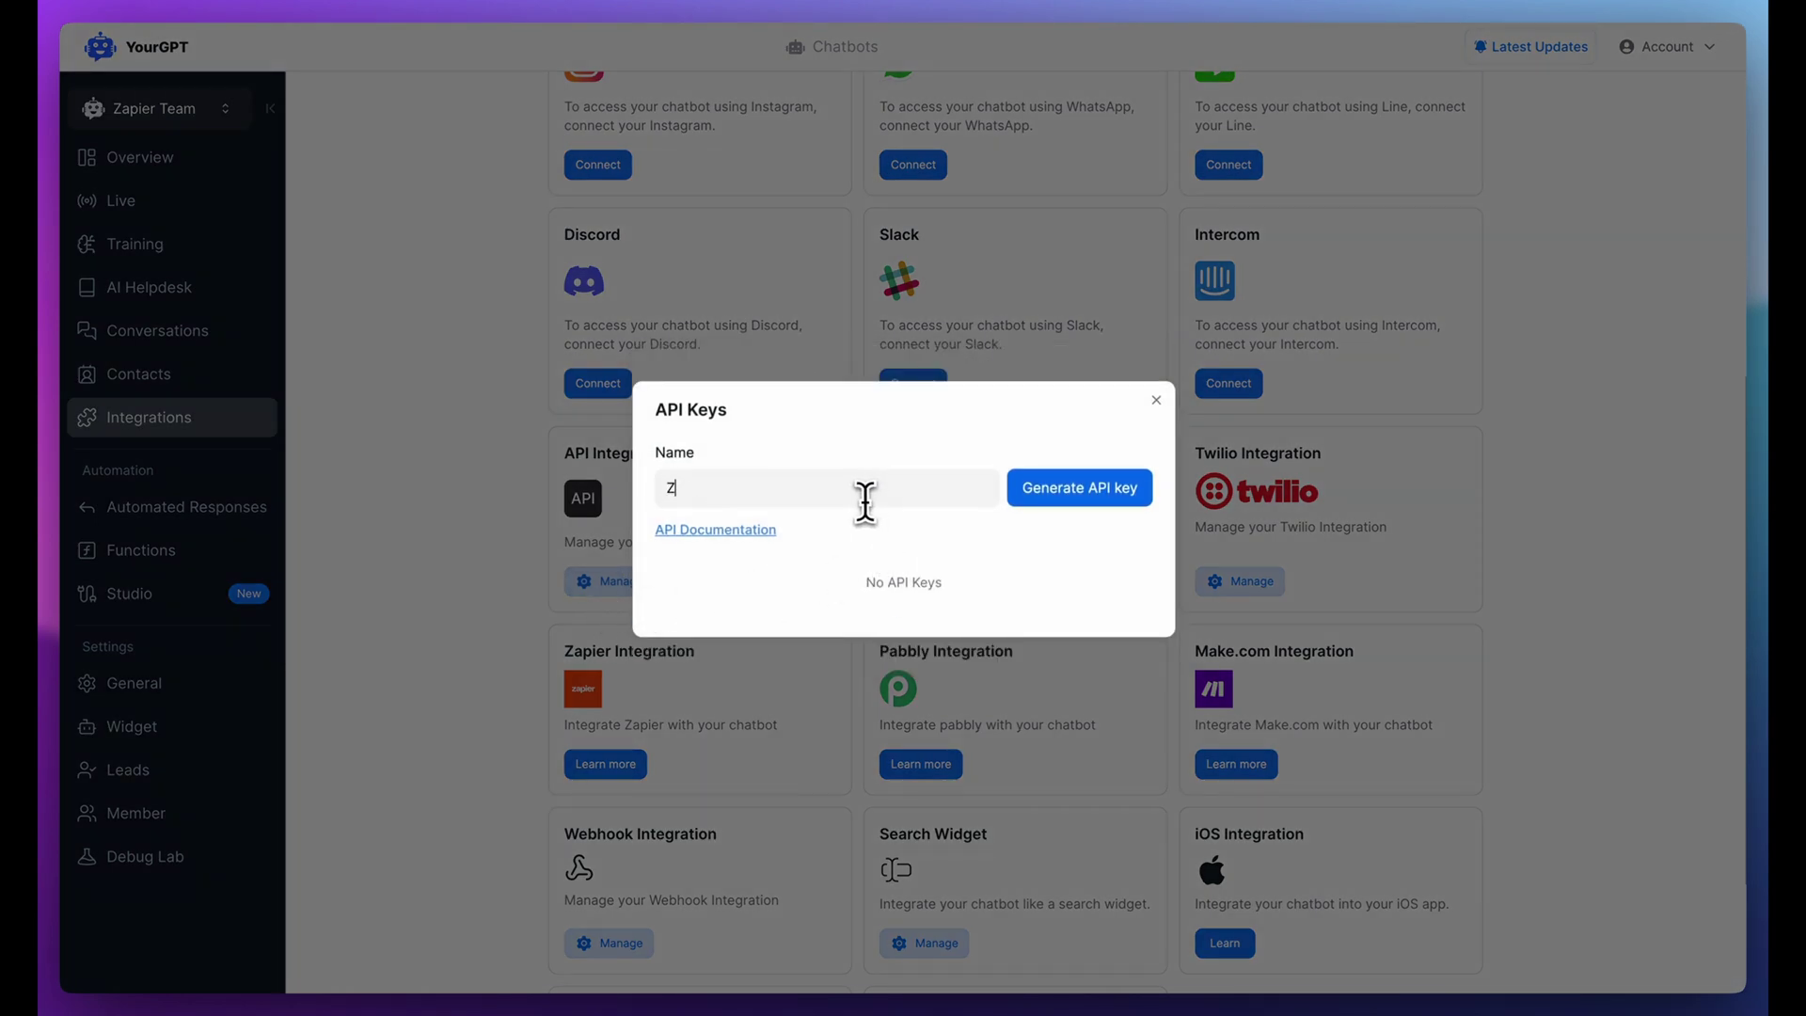
pyautogui.click(1126, 500)
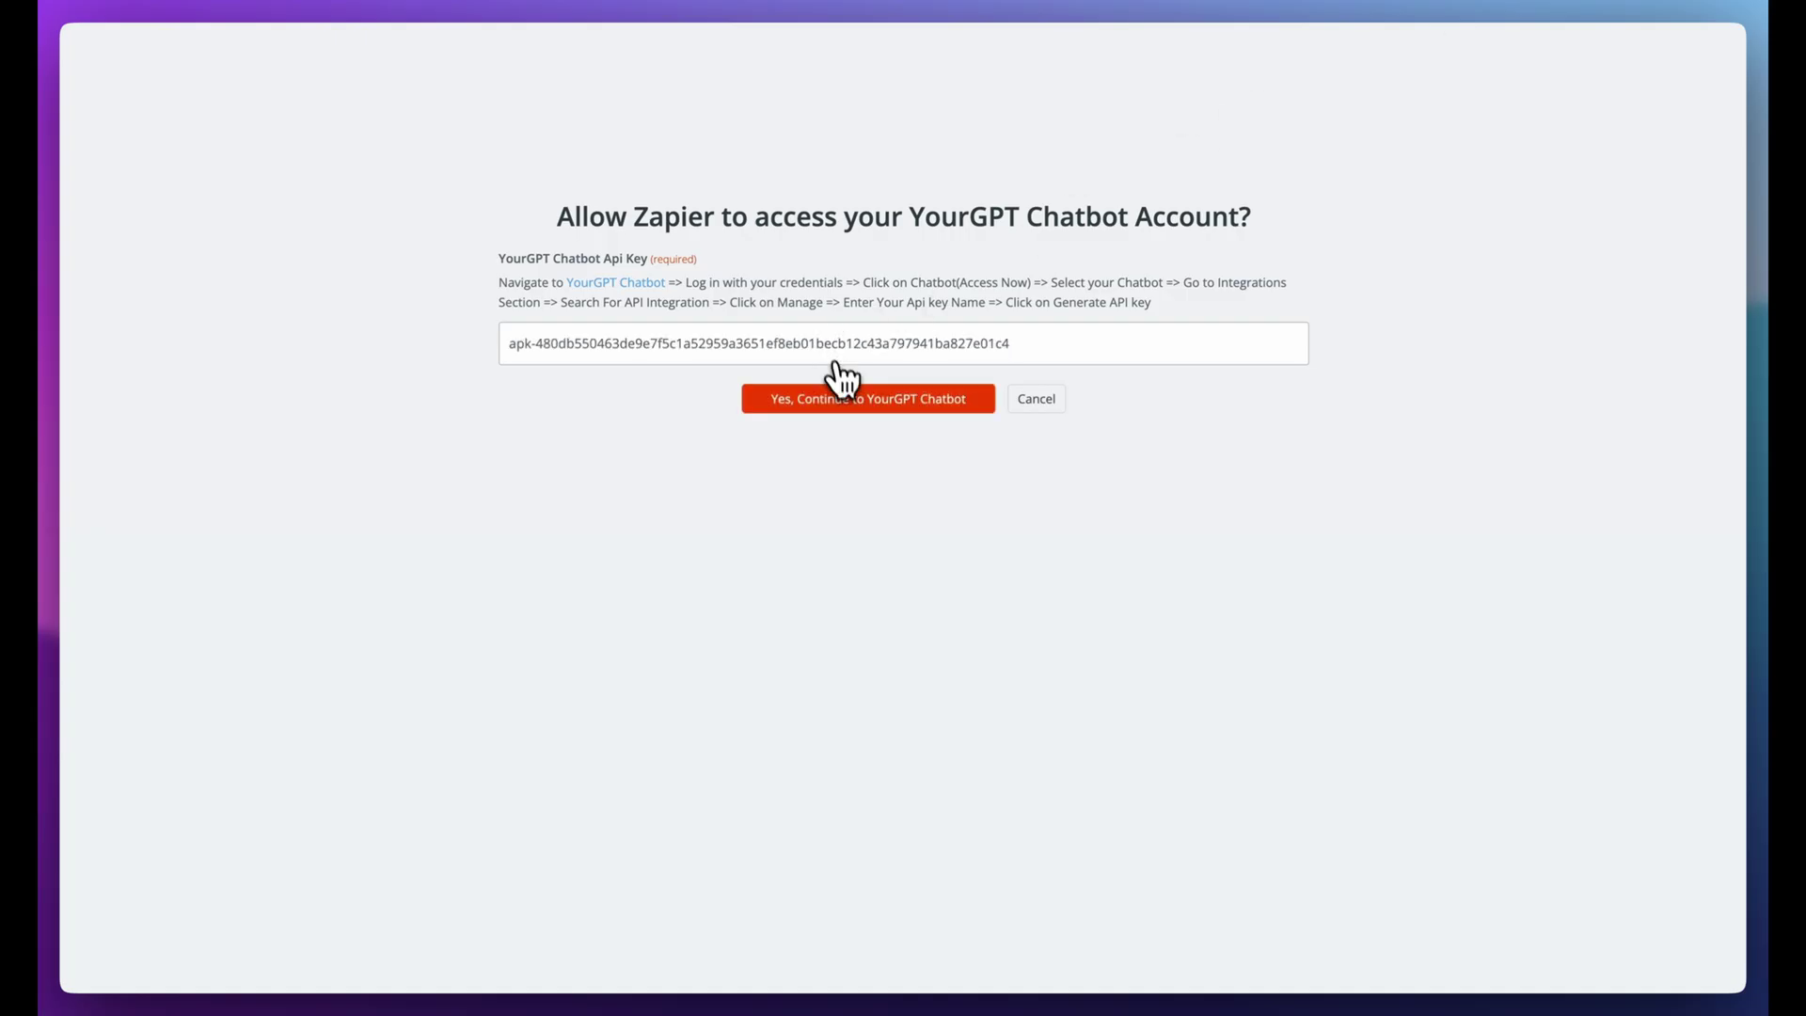
pyautogui.click(844, 397)
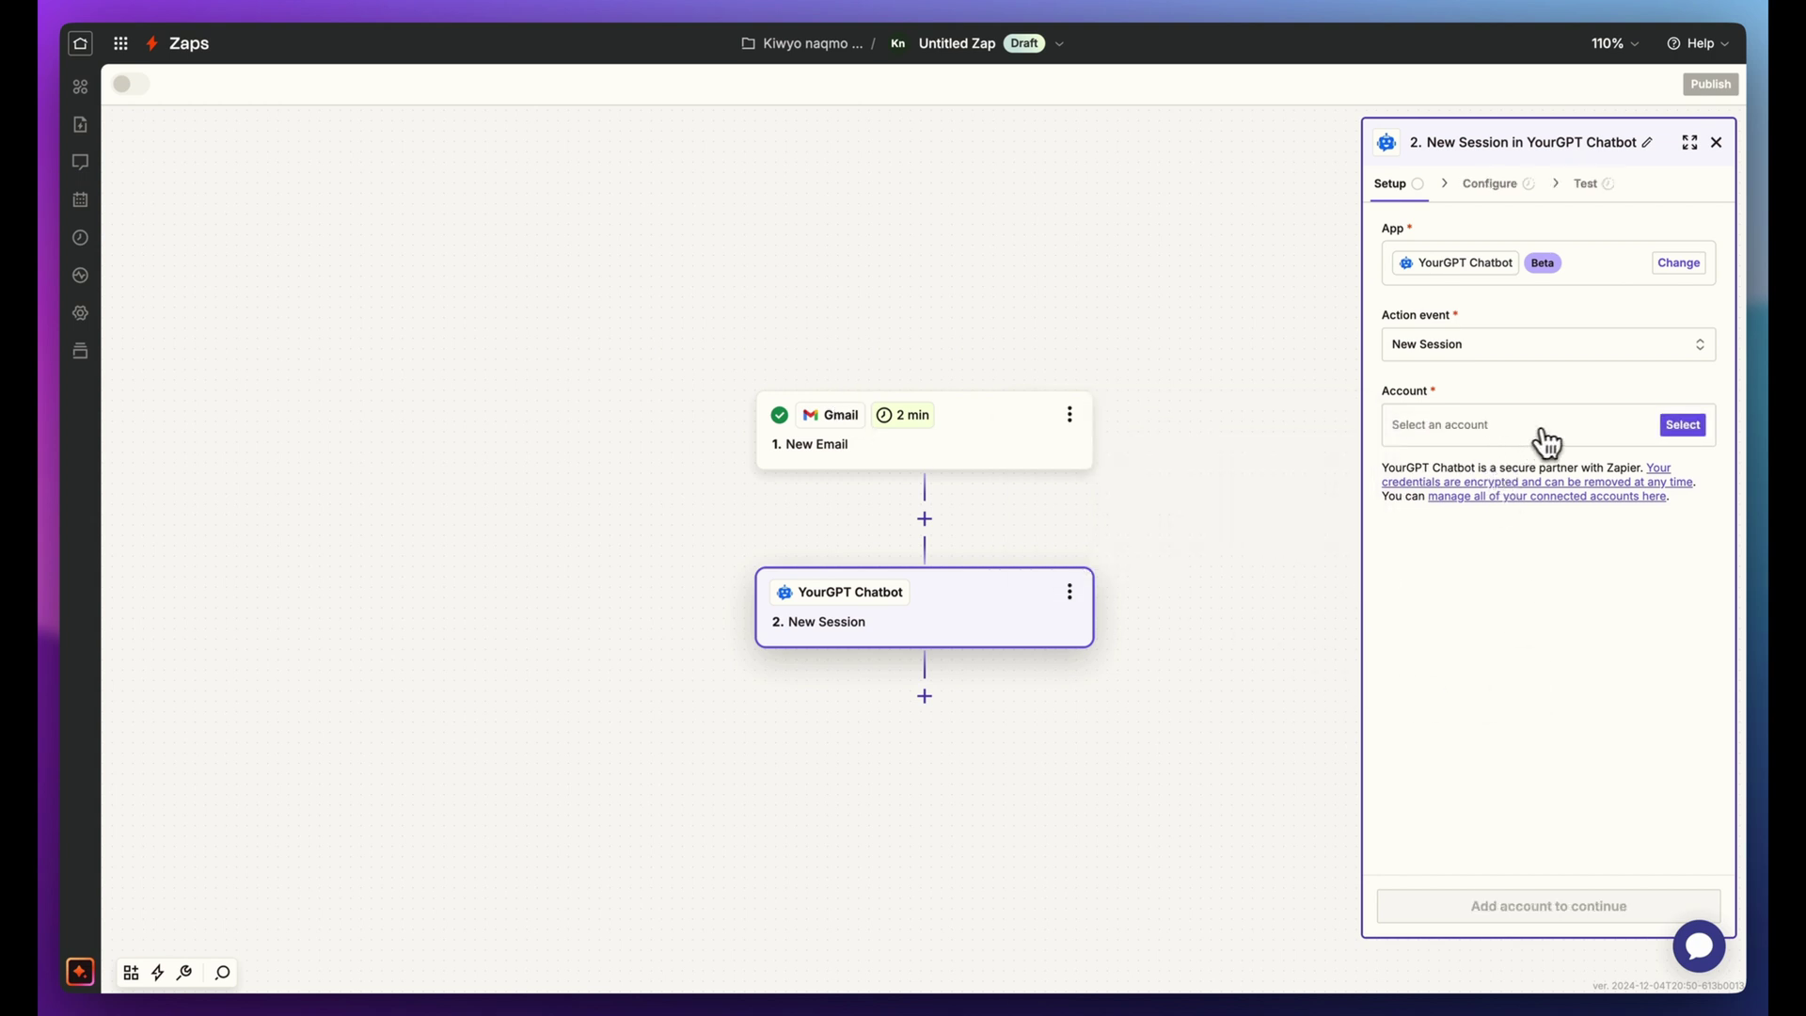
pyautogui.click(1544, 431)
pyautogui.click(1255, 505)
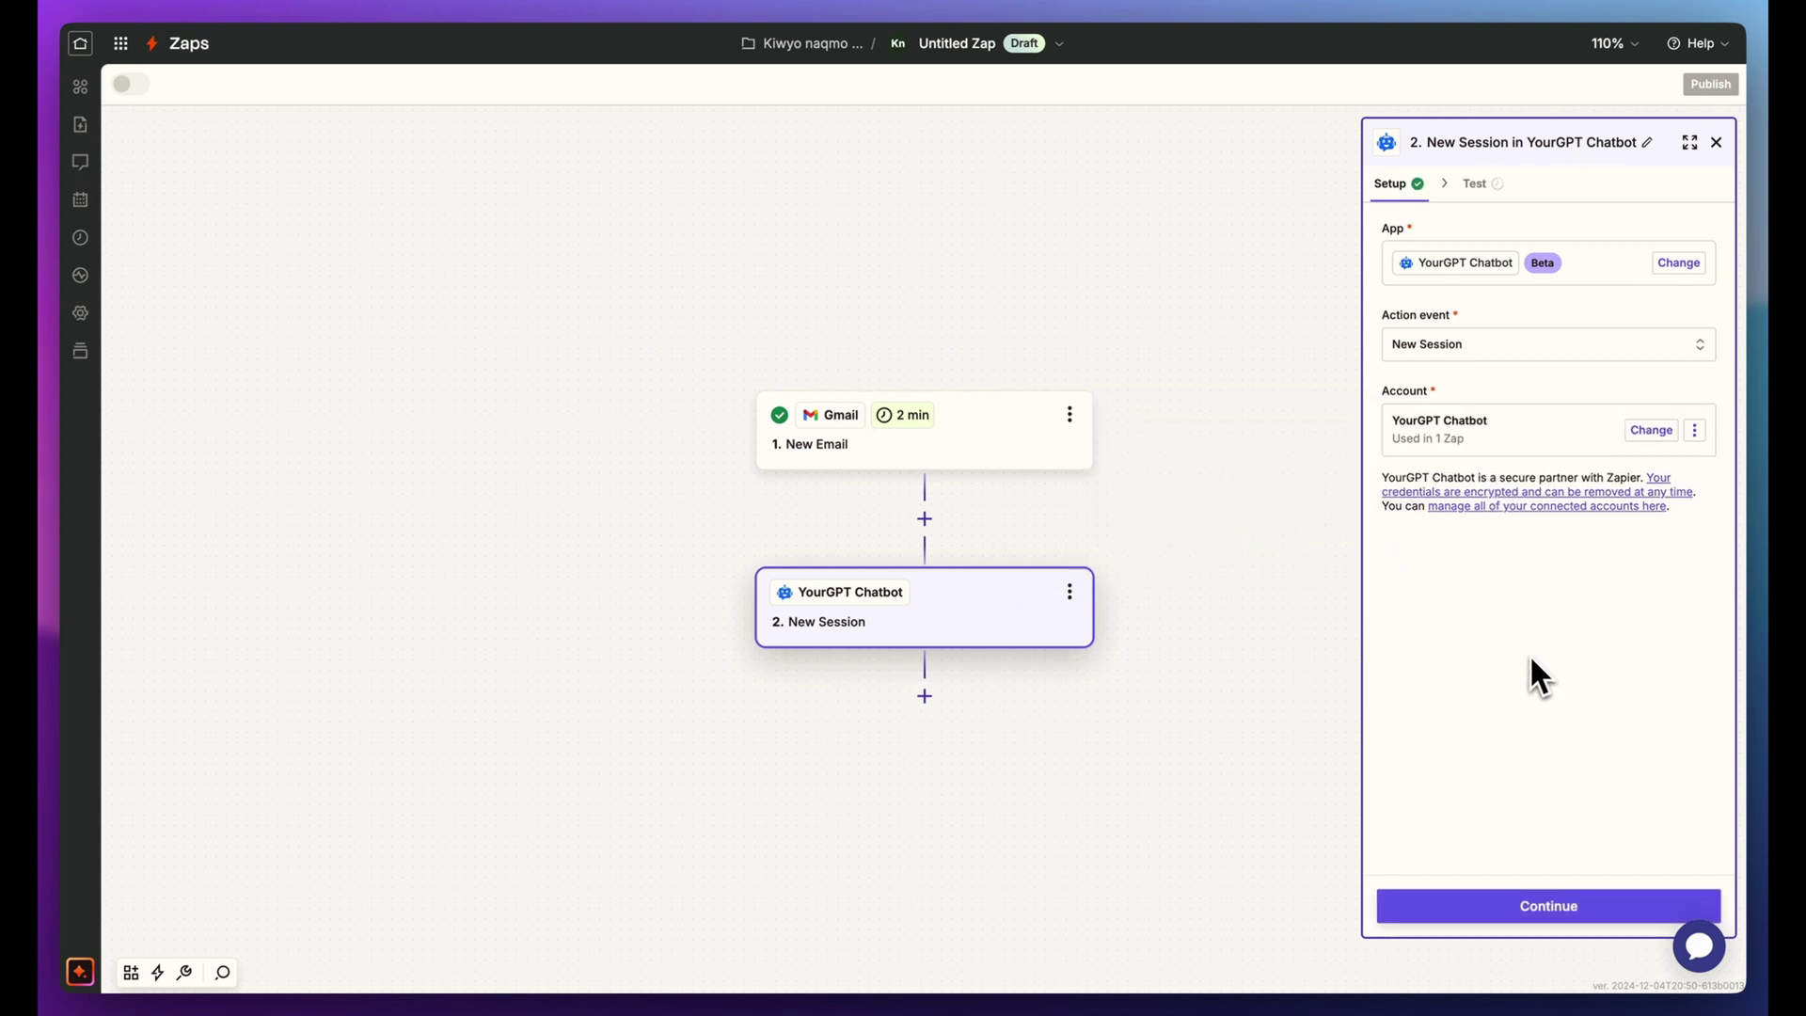
pyautogui.click(1490, 185)
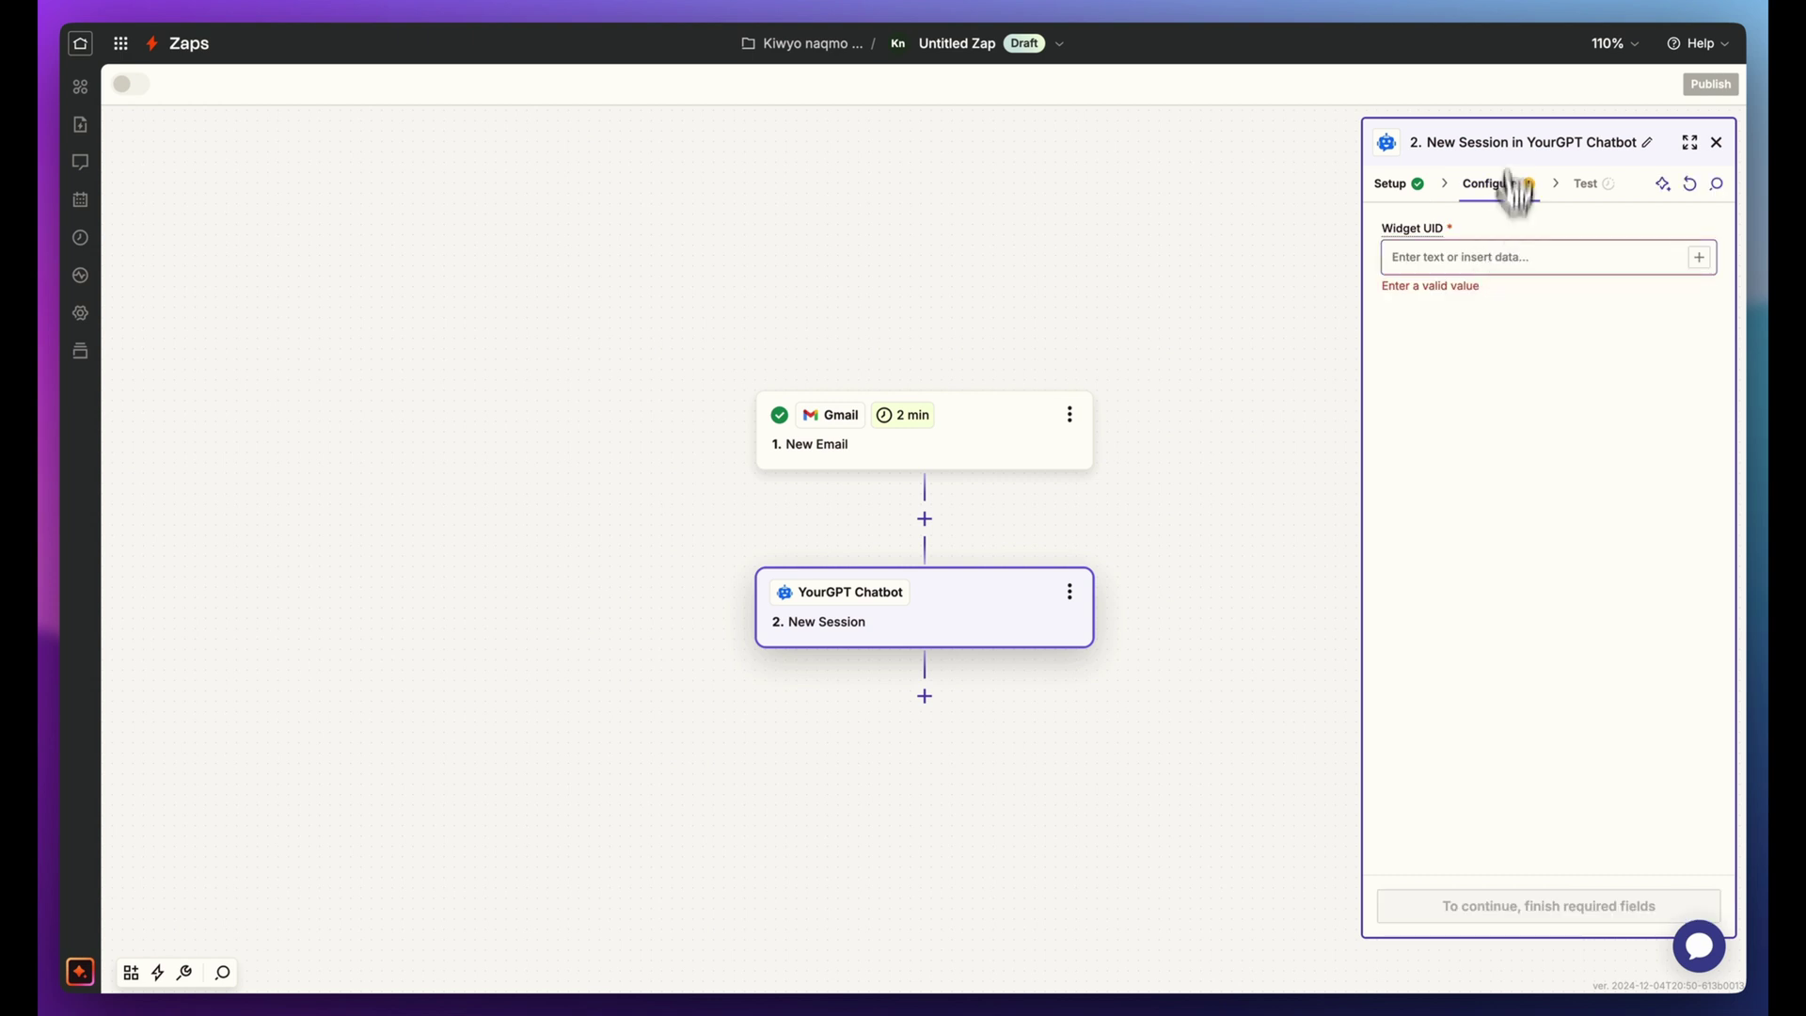
# Copy the chatbot's Widget UID from YourGPT's Integrations page and return to Zapier
pyautogui.hotkey('ctrl', 'Tab')
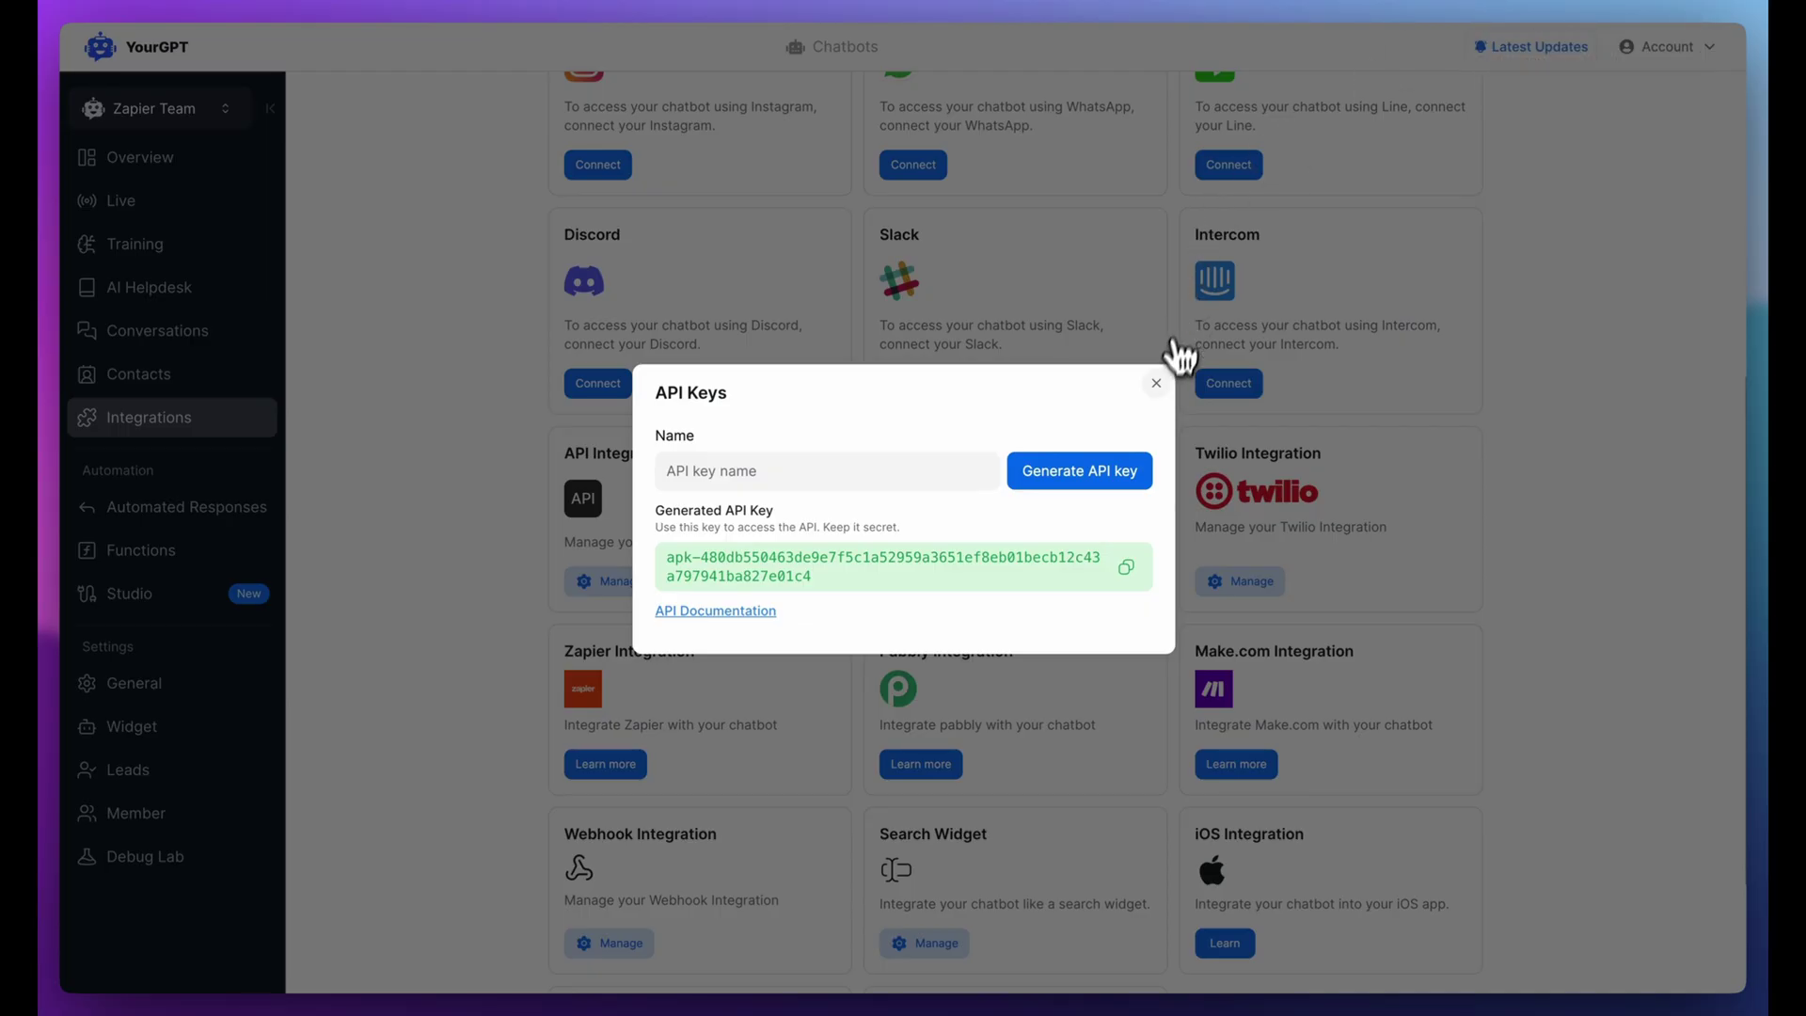
pyautogui.click(1157, 383)
pyautogui.scroll(5, 1016, 311)
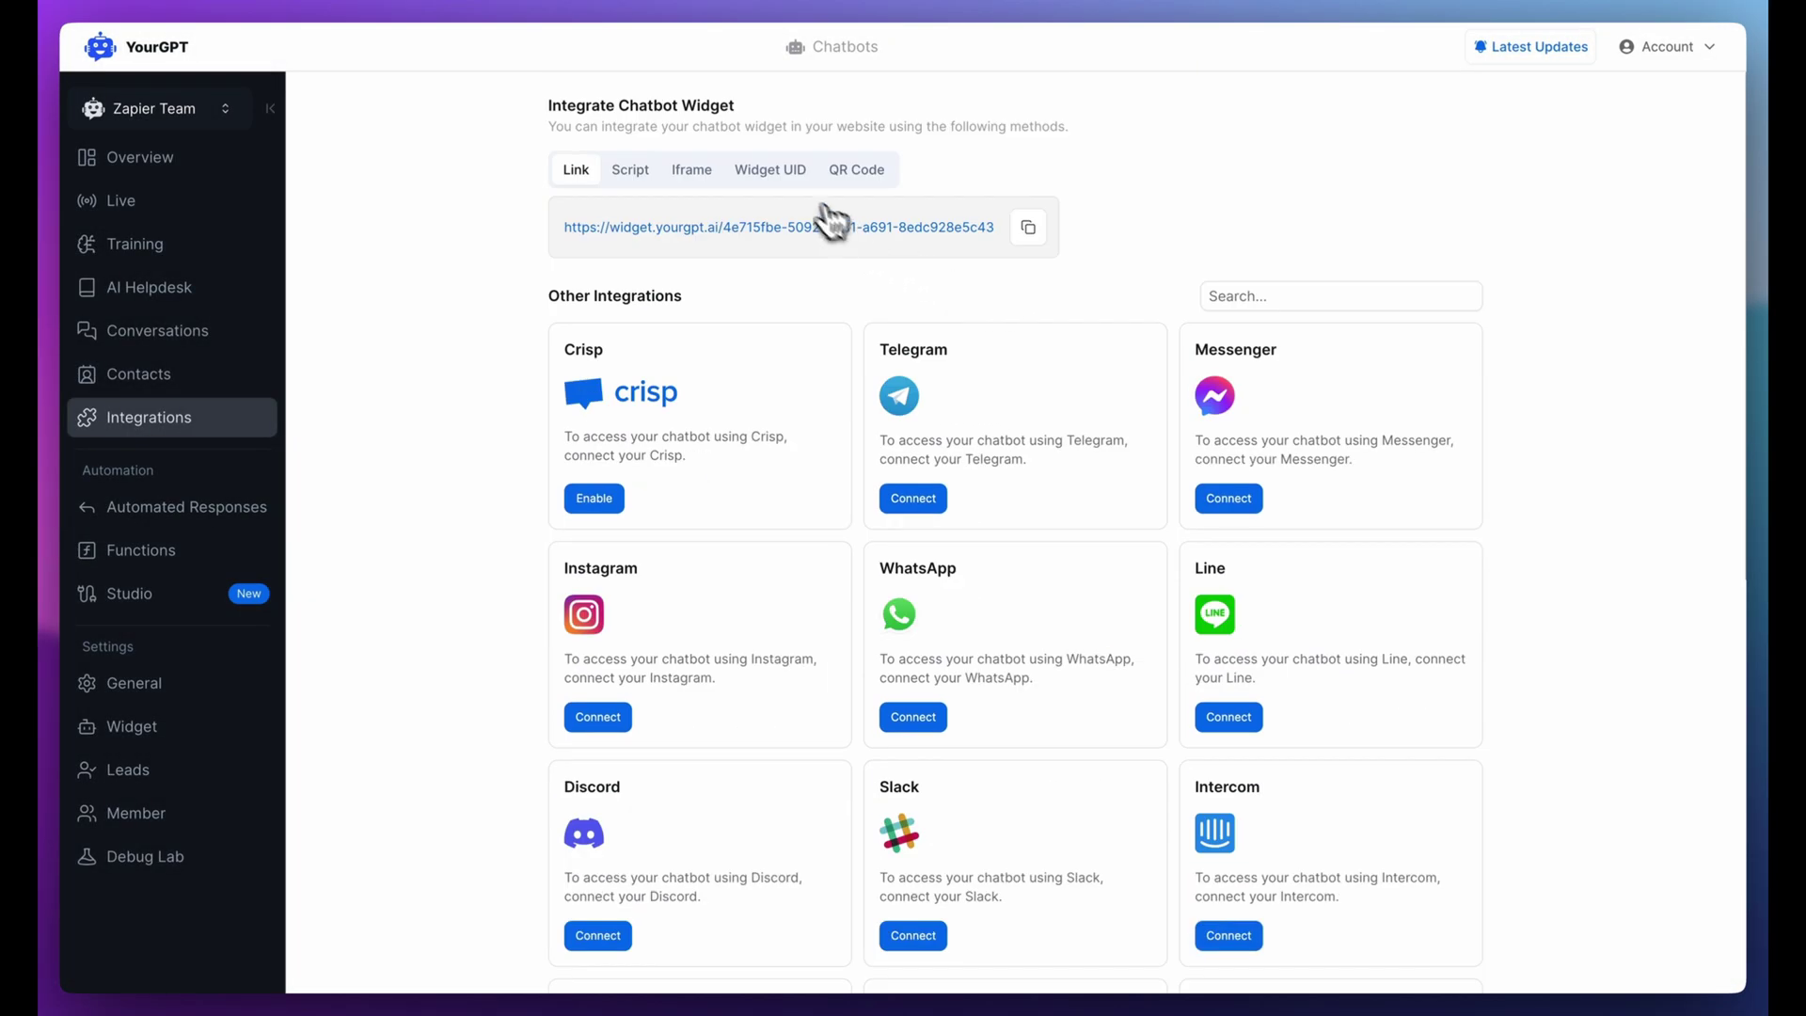
pyautogui.click(770, 171)
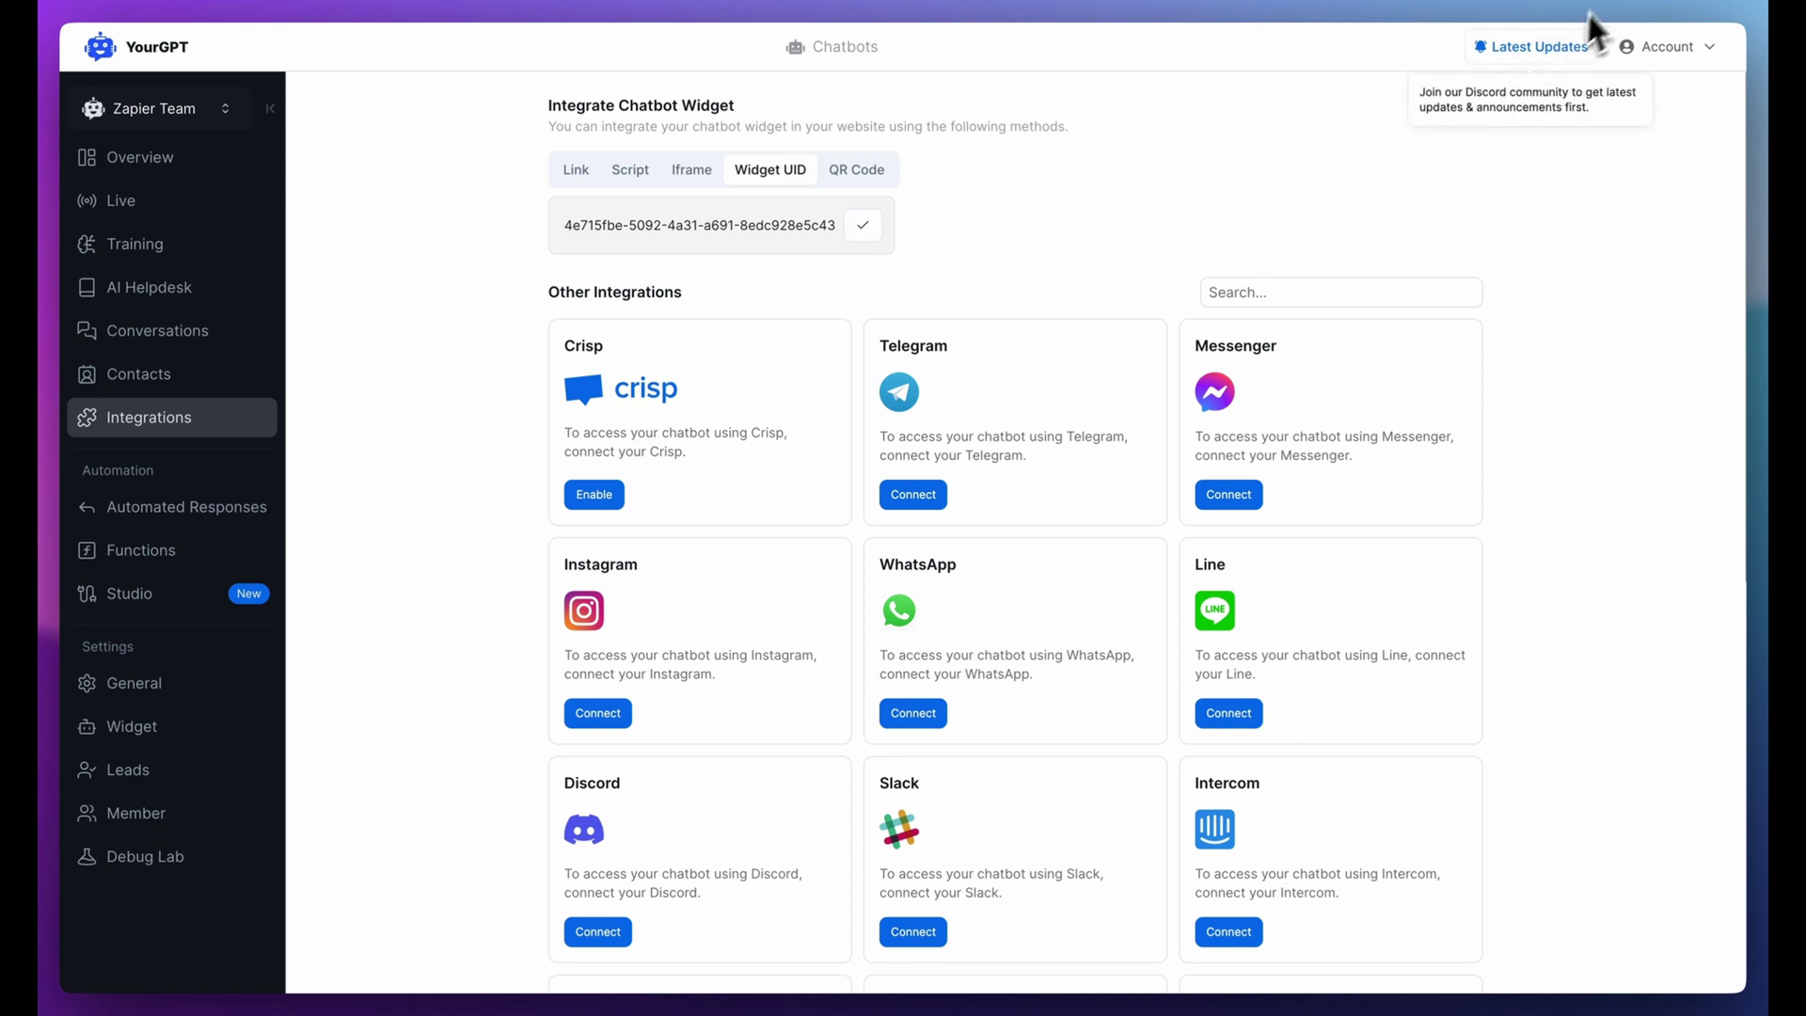
pyautogui.hotkey('ctrl', 'Tab')
# Paste the Widget UID into the New Session step and test it, creating a chatbot session
pyautogui.click(1509, 272)
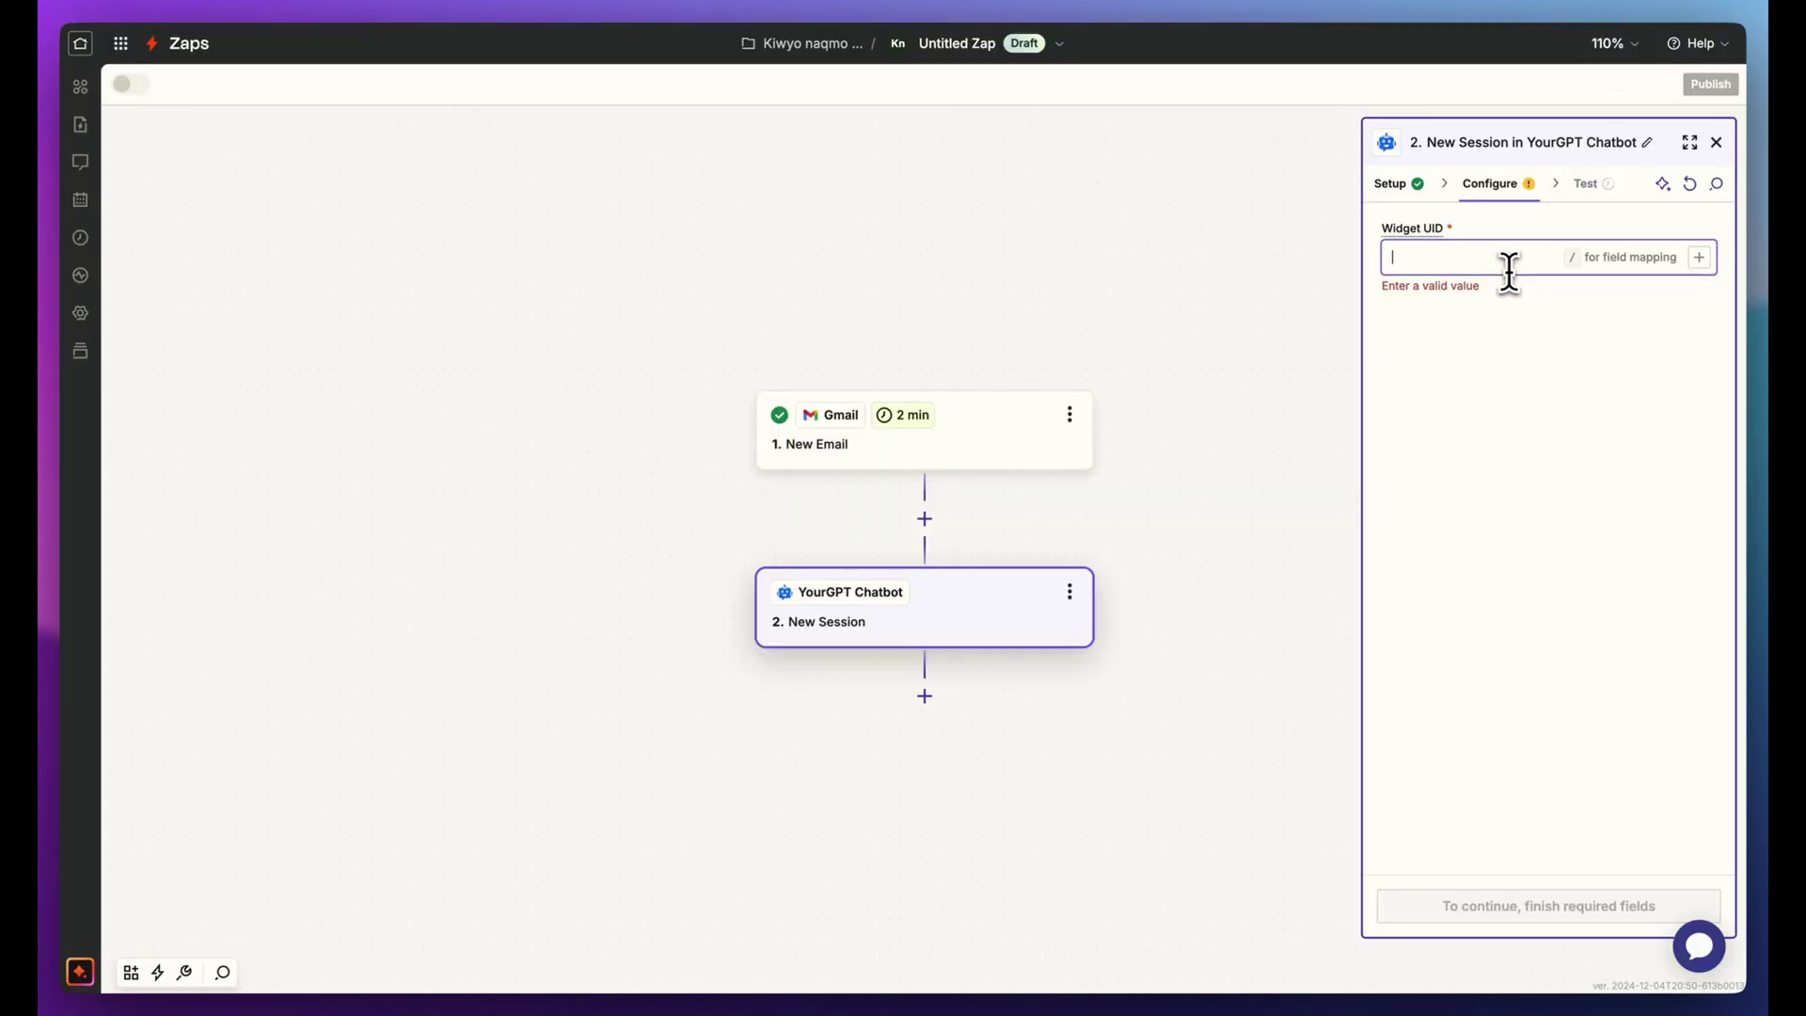
pyautogui.write('4e715fbe-5092-4a31-a691-8edc928e5c43')
pyautogui.click(1507, 398)
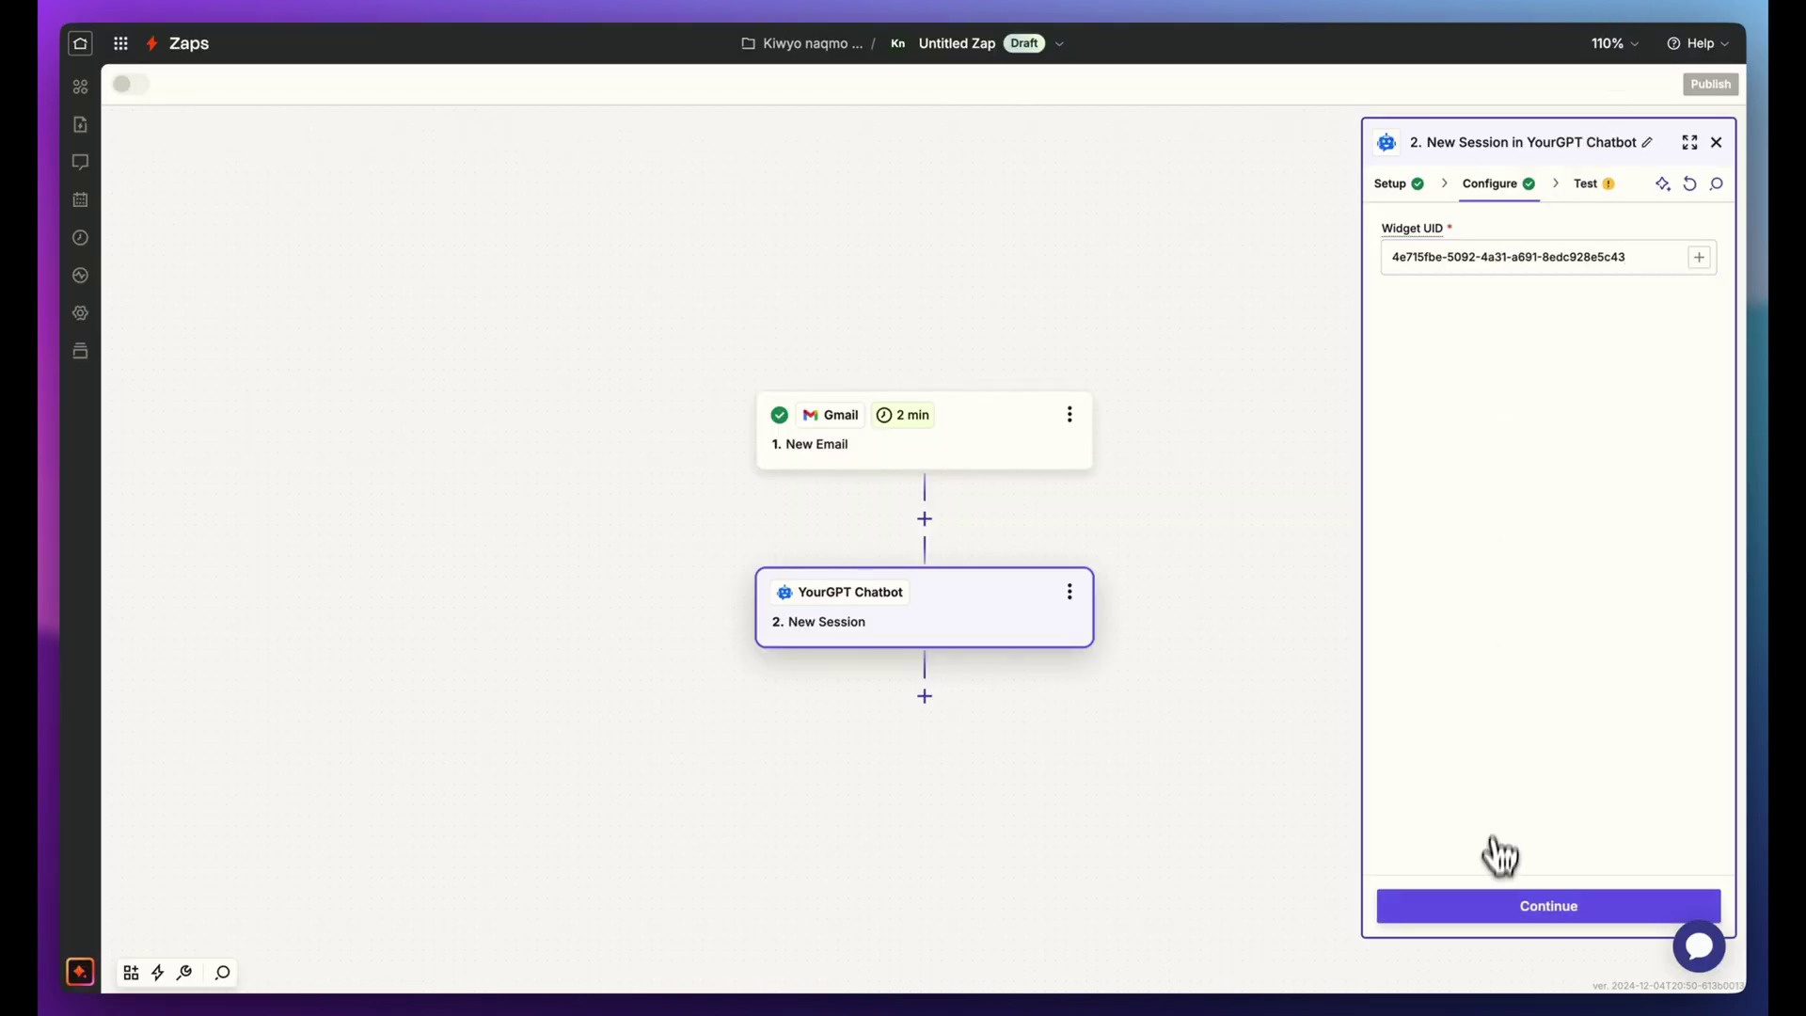
pyautogui.click(1505, 905)
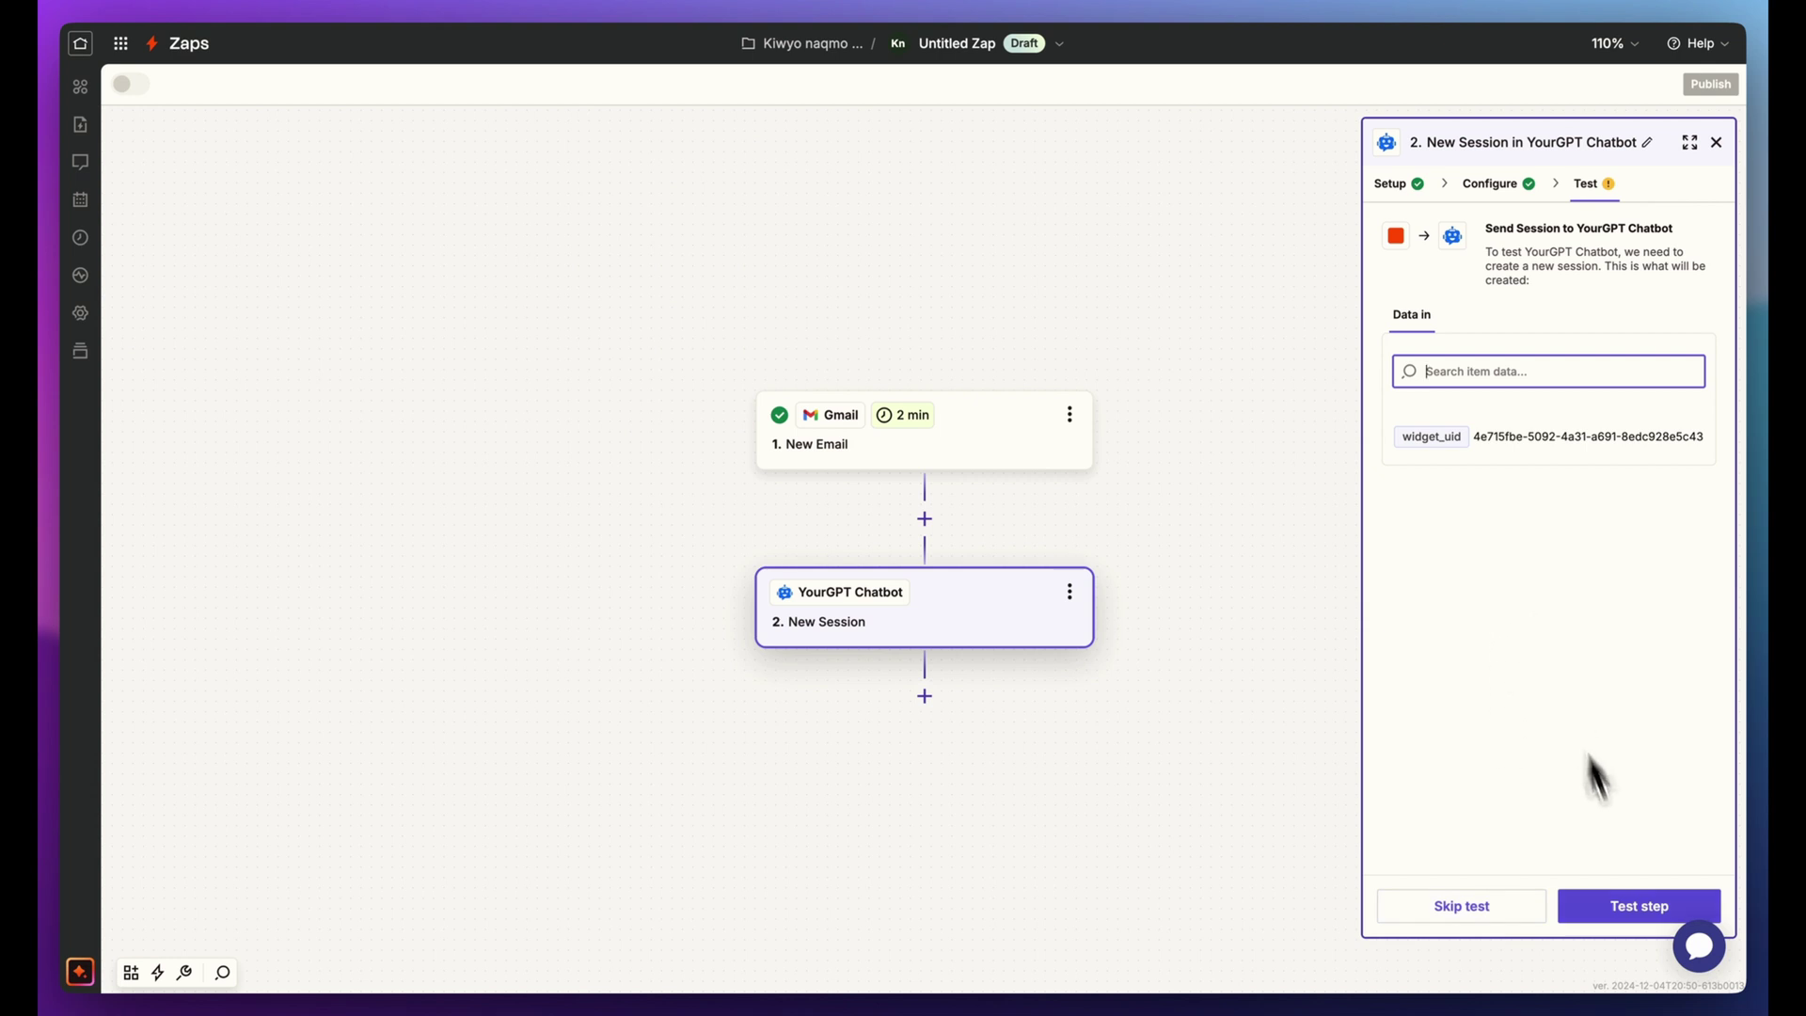
pyautogui.click(1647, 911)
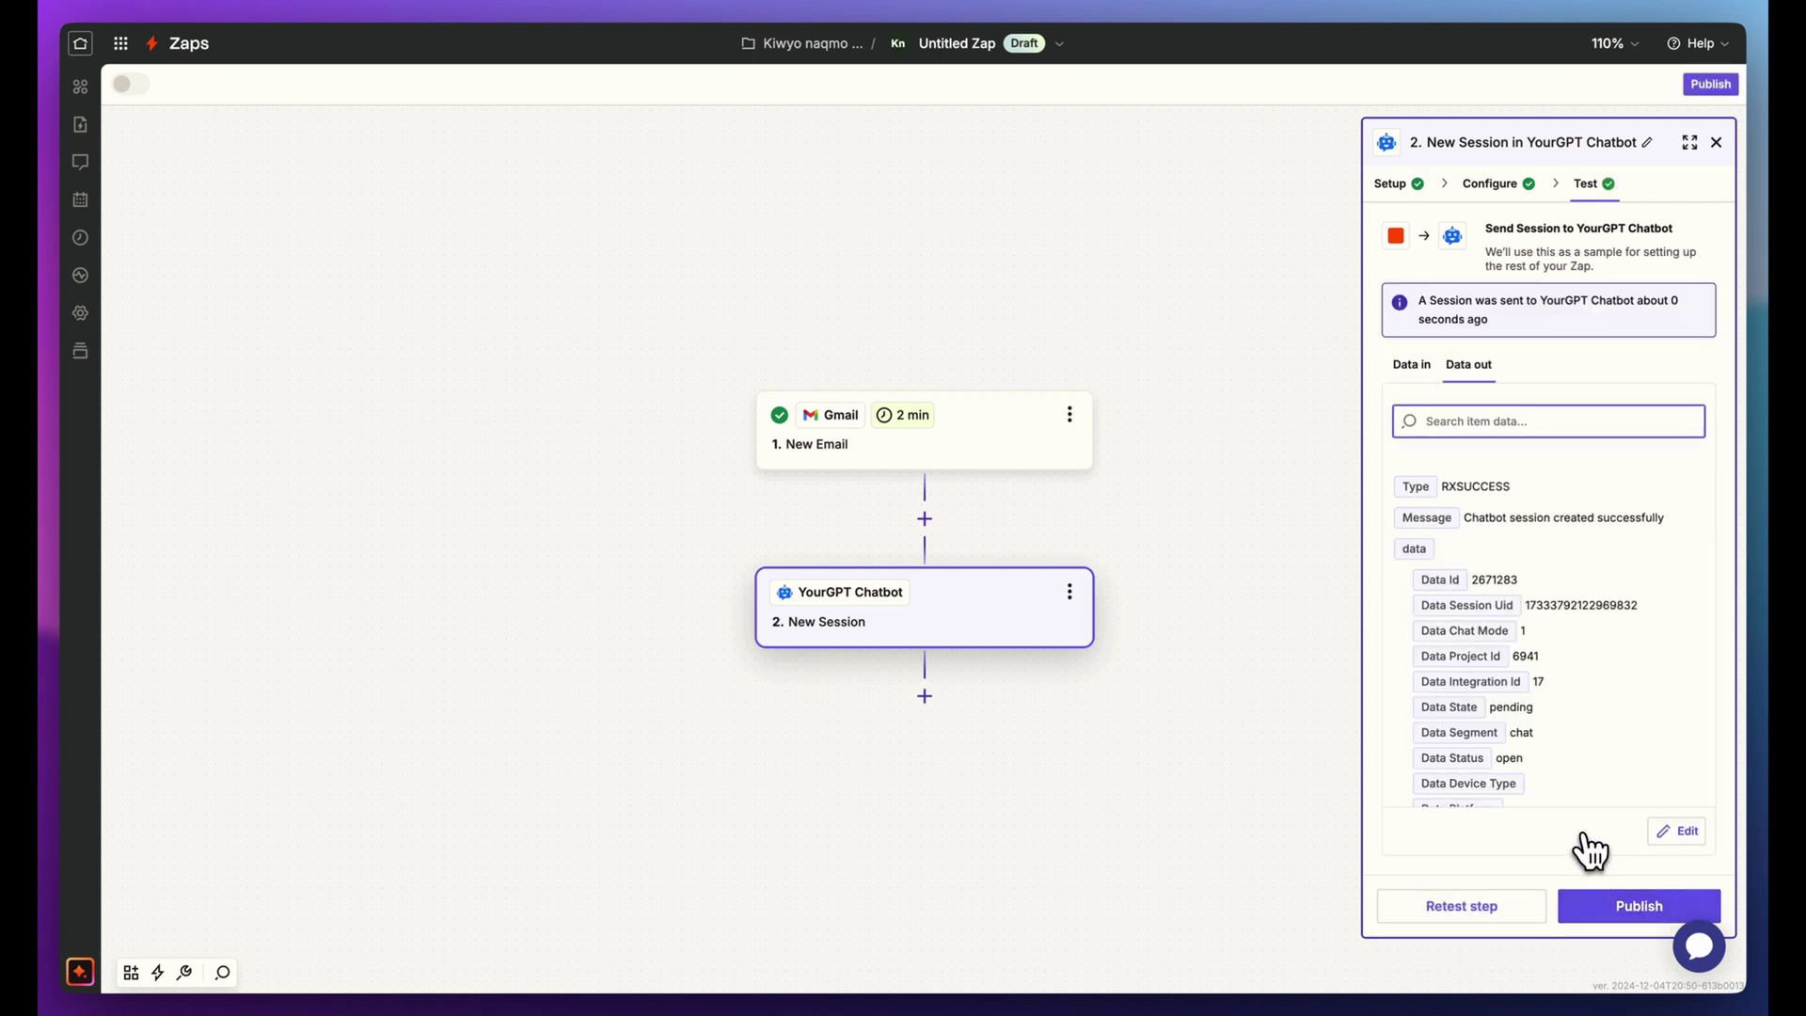
pyautogui.scroll(-5, 1590, 840)
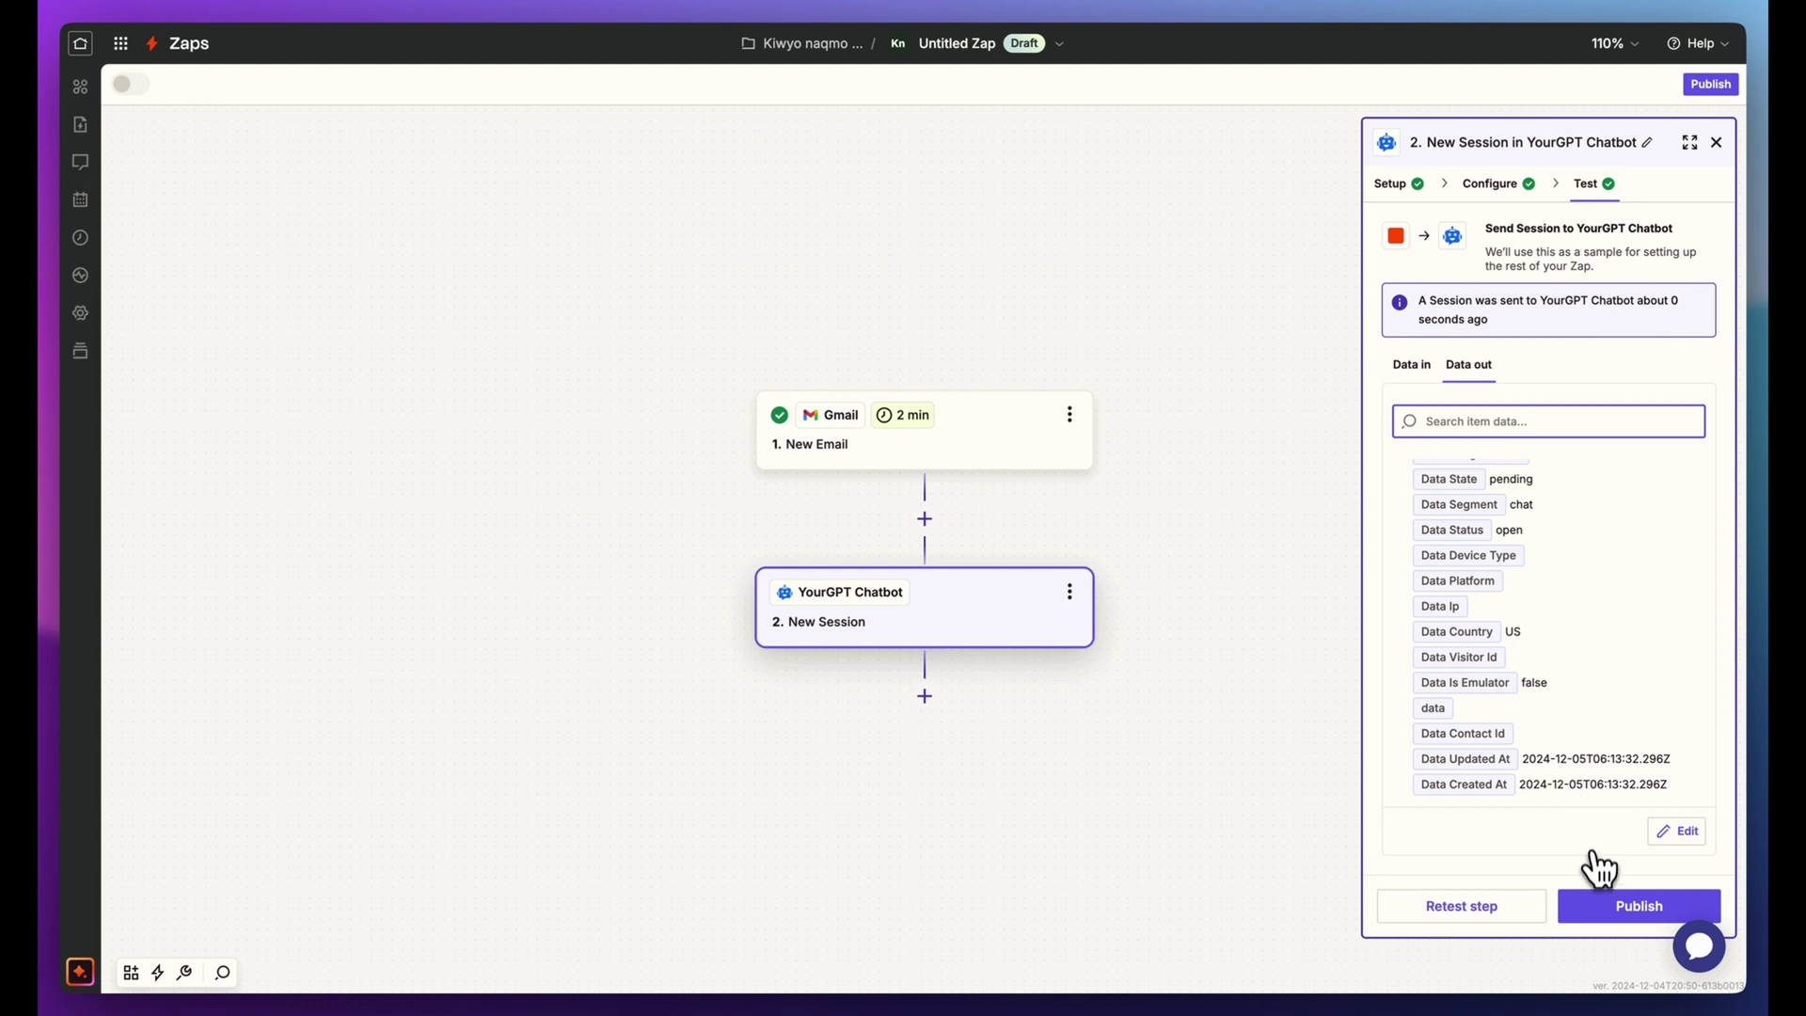
# Add a third step using YourGPT Chatbot's Send Message action
pyautogui.click(924, 696)
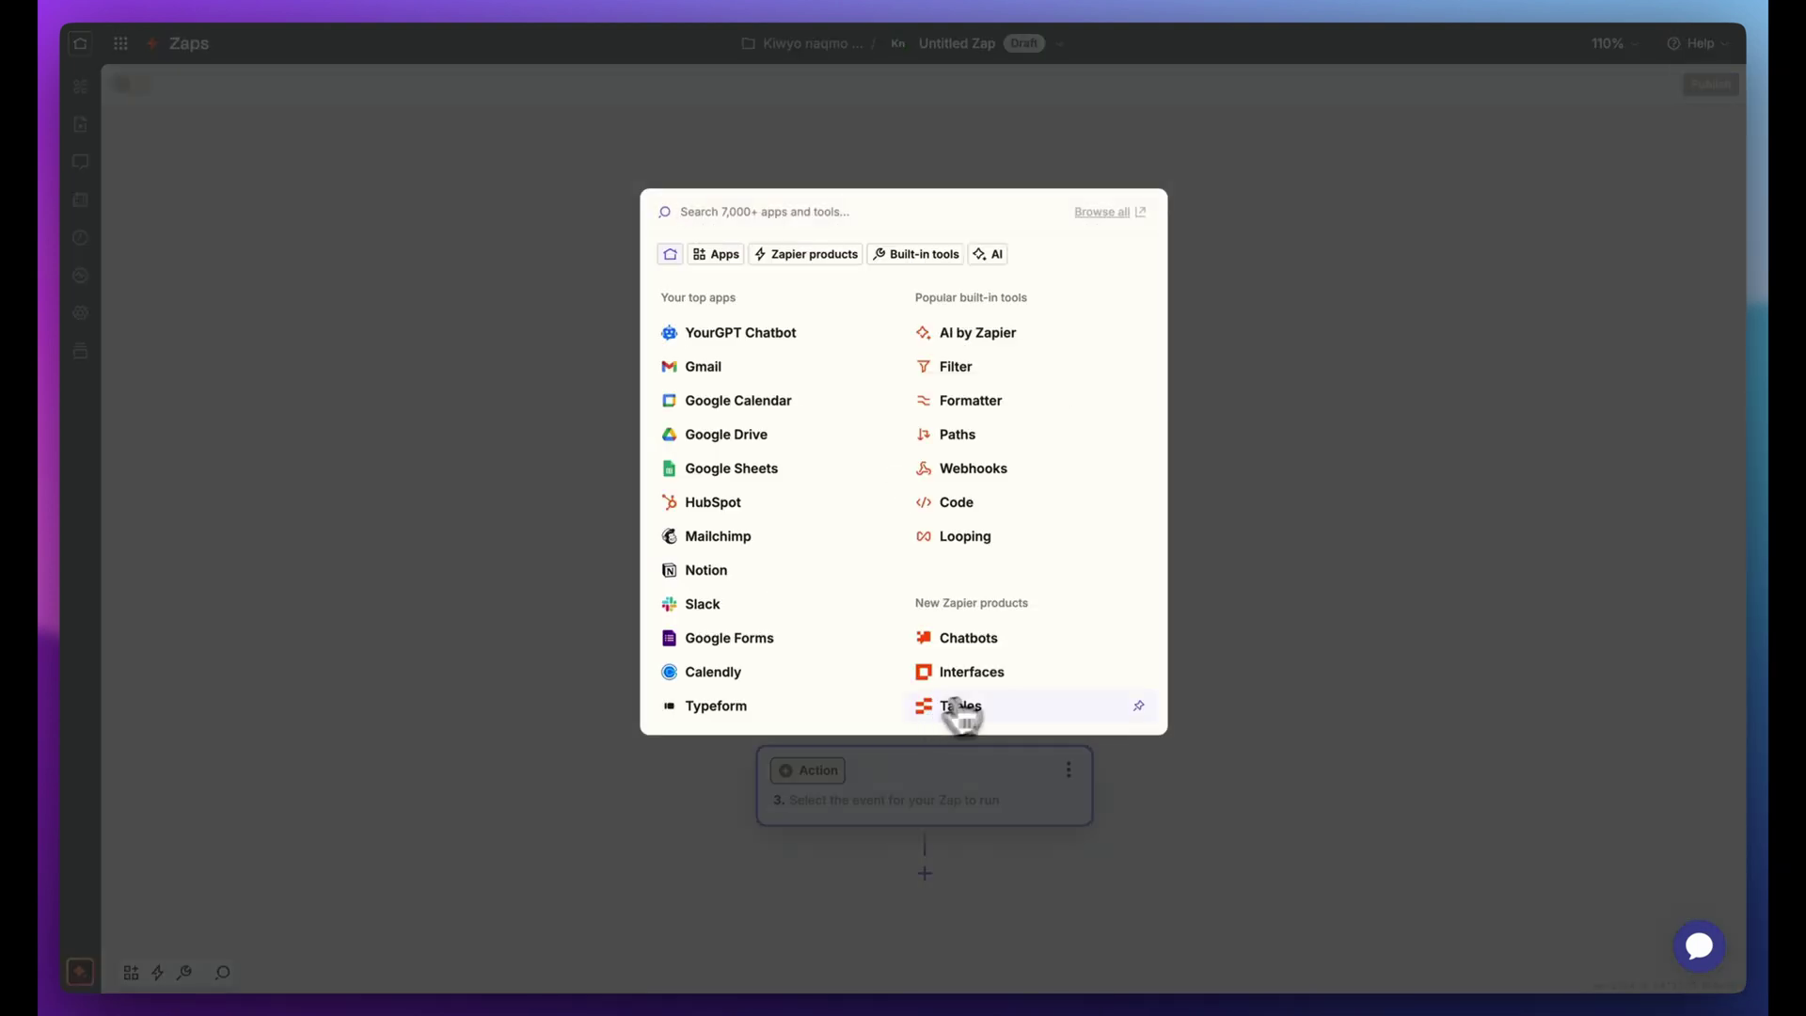
pyautogui.click(753, 338)
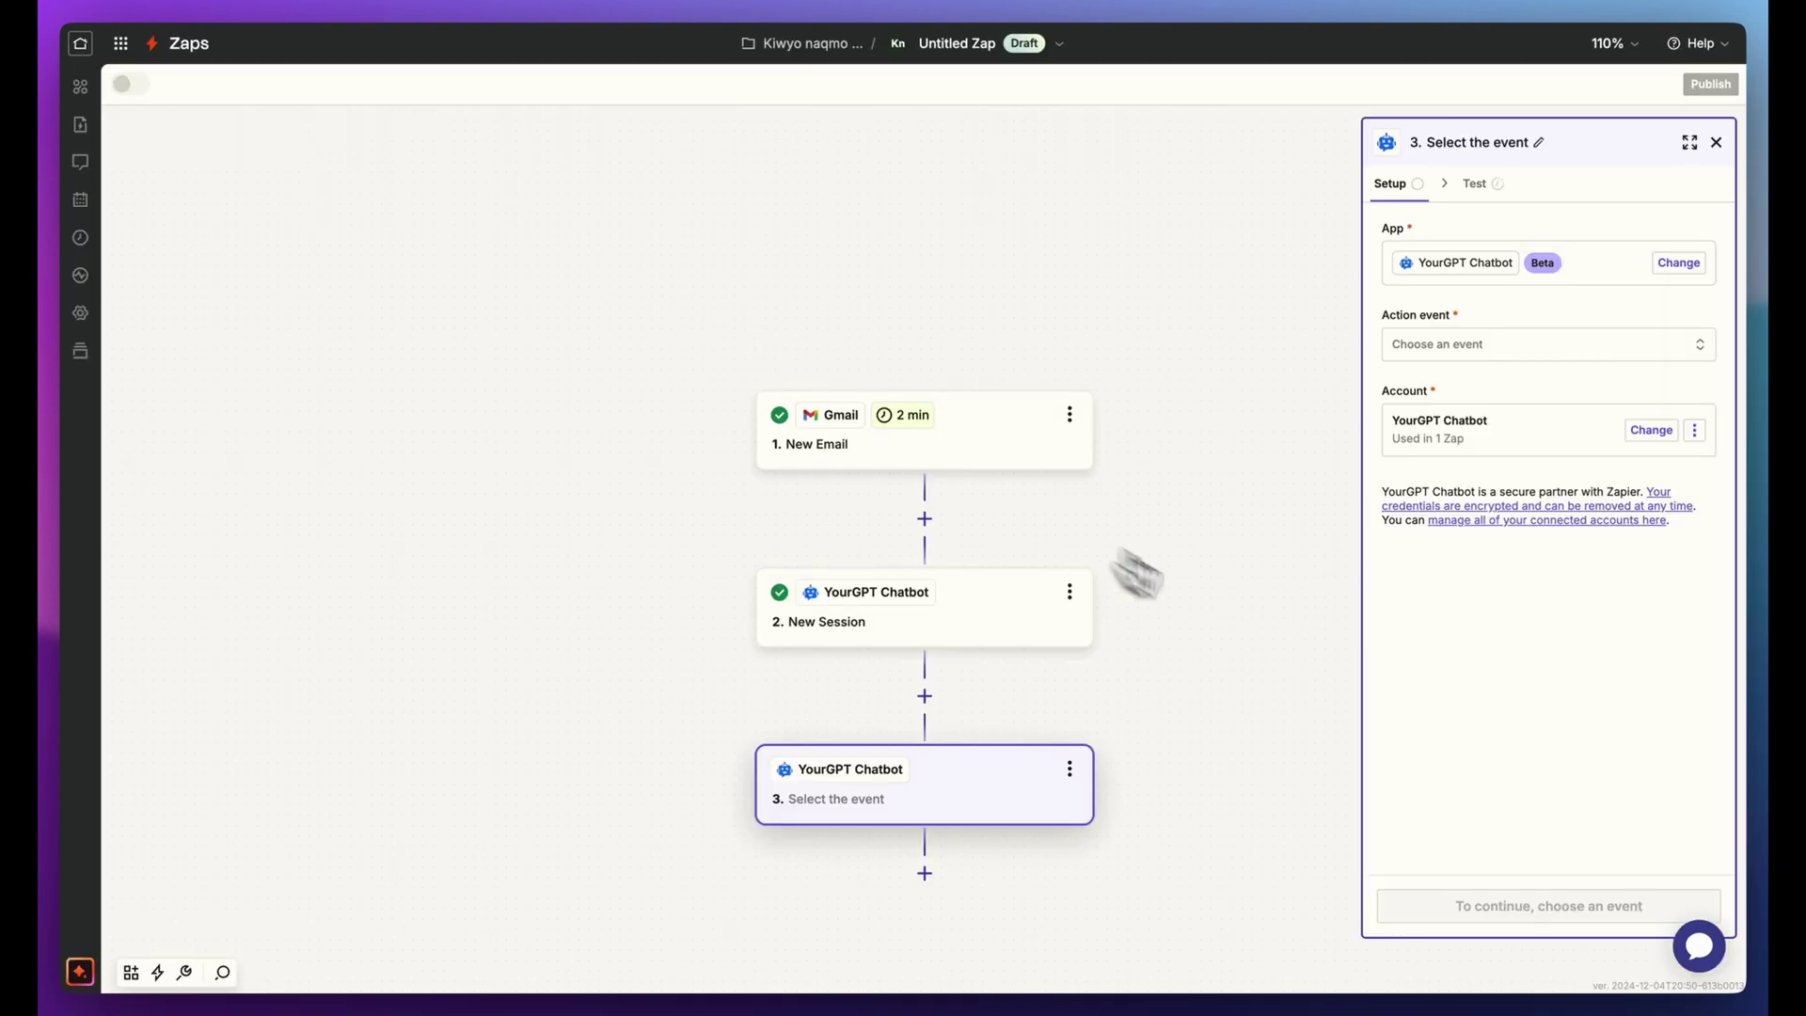
pyautogui.click(1484, 356)
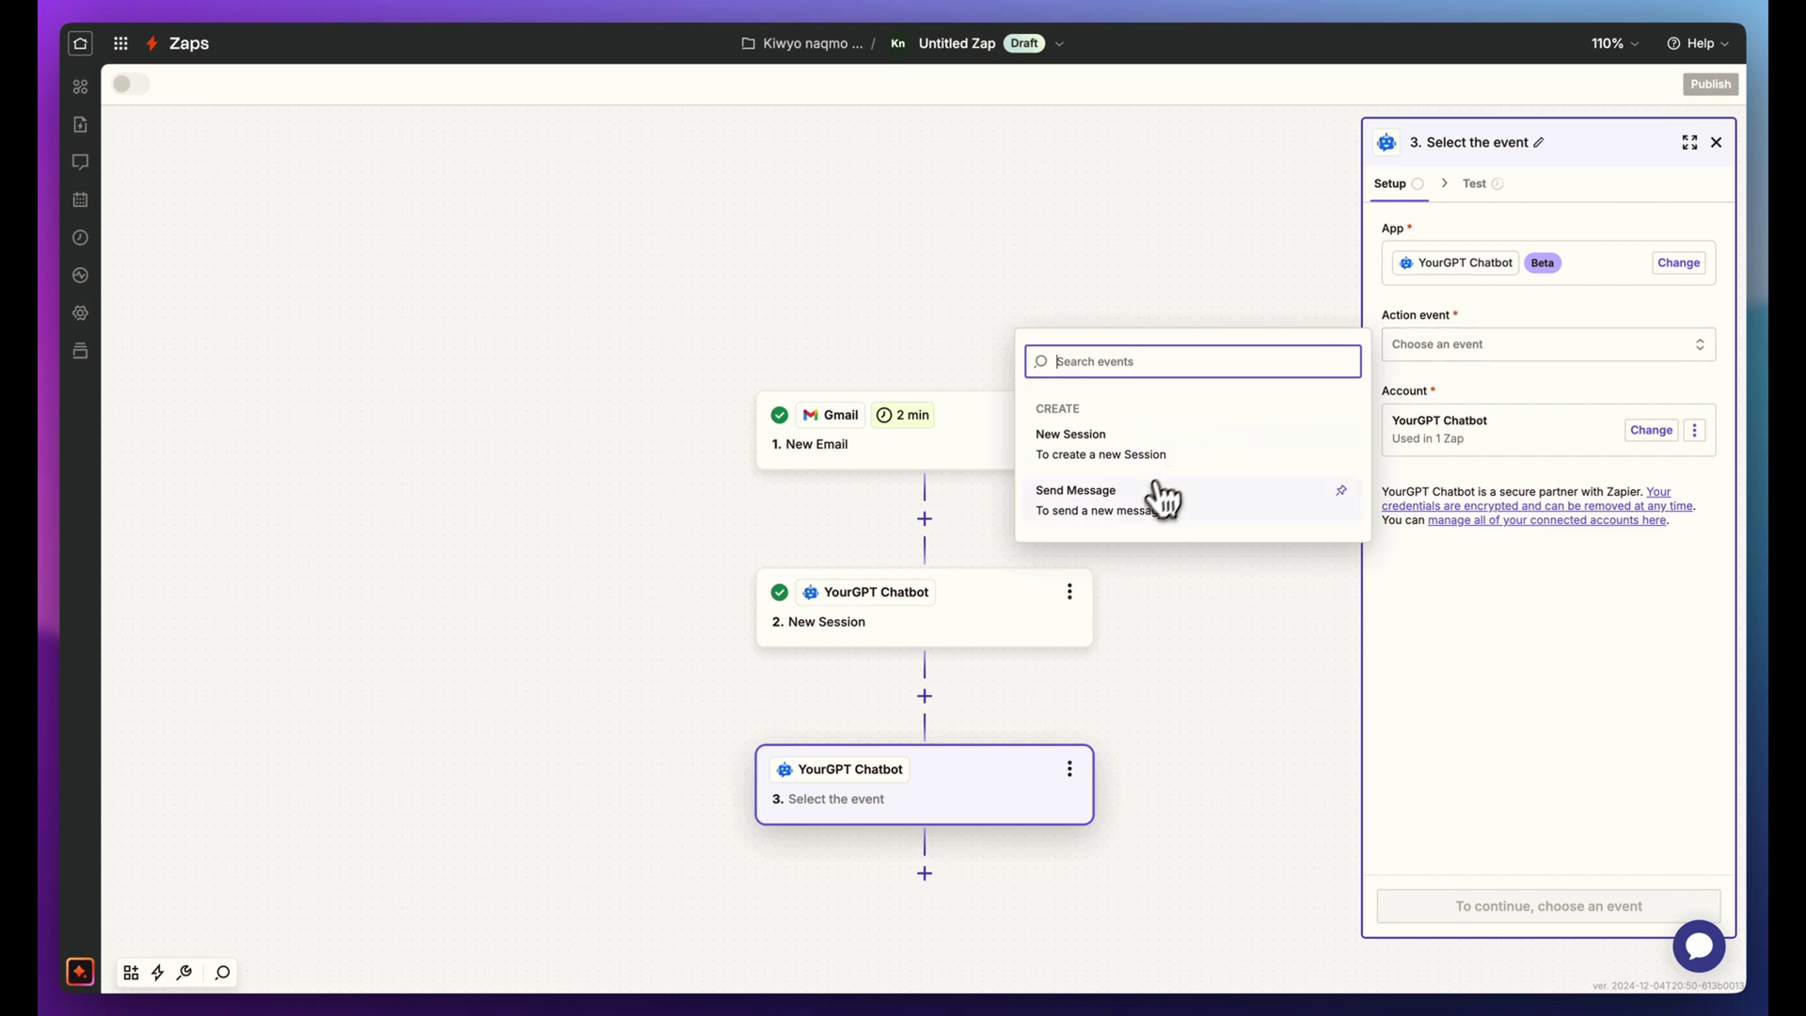
pyautogui.click(1146, 518)
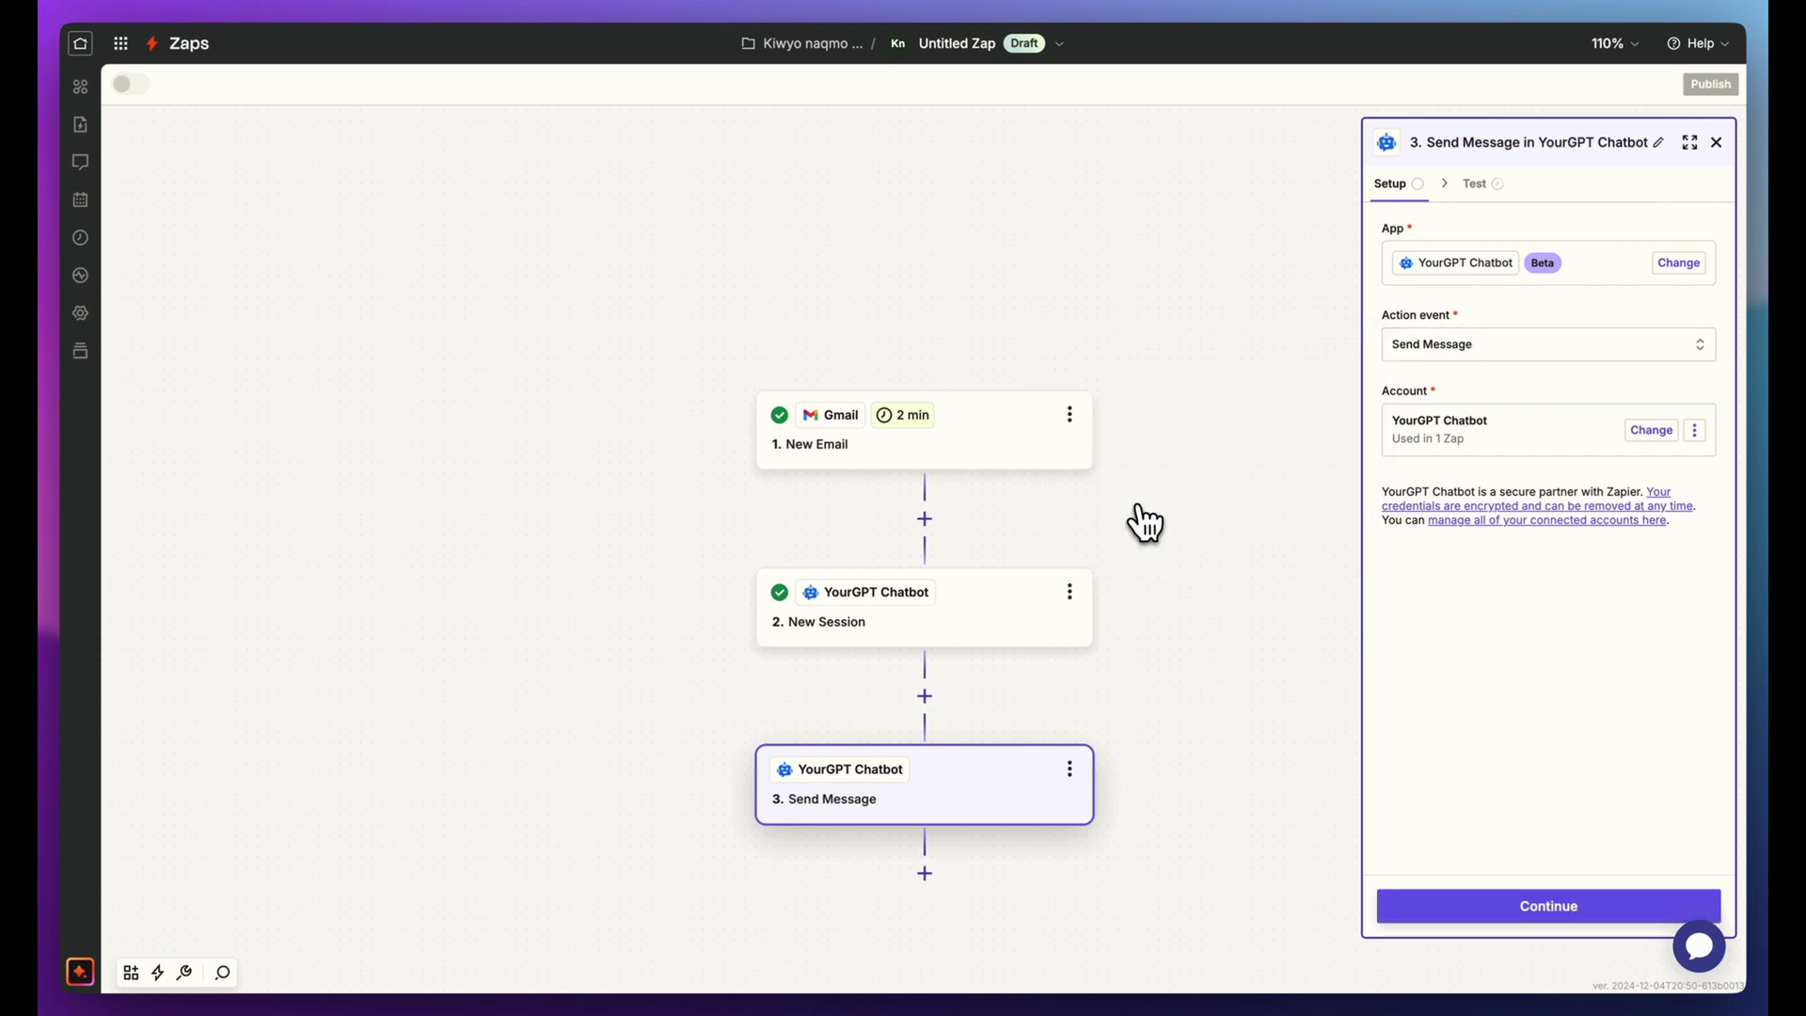
pyautogui.click(1520, 908)
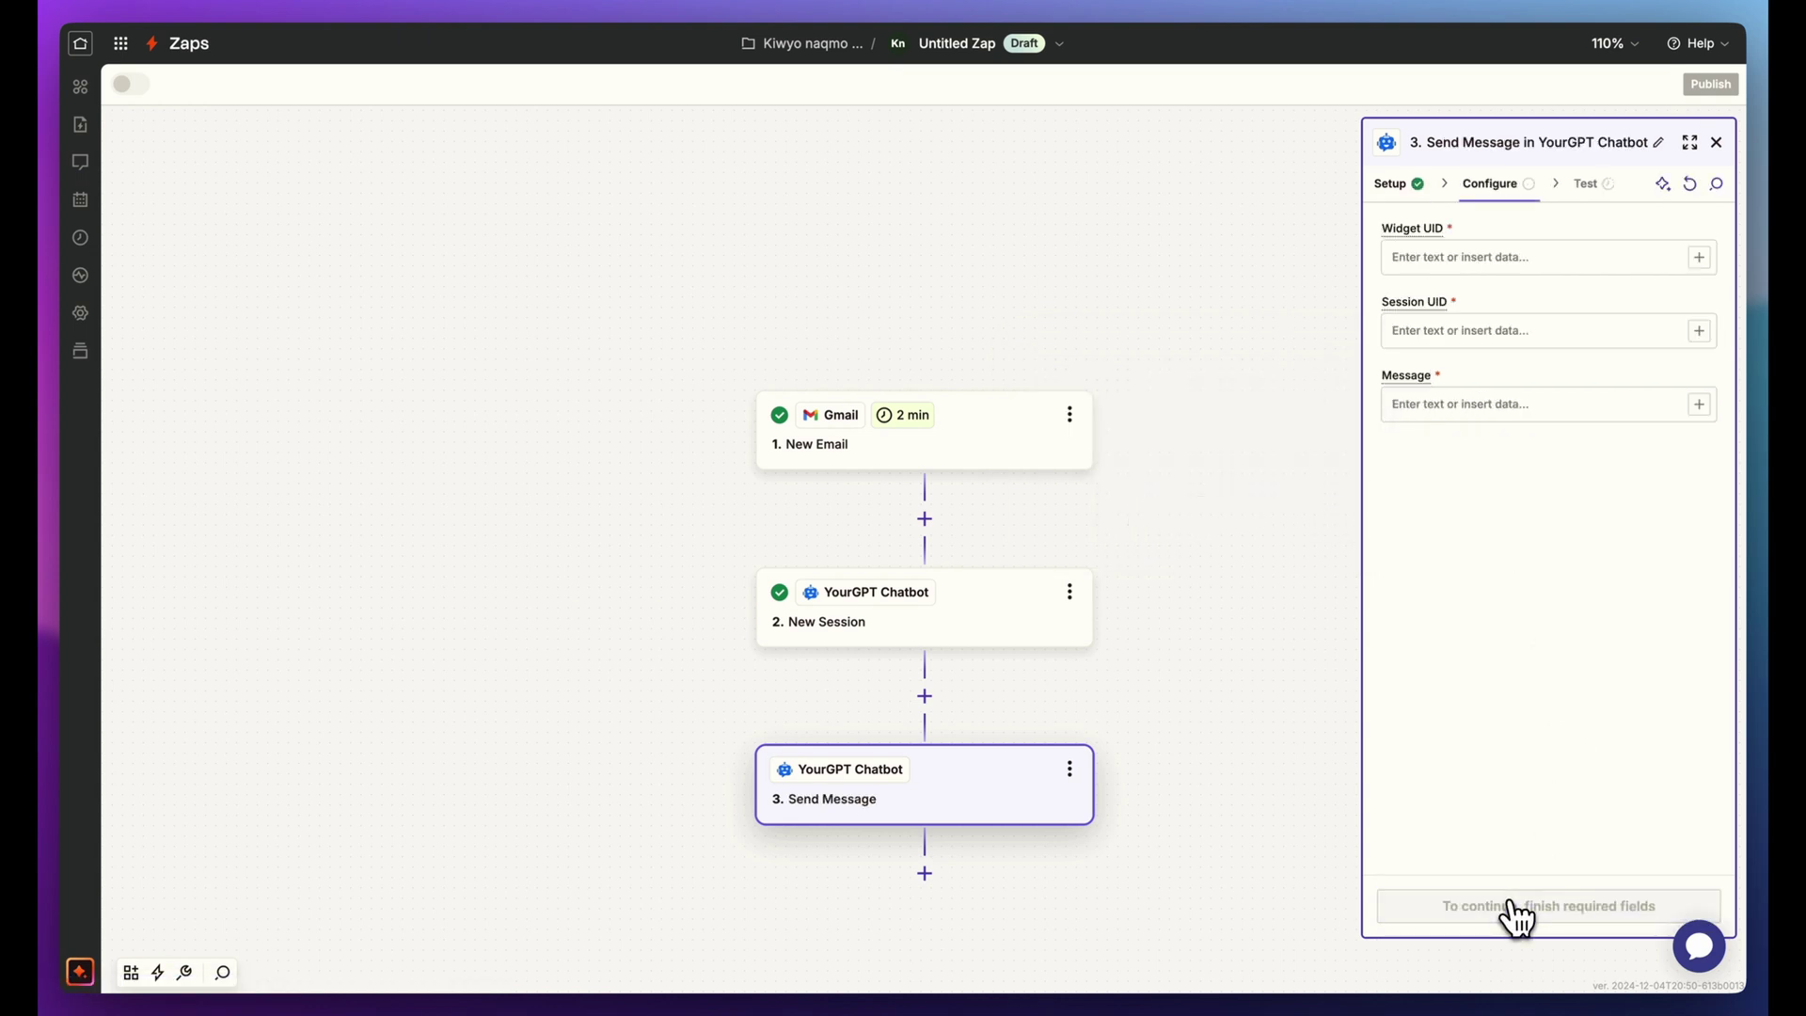
# Fill in Widget UID, map Session UID to Data Session Uid, and Message to email Subject and Body Plain
pyautogui.click(1533, 256)
pyautogui.write('4e715fbe-5092-4a31-a691-8edc928e5c43')
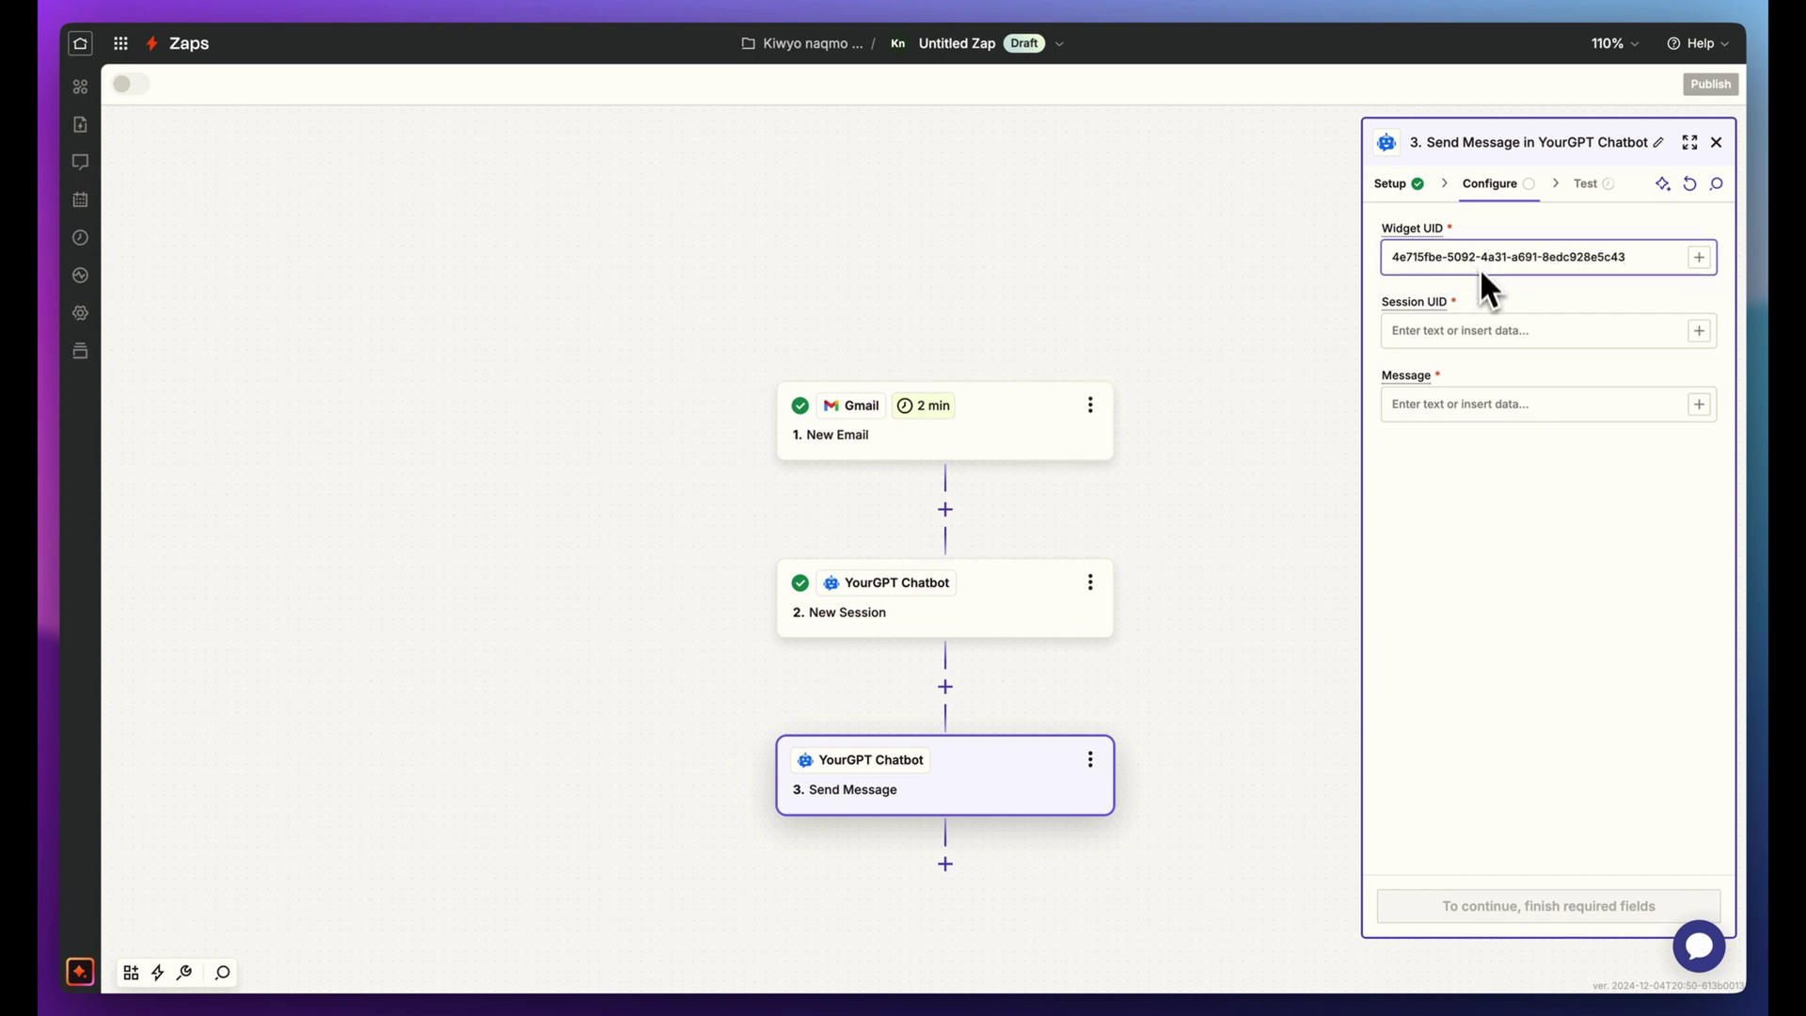
pyautogui.click(1646, 339)
pyautogui.click(1354, 515)
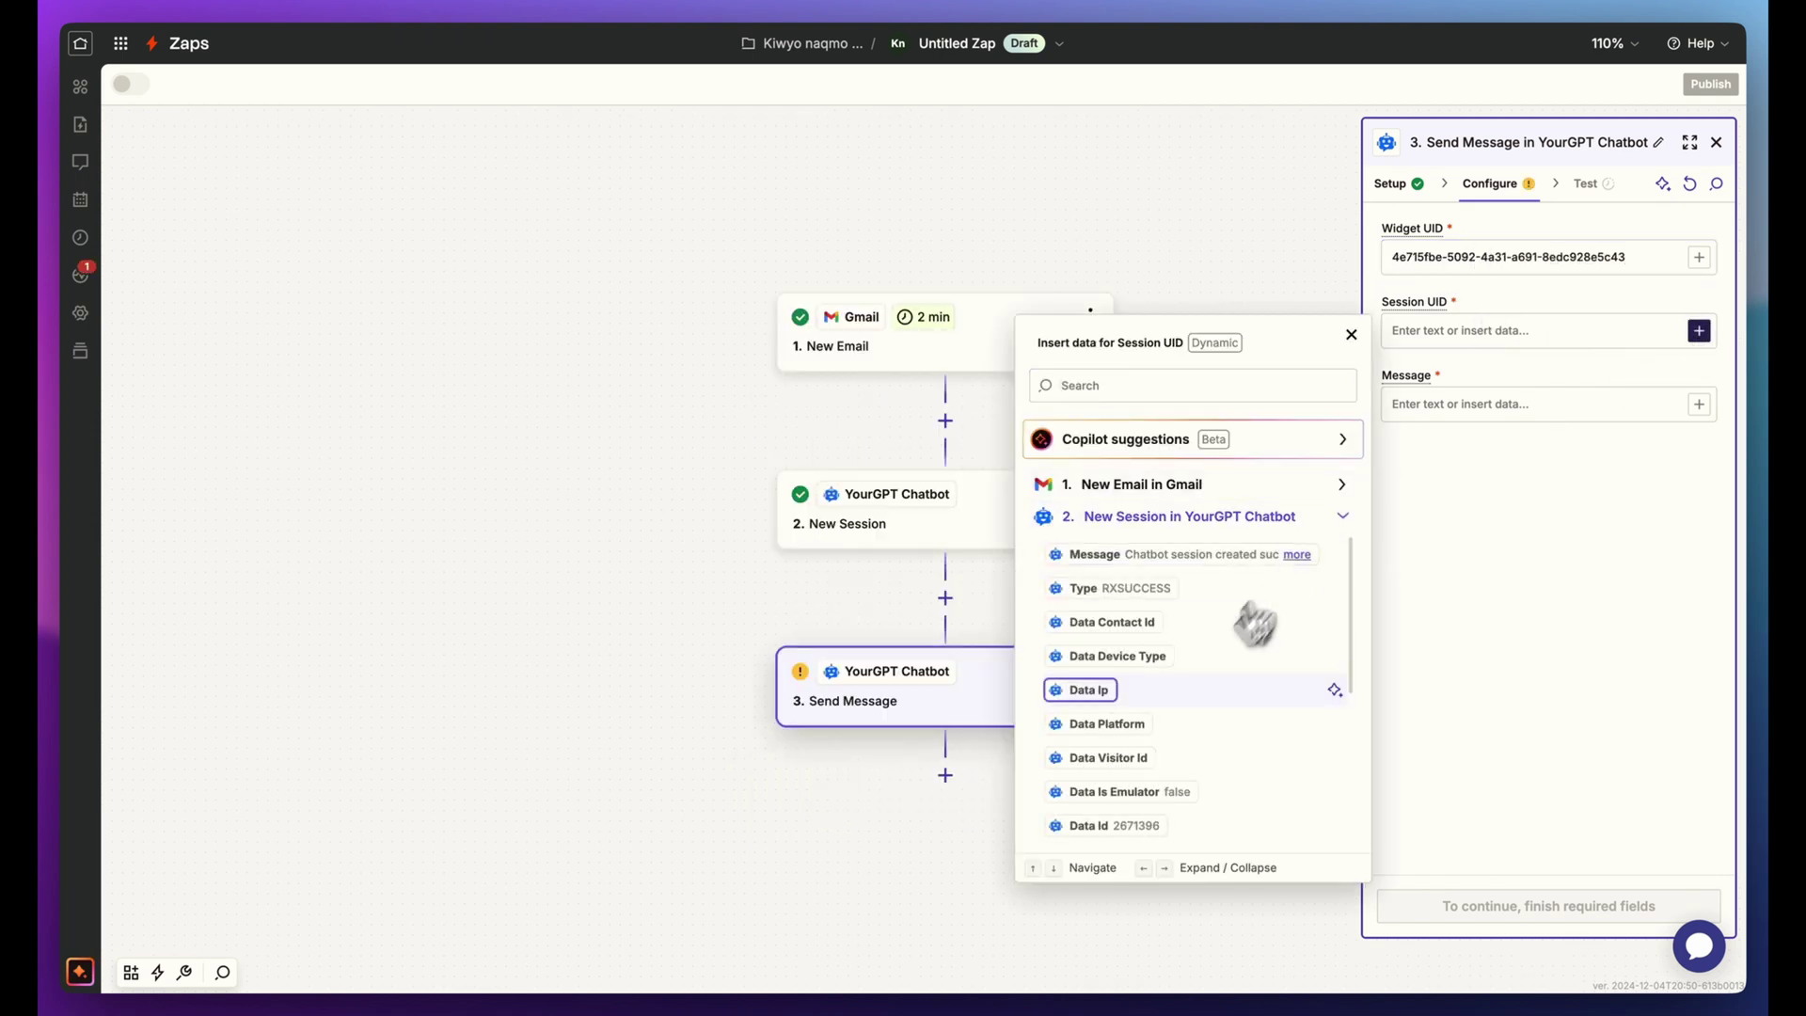
pyautogui.scroll(-5, 1187, 710)
pyautogui.click(1162, 733)
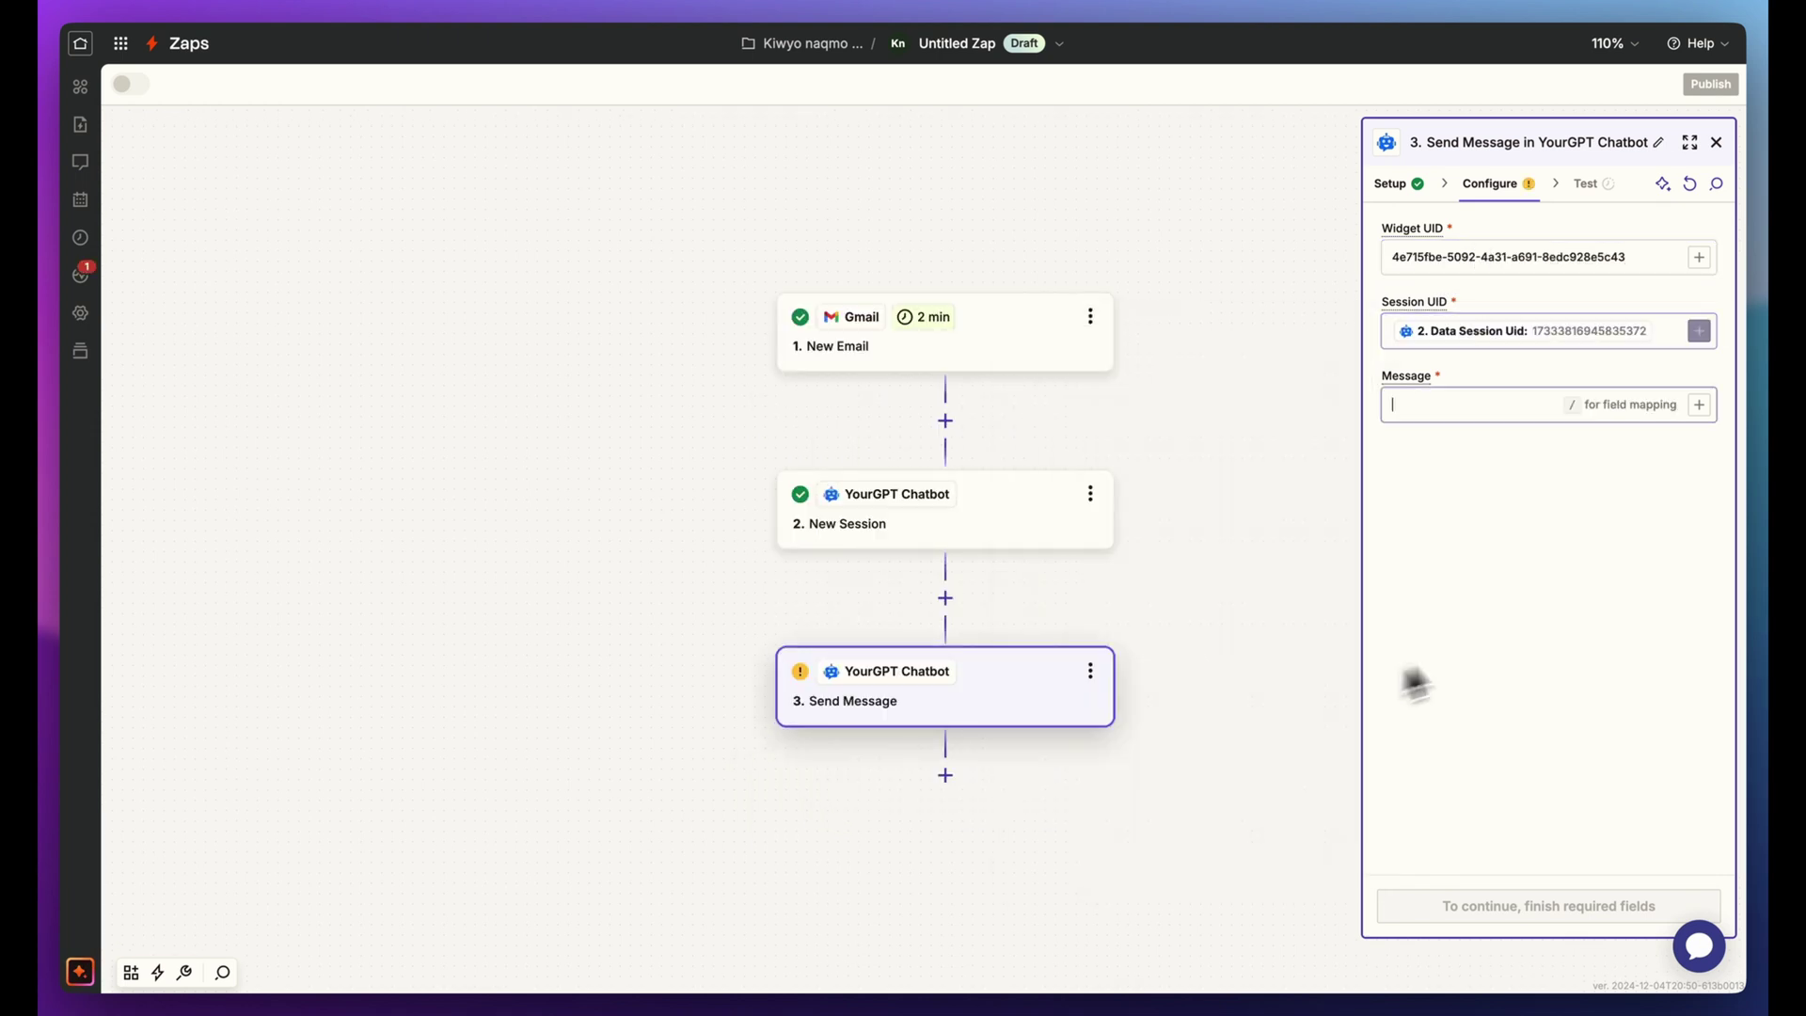
pyautogui.click(1698, 404)
pyautogui.click(1314, 561)
pyautogui.click(1213, 767)
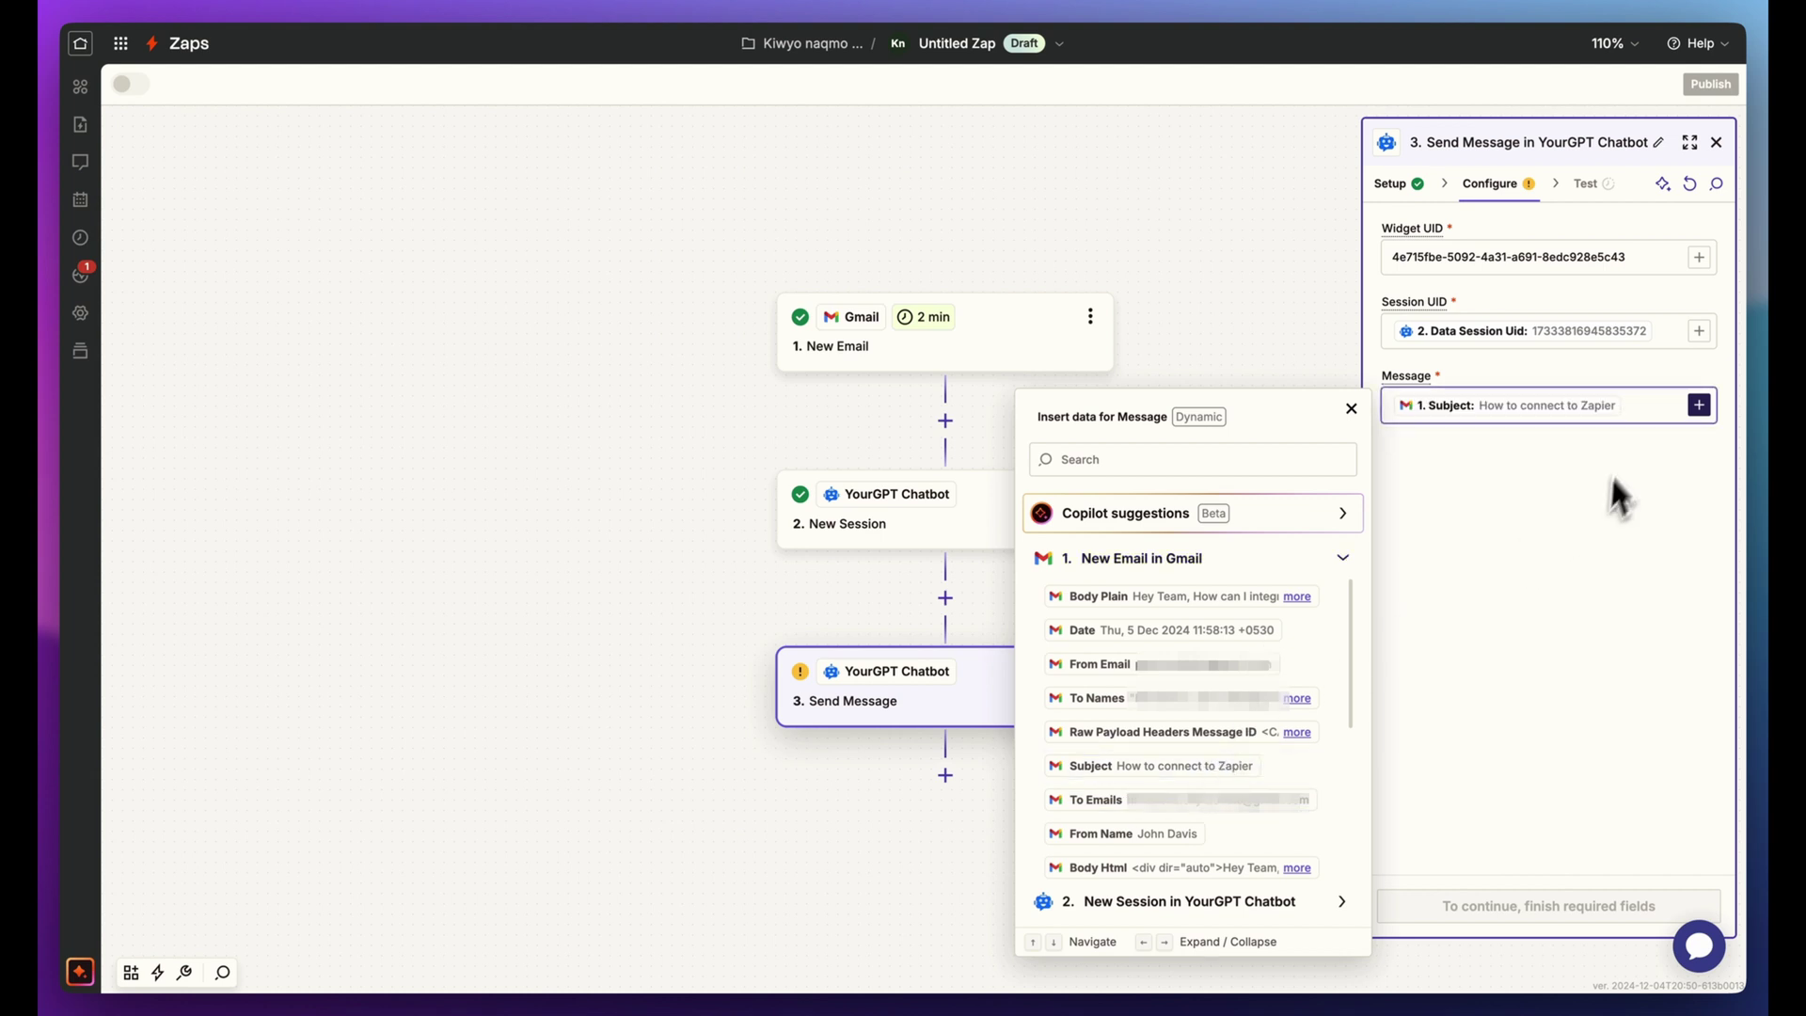
pyautogui.click(1249, 609)
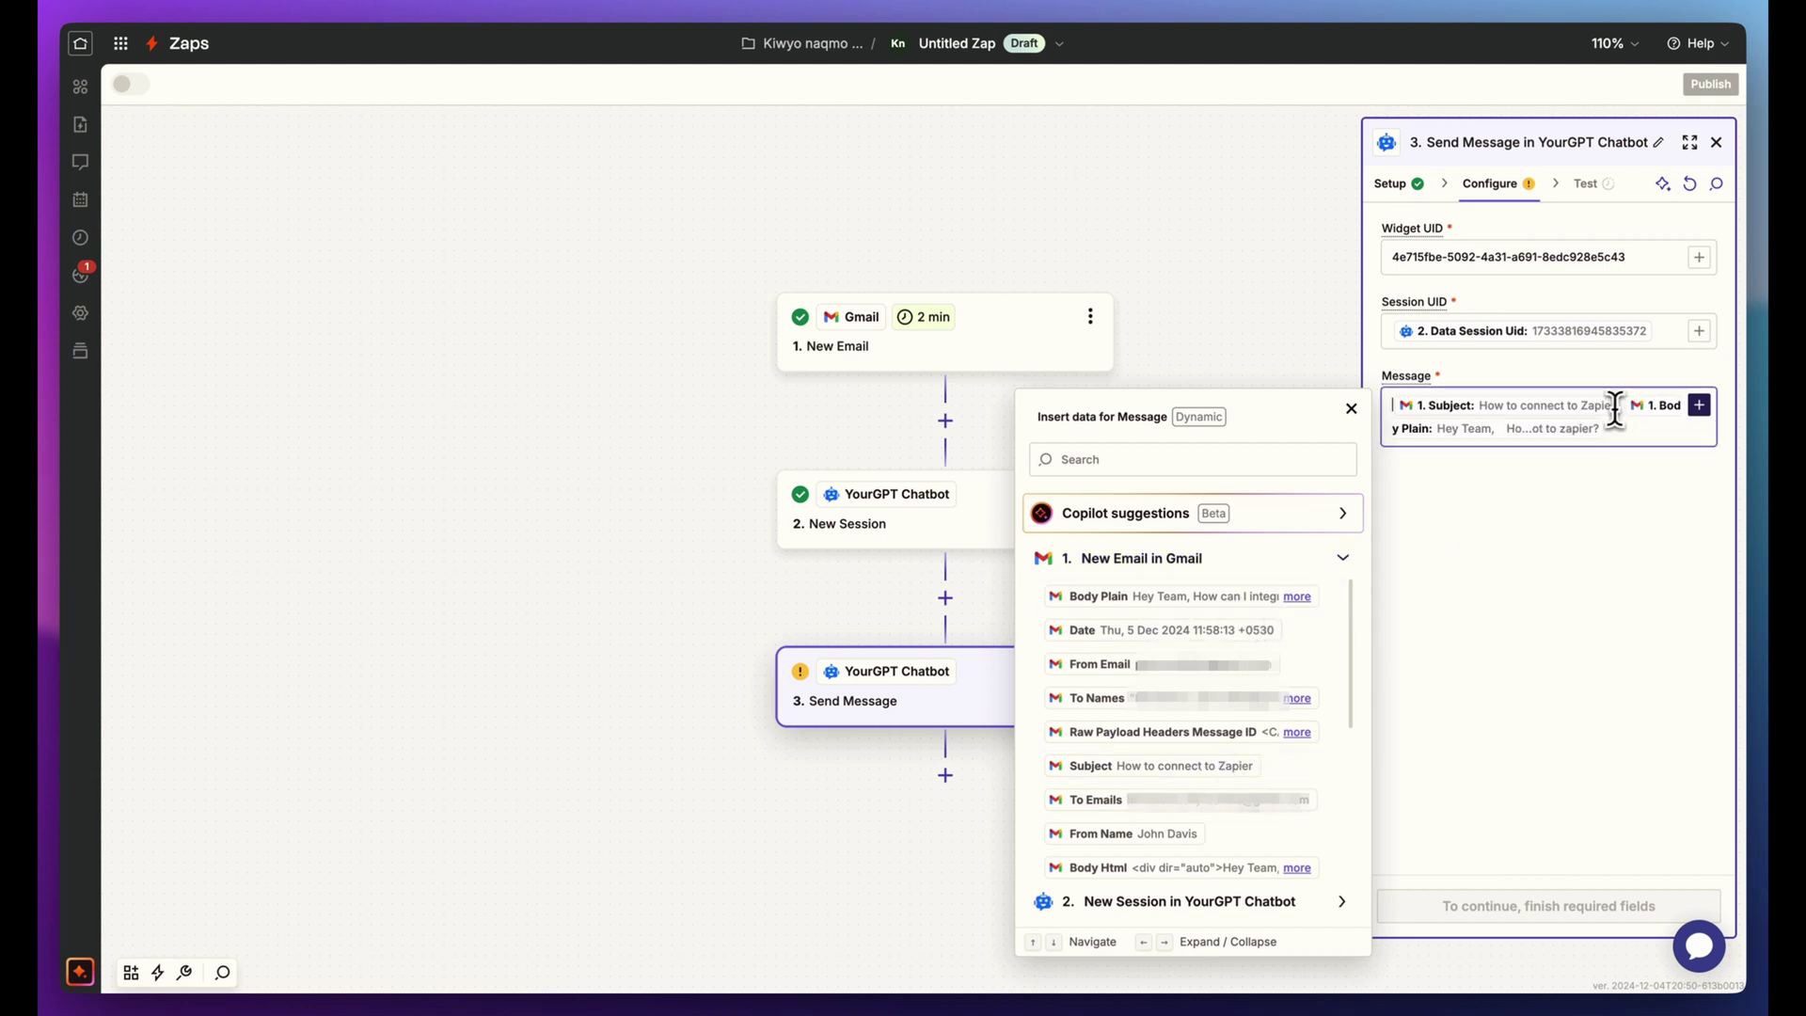
pyautogui.click(1632, 435)
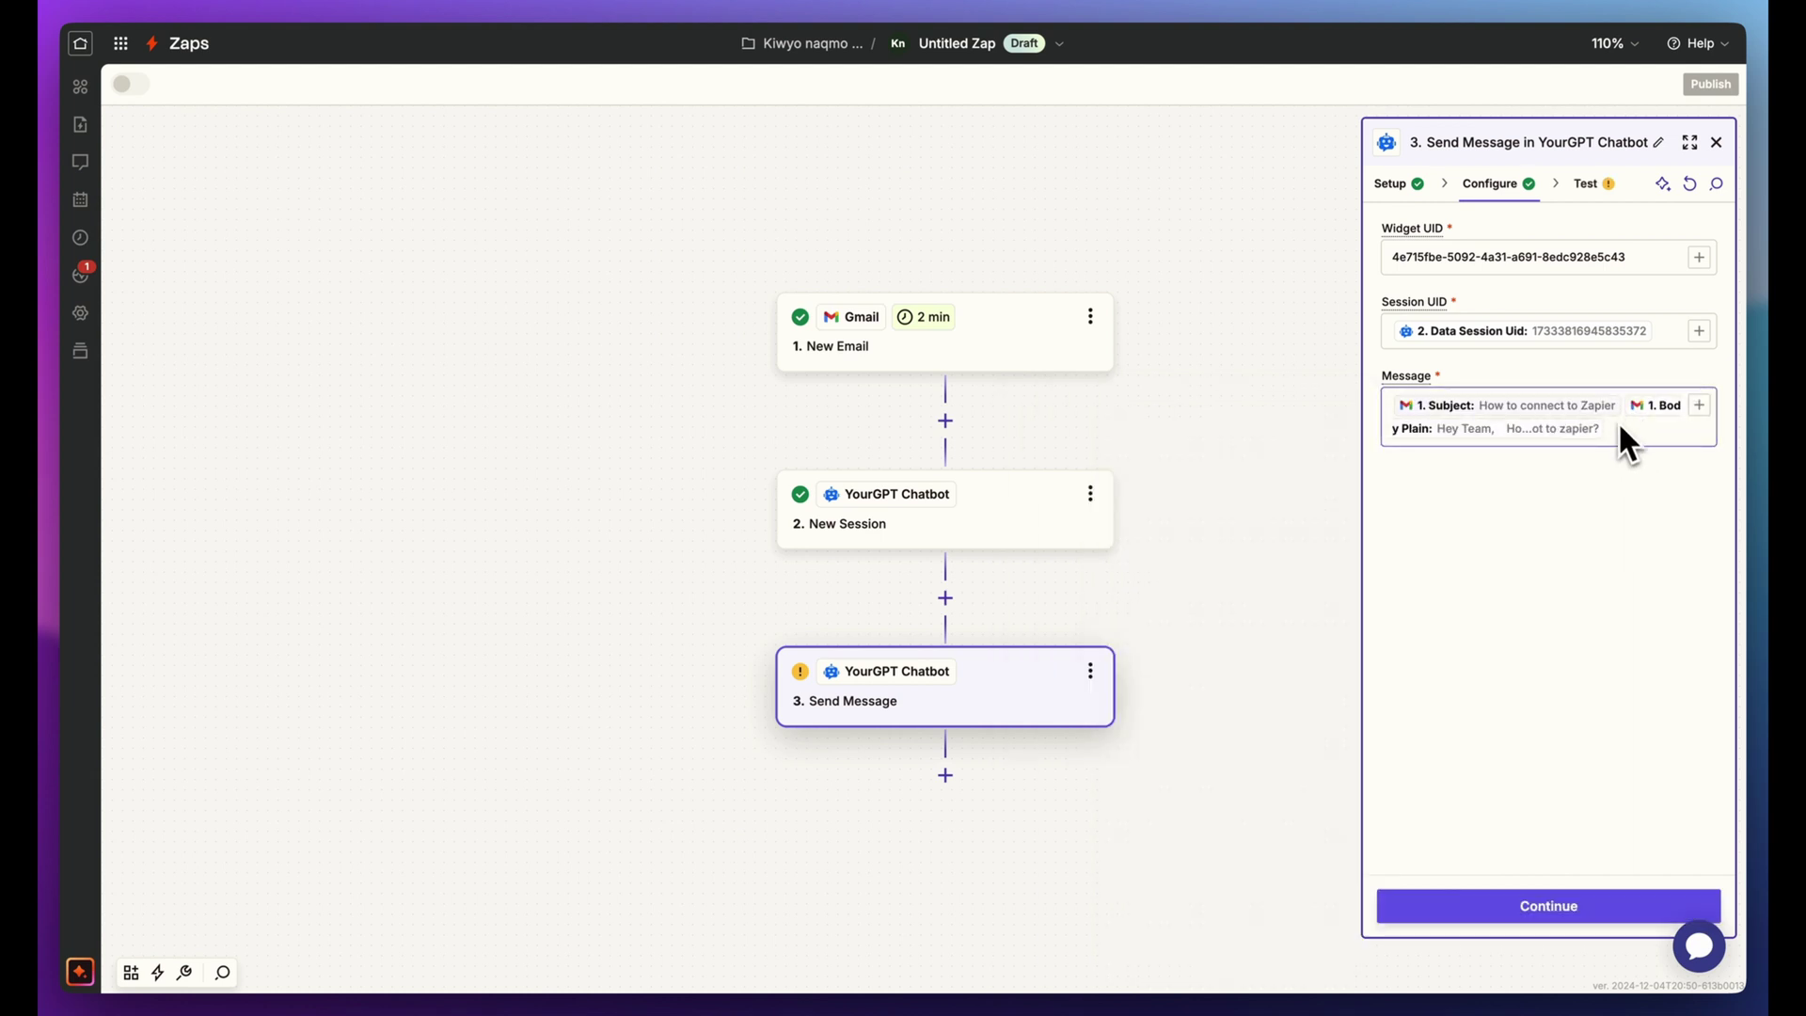
# Test the Send Message step, posting the email to a new YourGPT chat
pyautogui.click(1562, 906)
pyautogui.click(1610, 906)
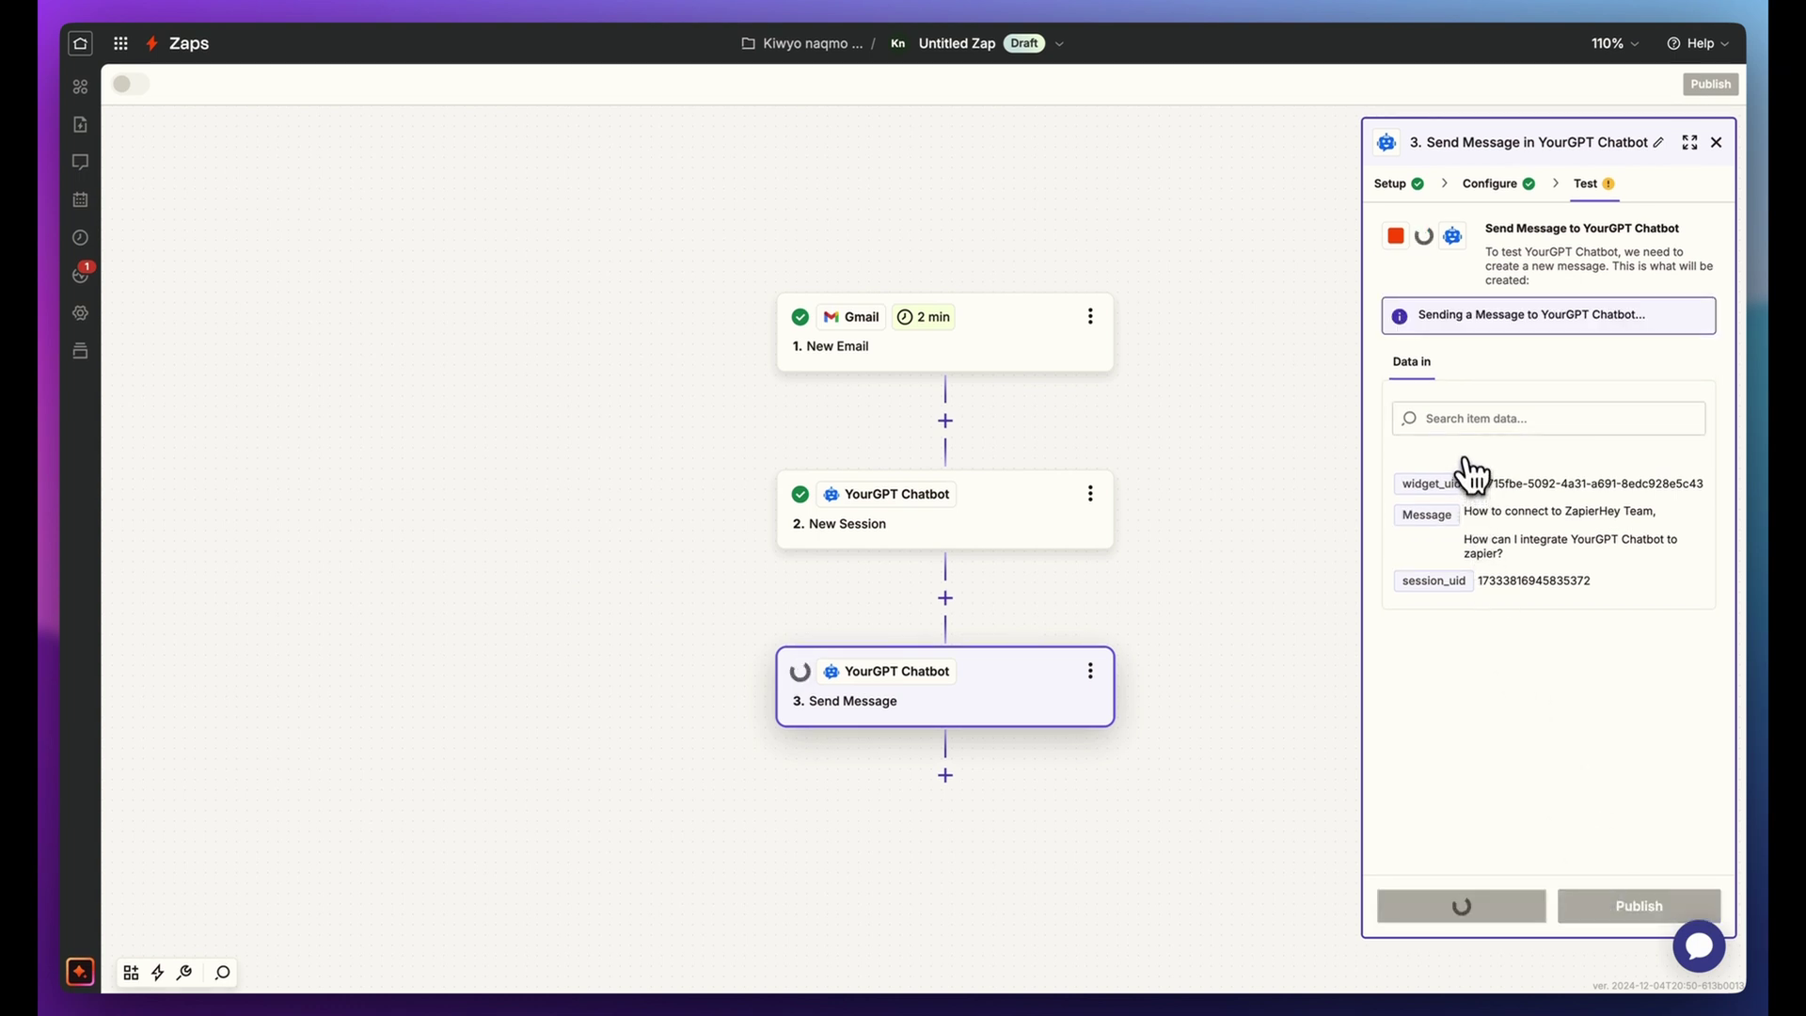
pyautogui.click(1517, 21)
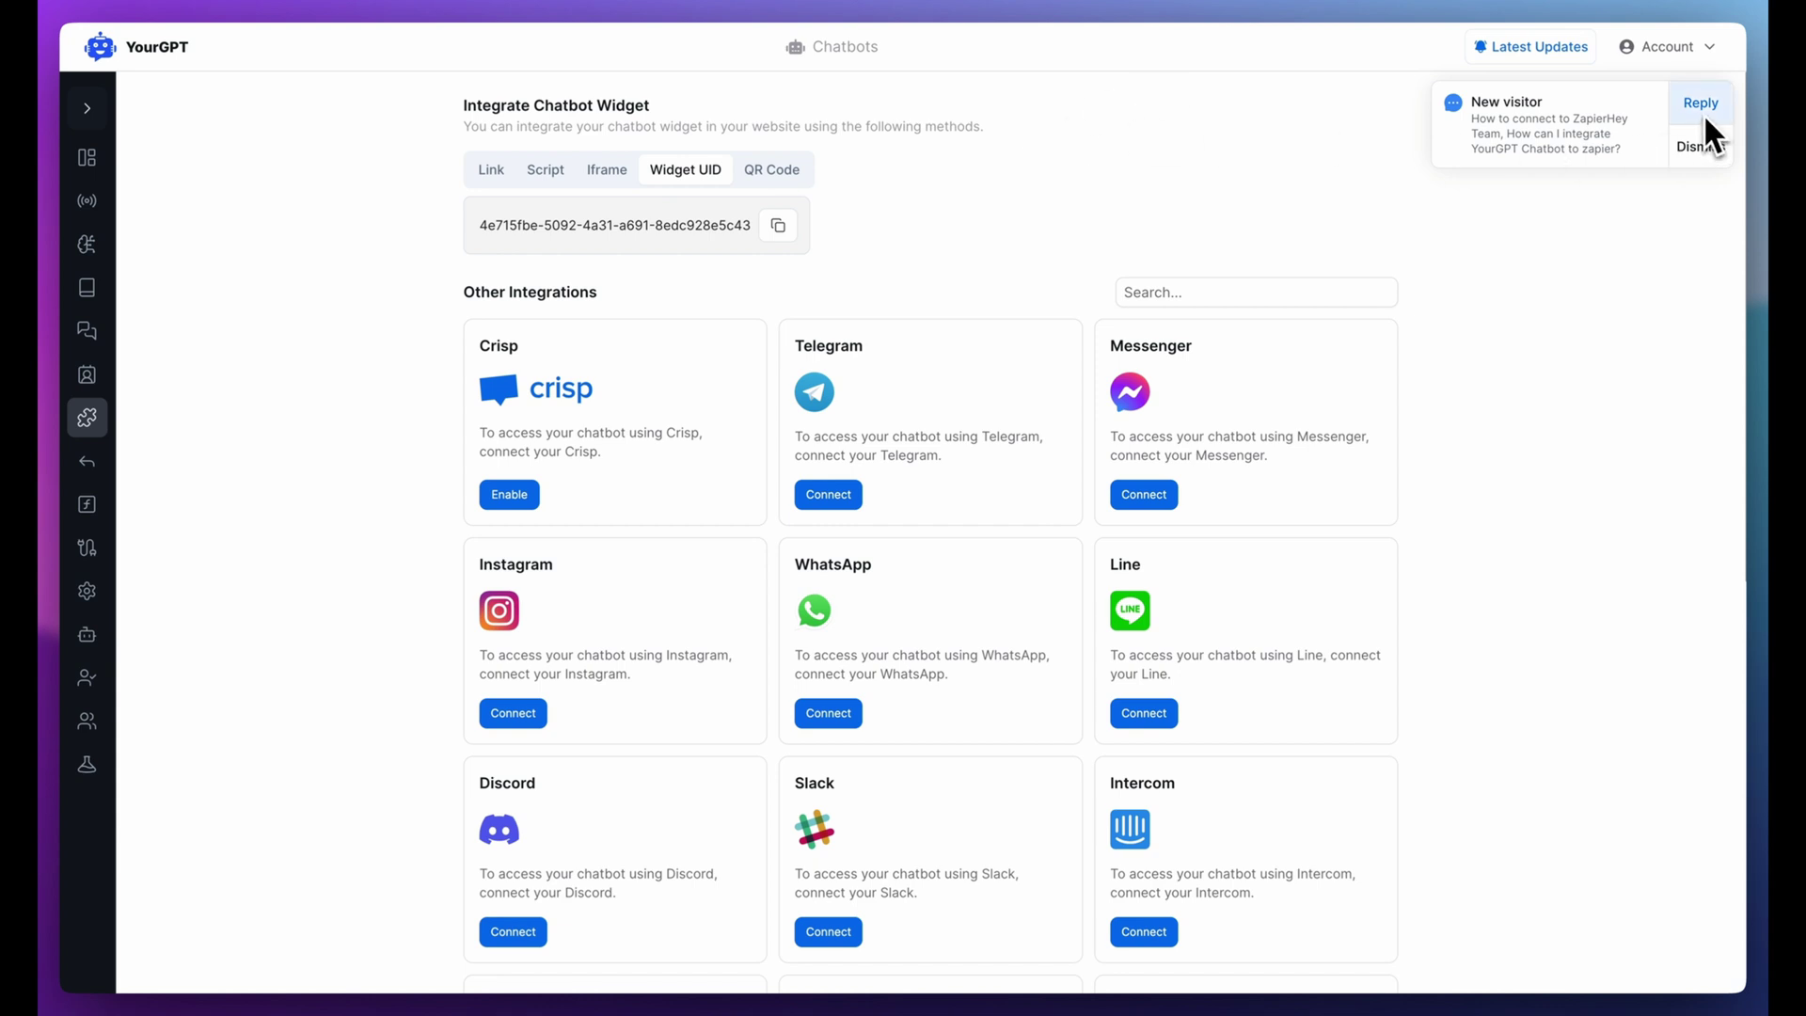
# Check the bot's reply in the newest Visitor conversation in YourGPT, then go back to the Zap
pyautogui.click(86, 337)
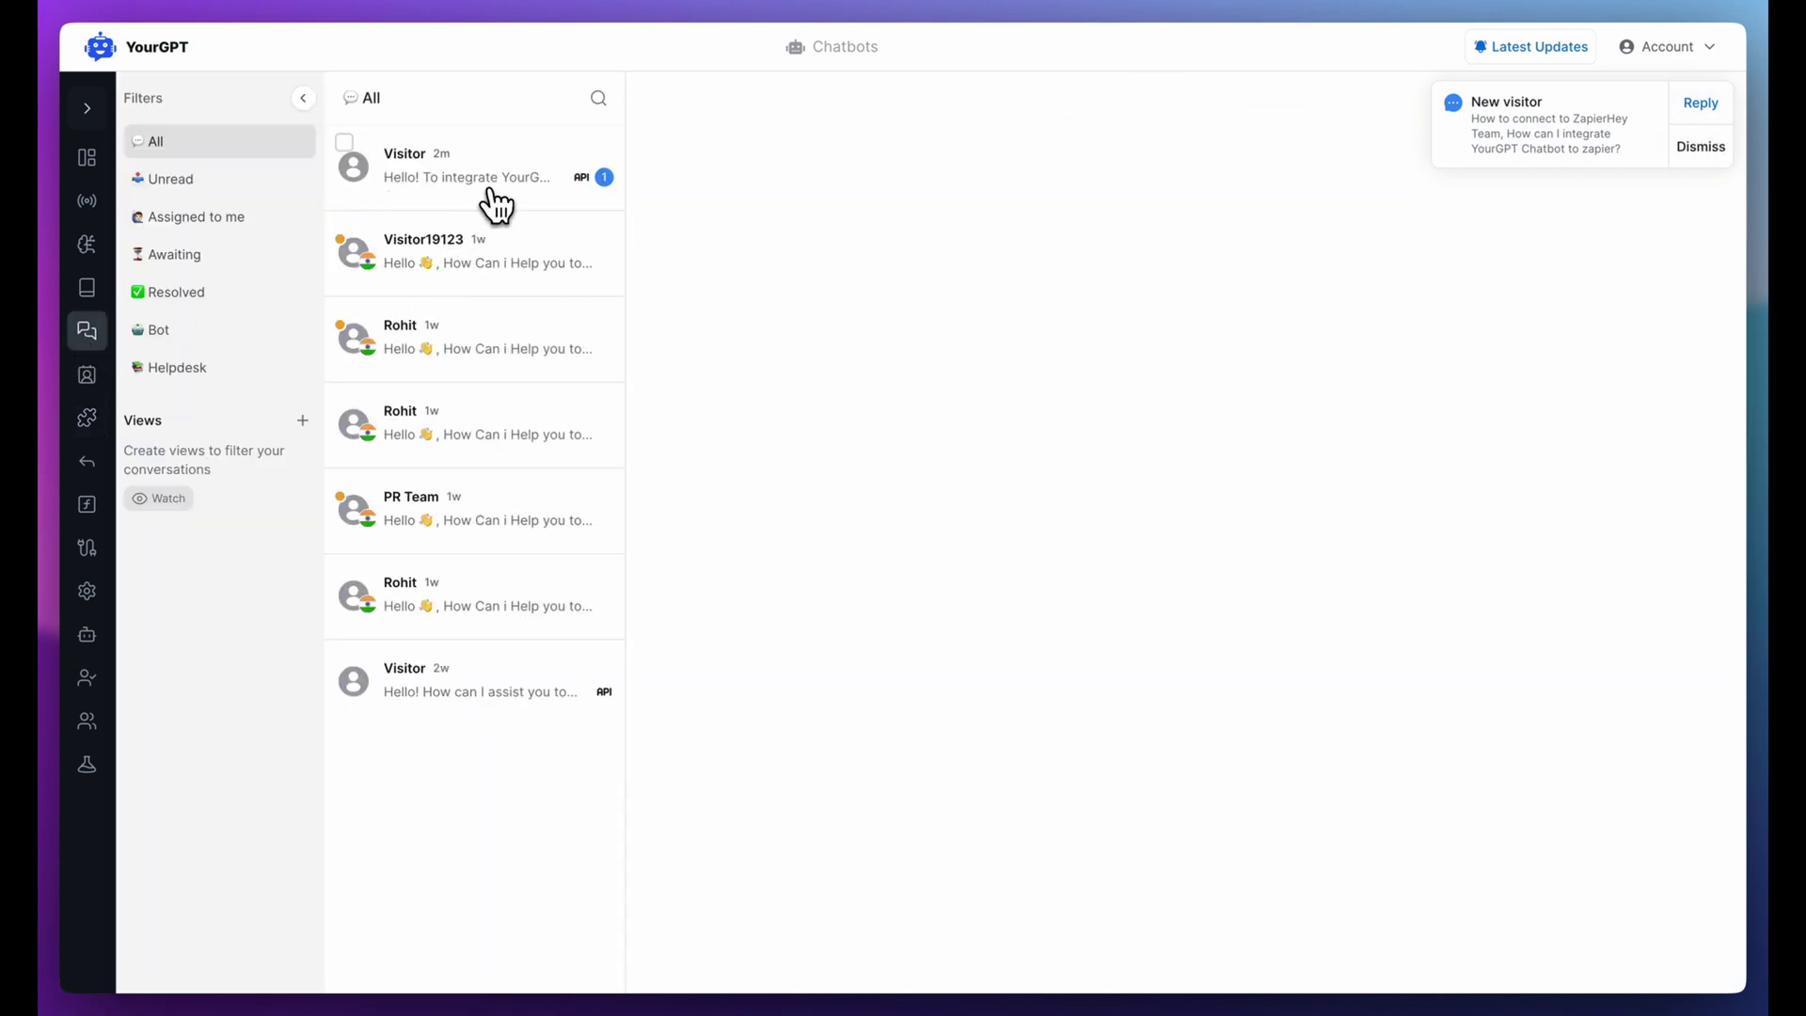
pyautogui.click(496, 205)
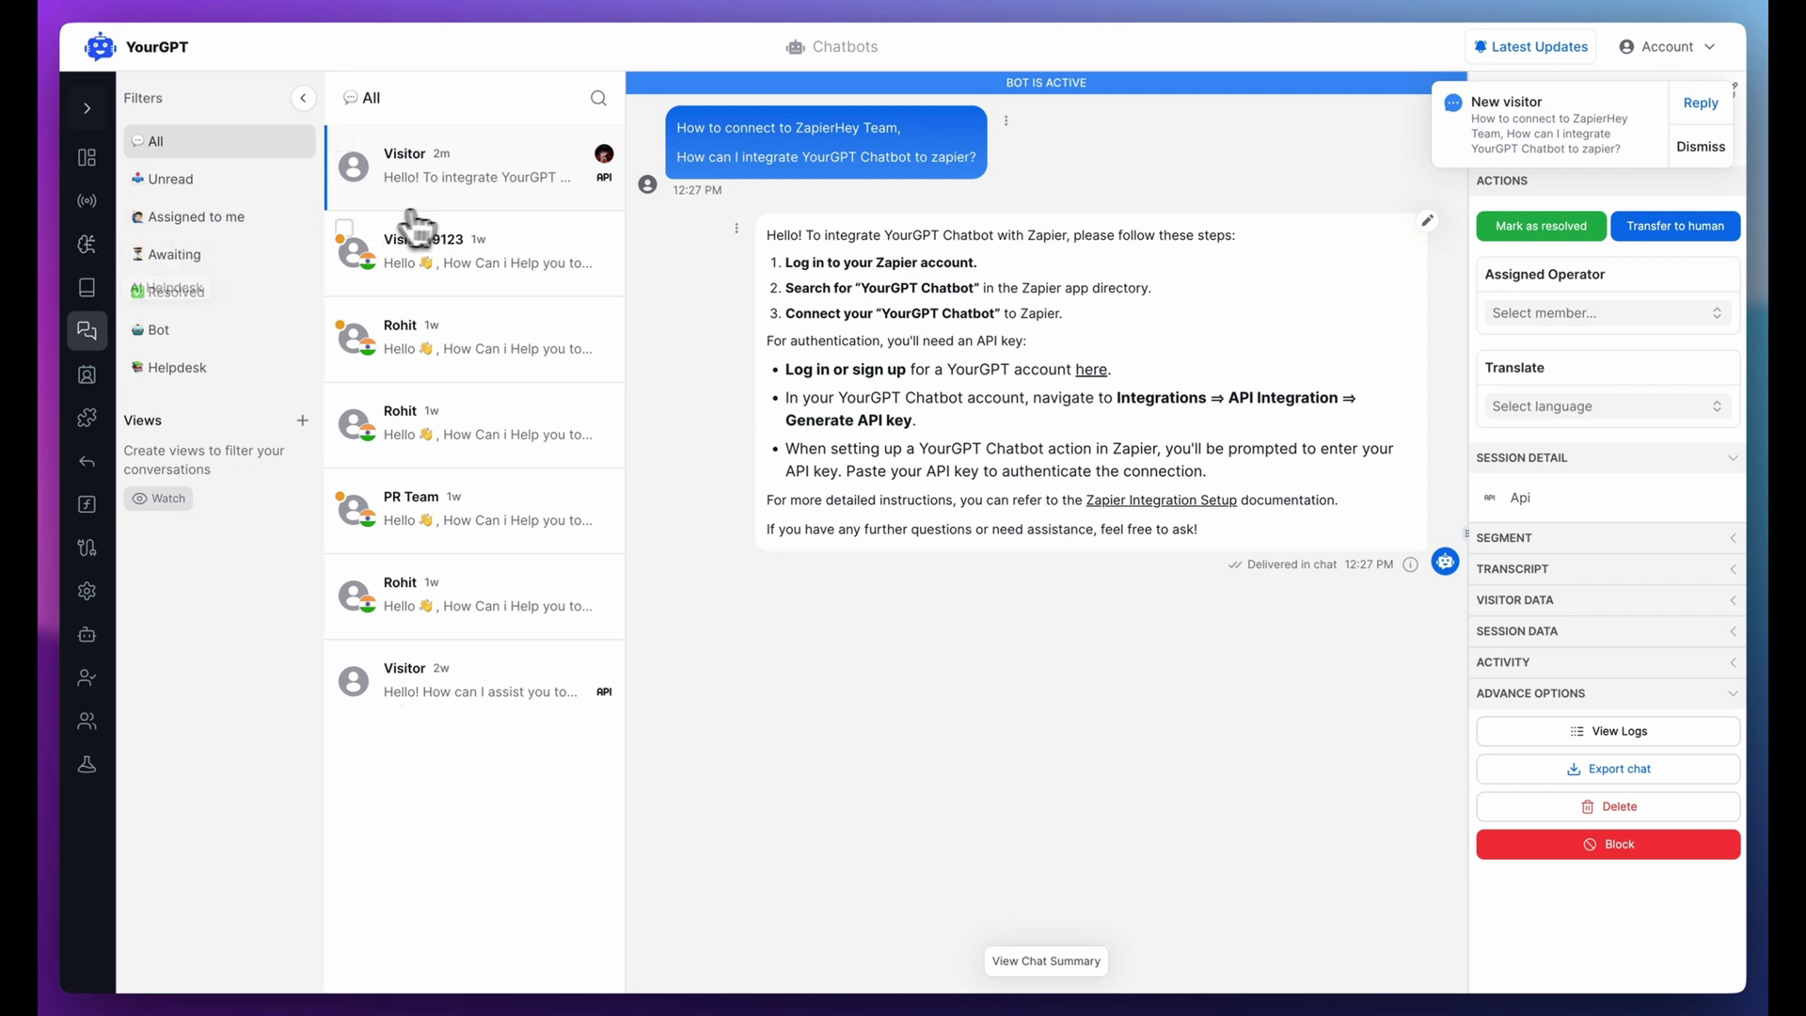
pyautogui.click(1503, 4)
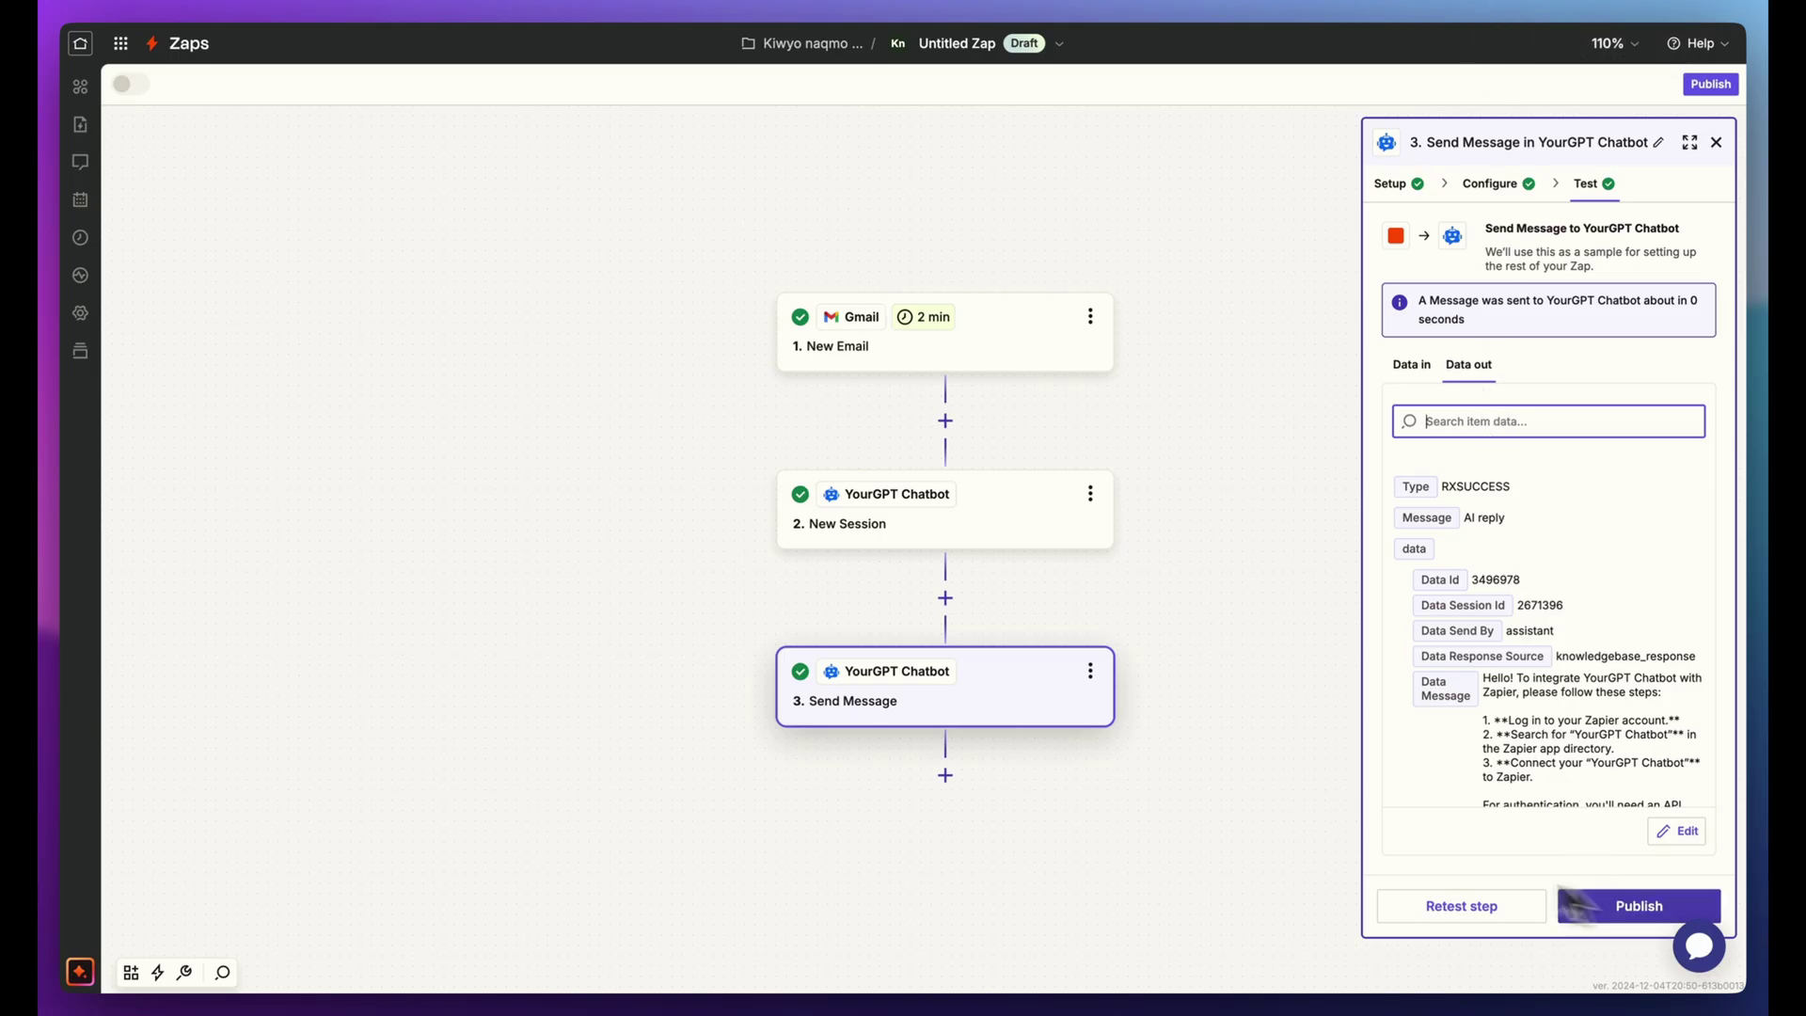
# Add a fourth step using Gmail's Create Draft Reply action and continue to its configuration
pyautogui.click(948, 777)
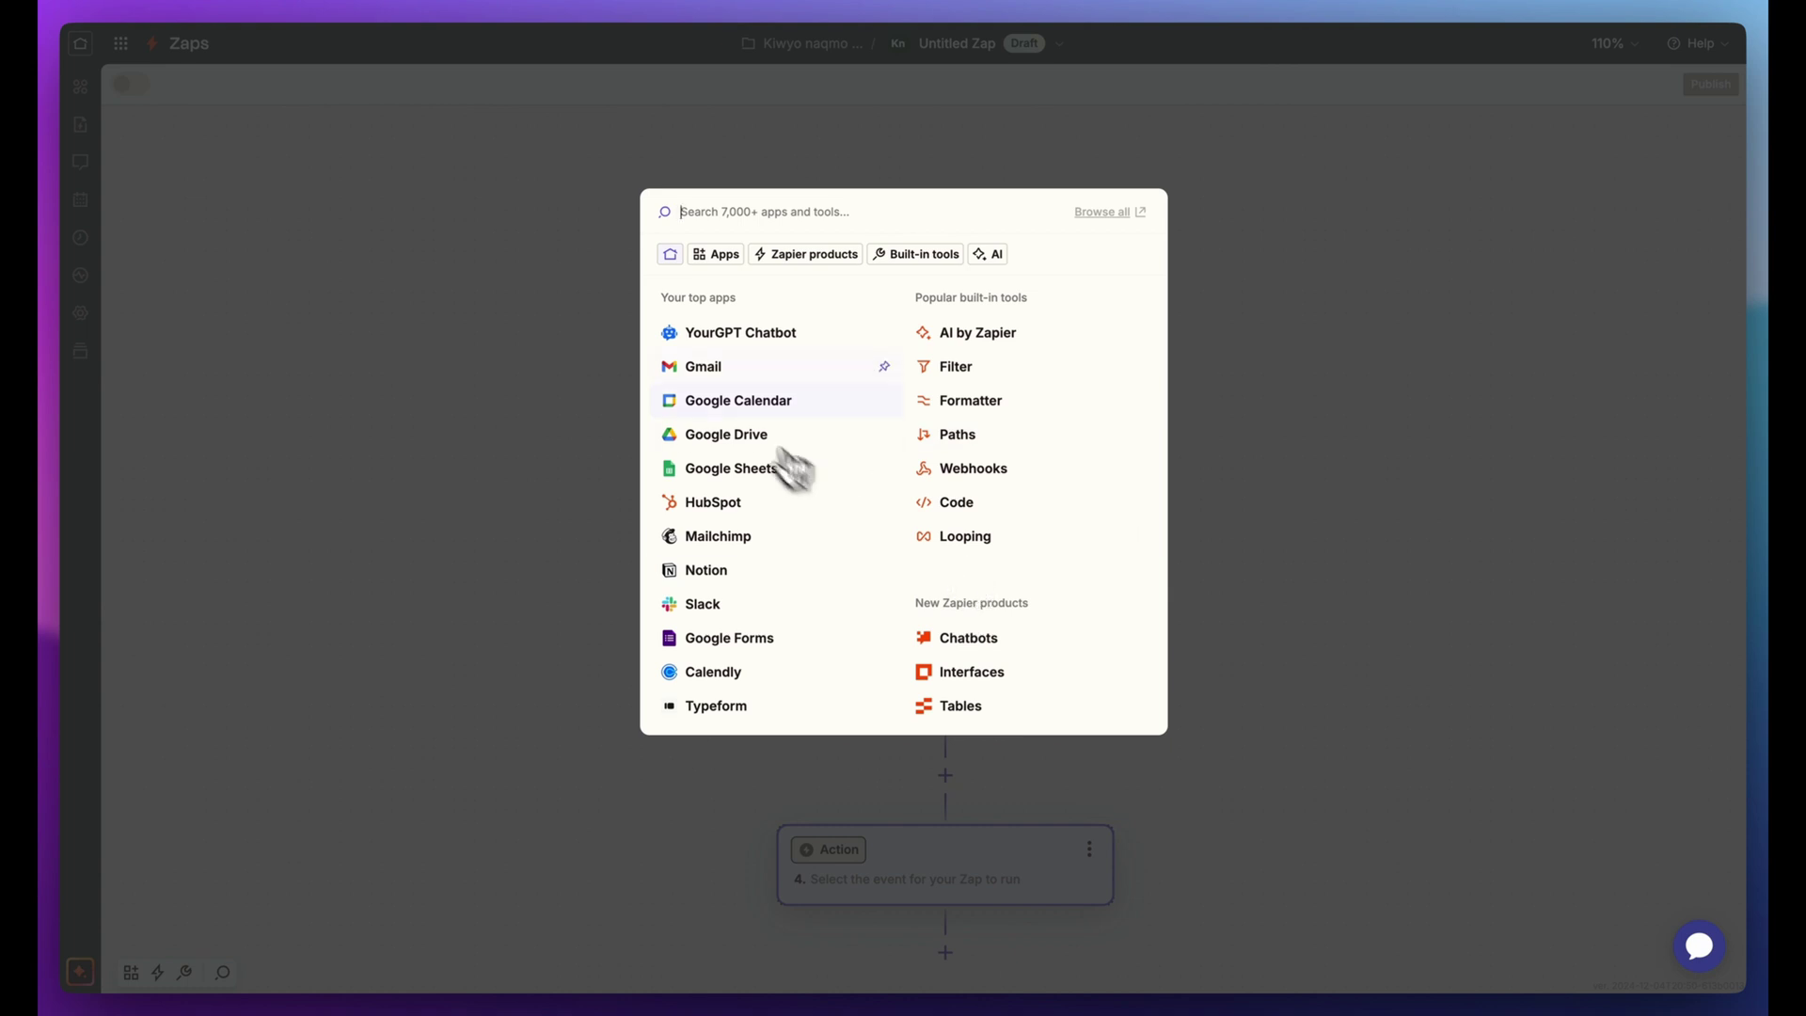
pyautogui.click(707, 371)
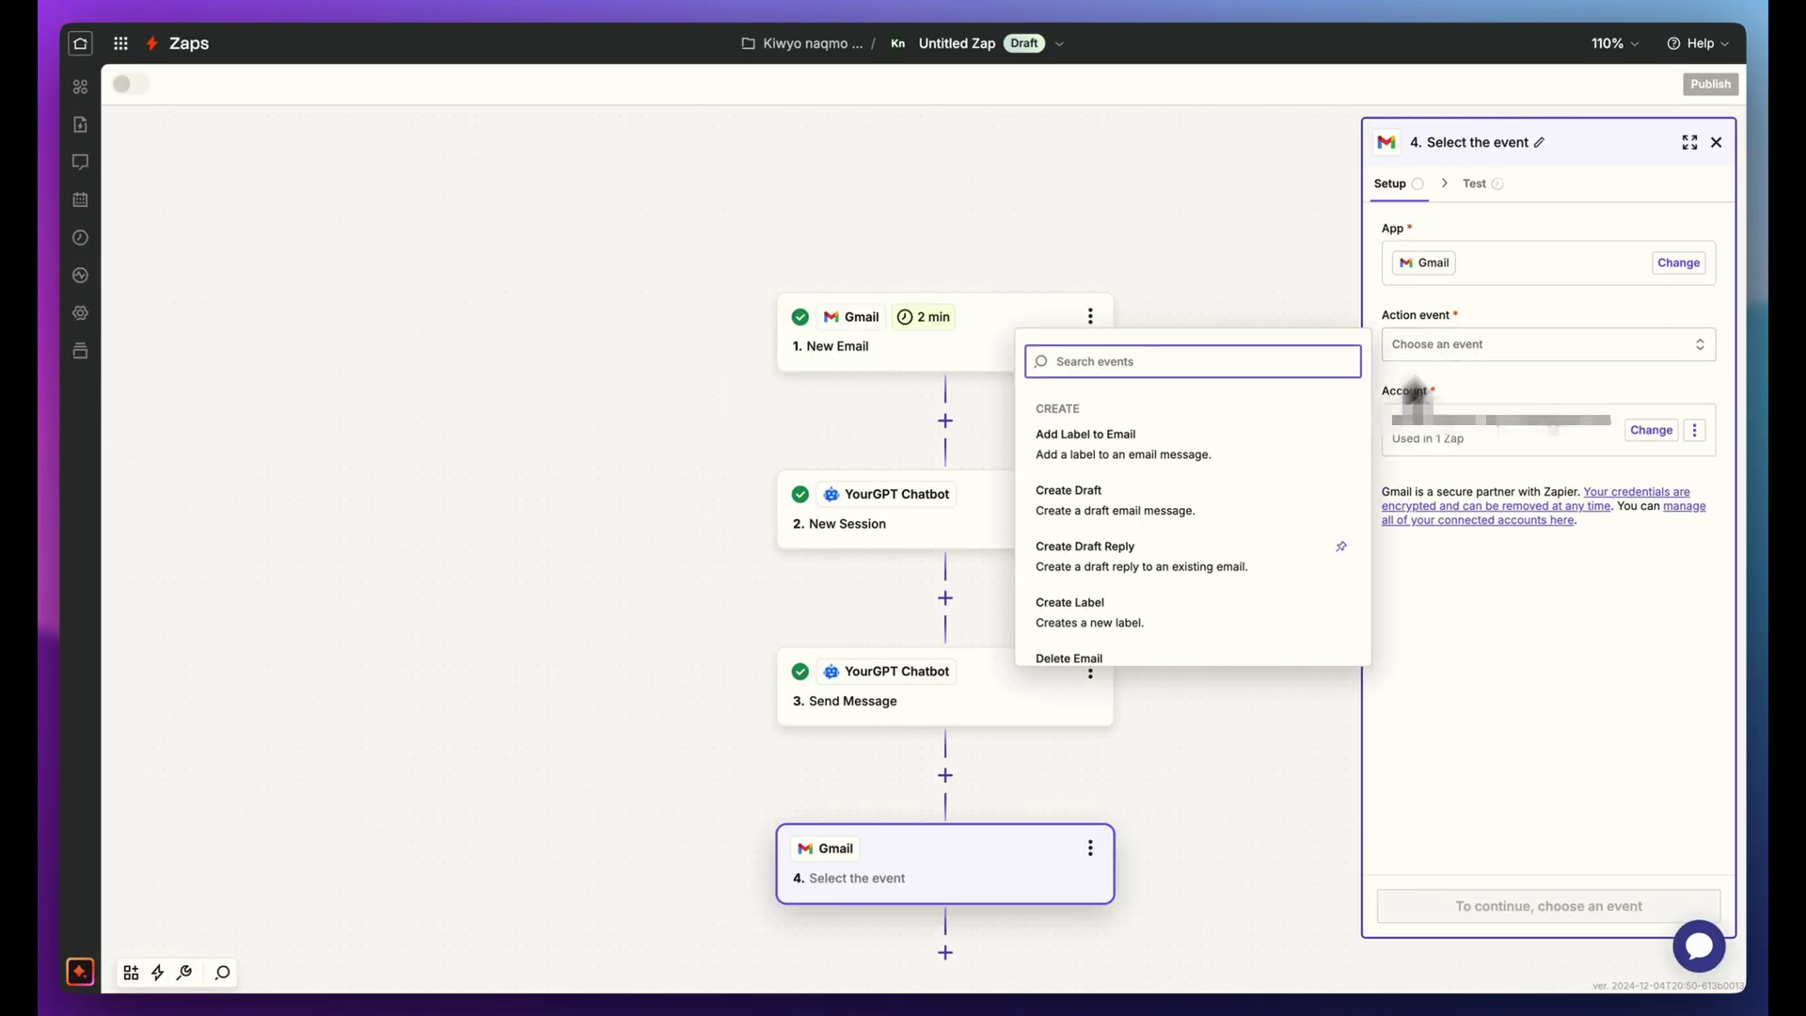
pyautogui.click(1181, 576)
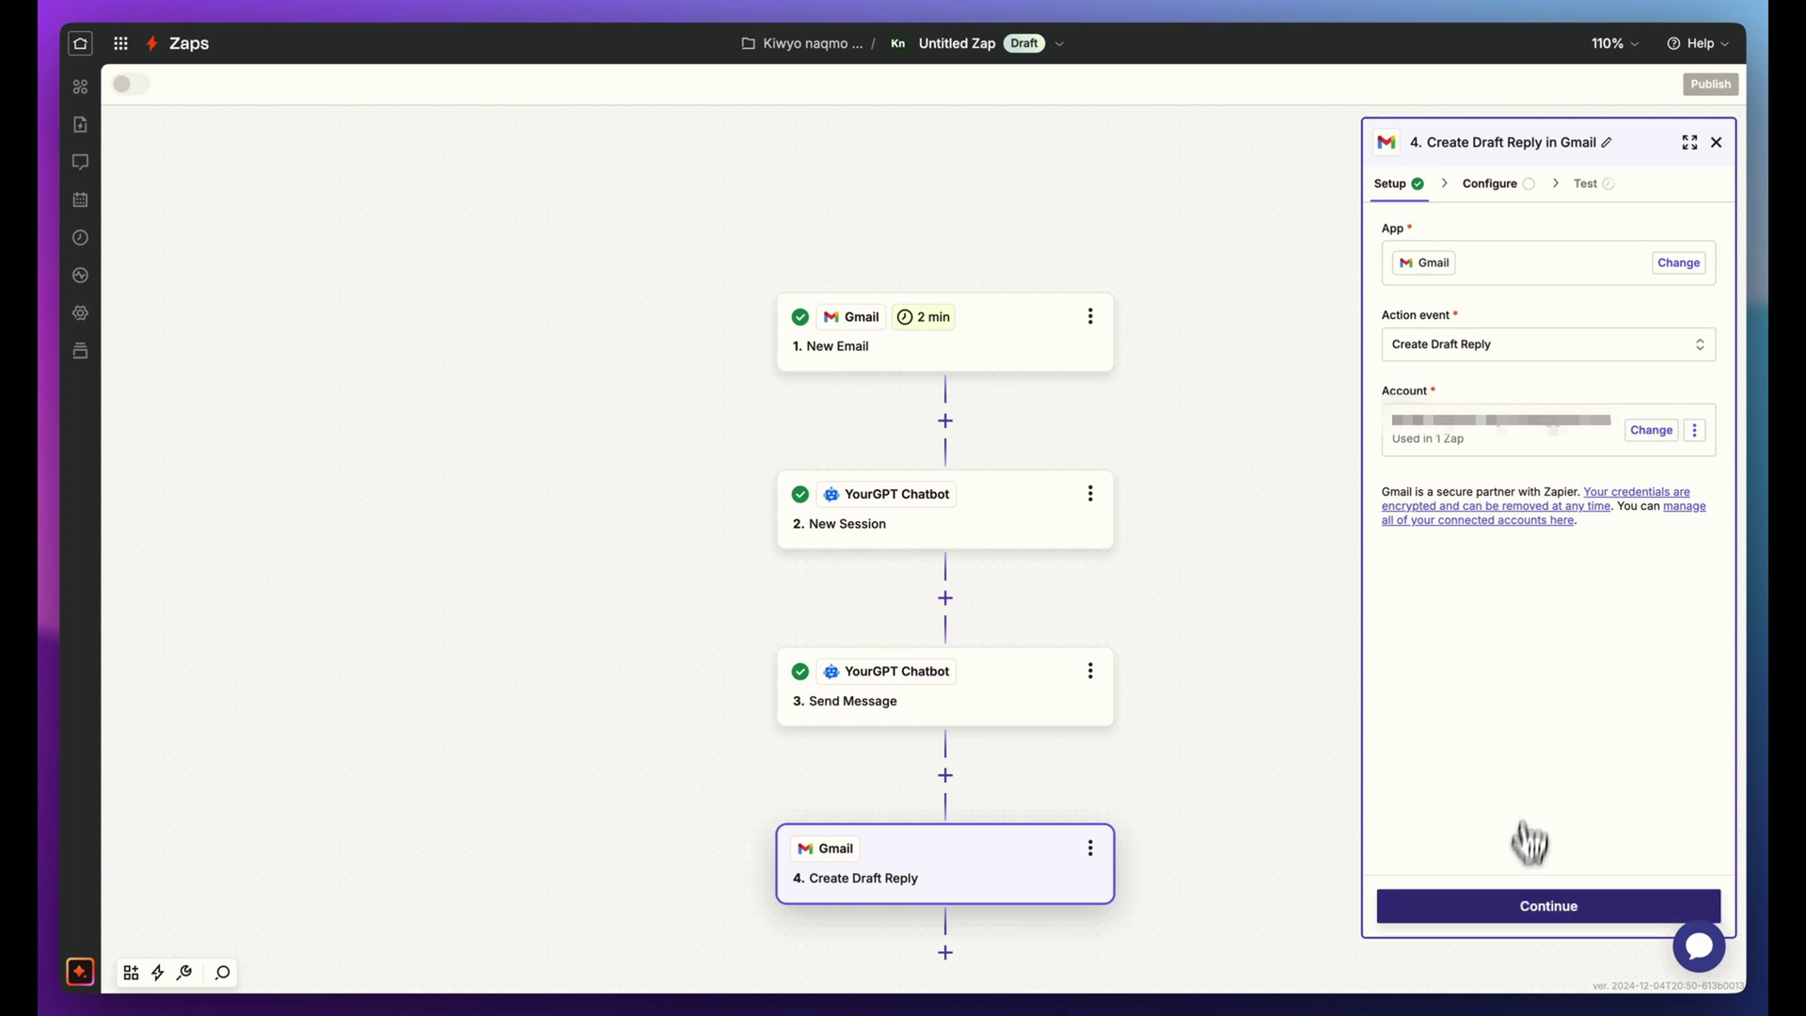
pyautogui.click(1516, 906)
# Add a Gmail Find Email step before the draft, searching by 1. New Email's To Emails, and test it
pyautogui.click(1454, 376)
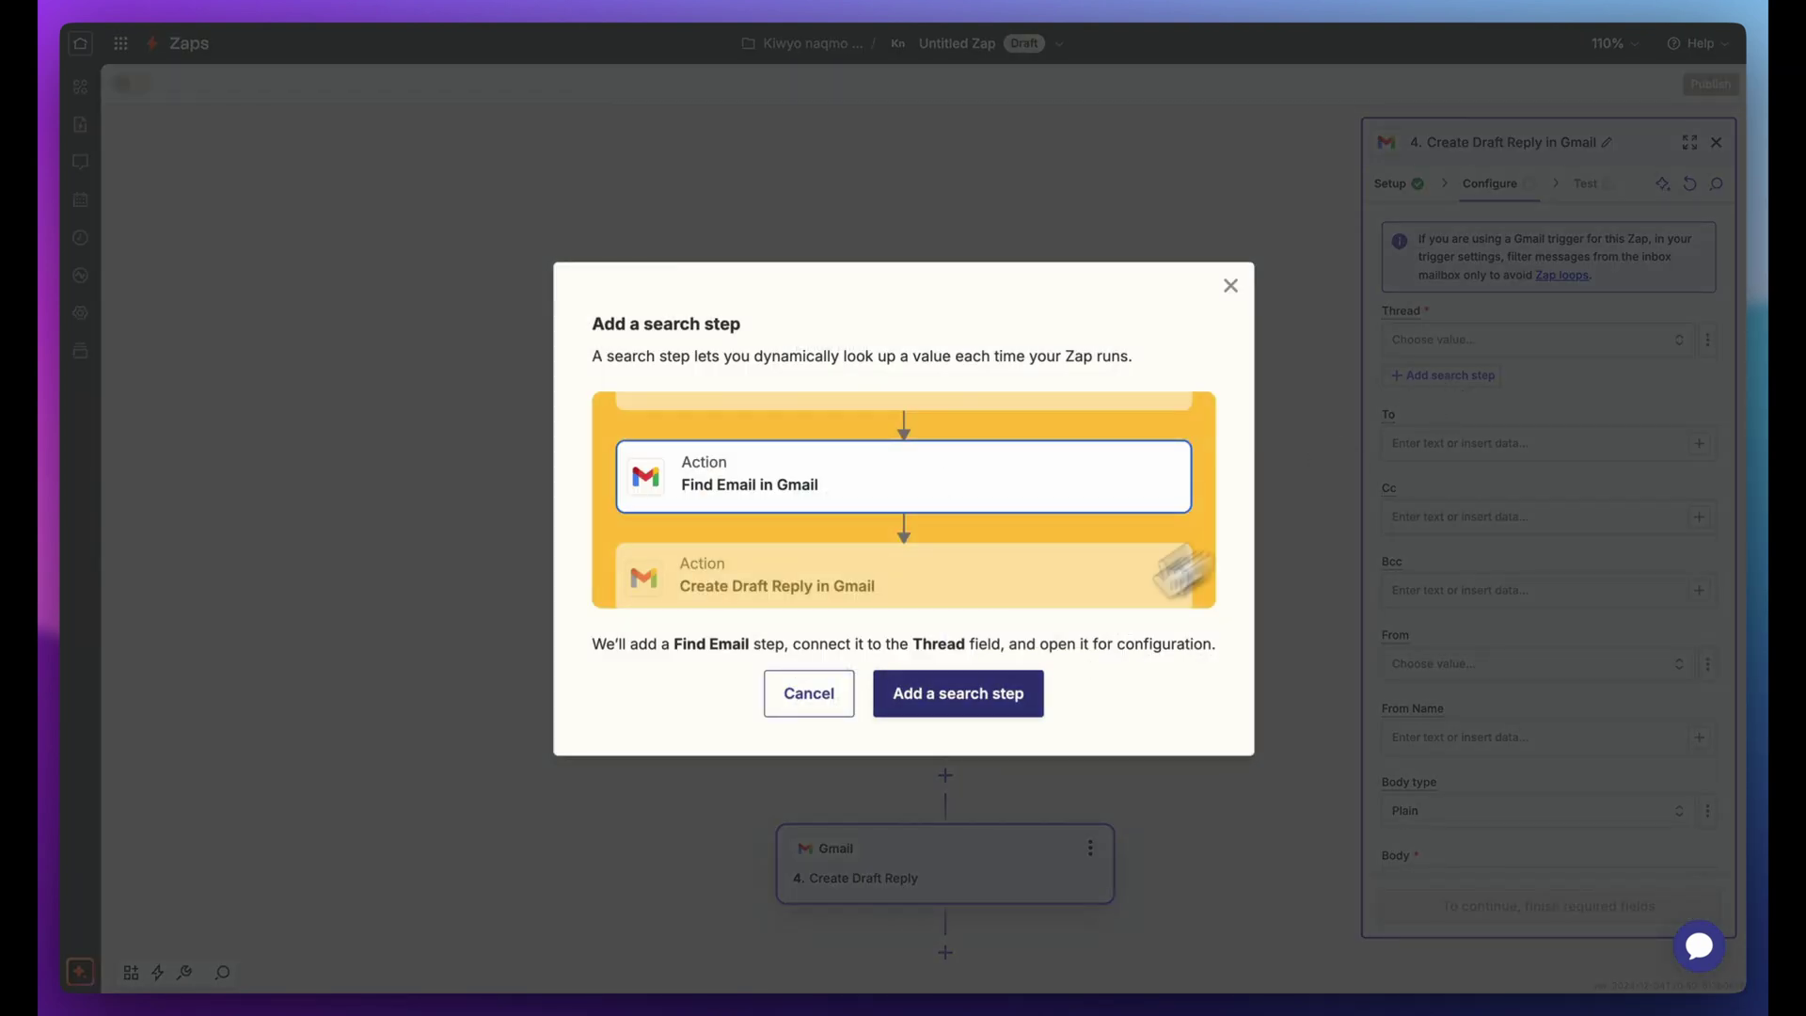
pyautogui.click(956, 706)
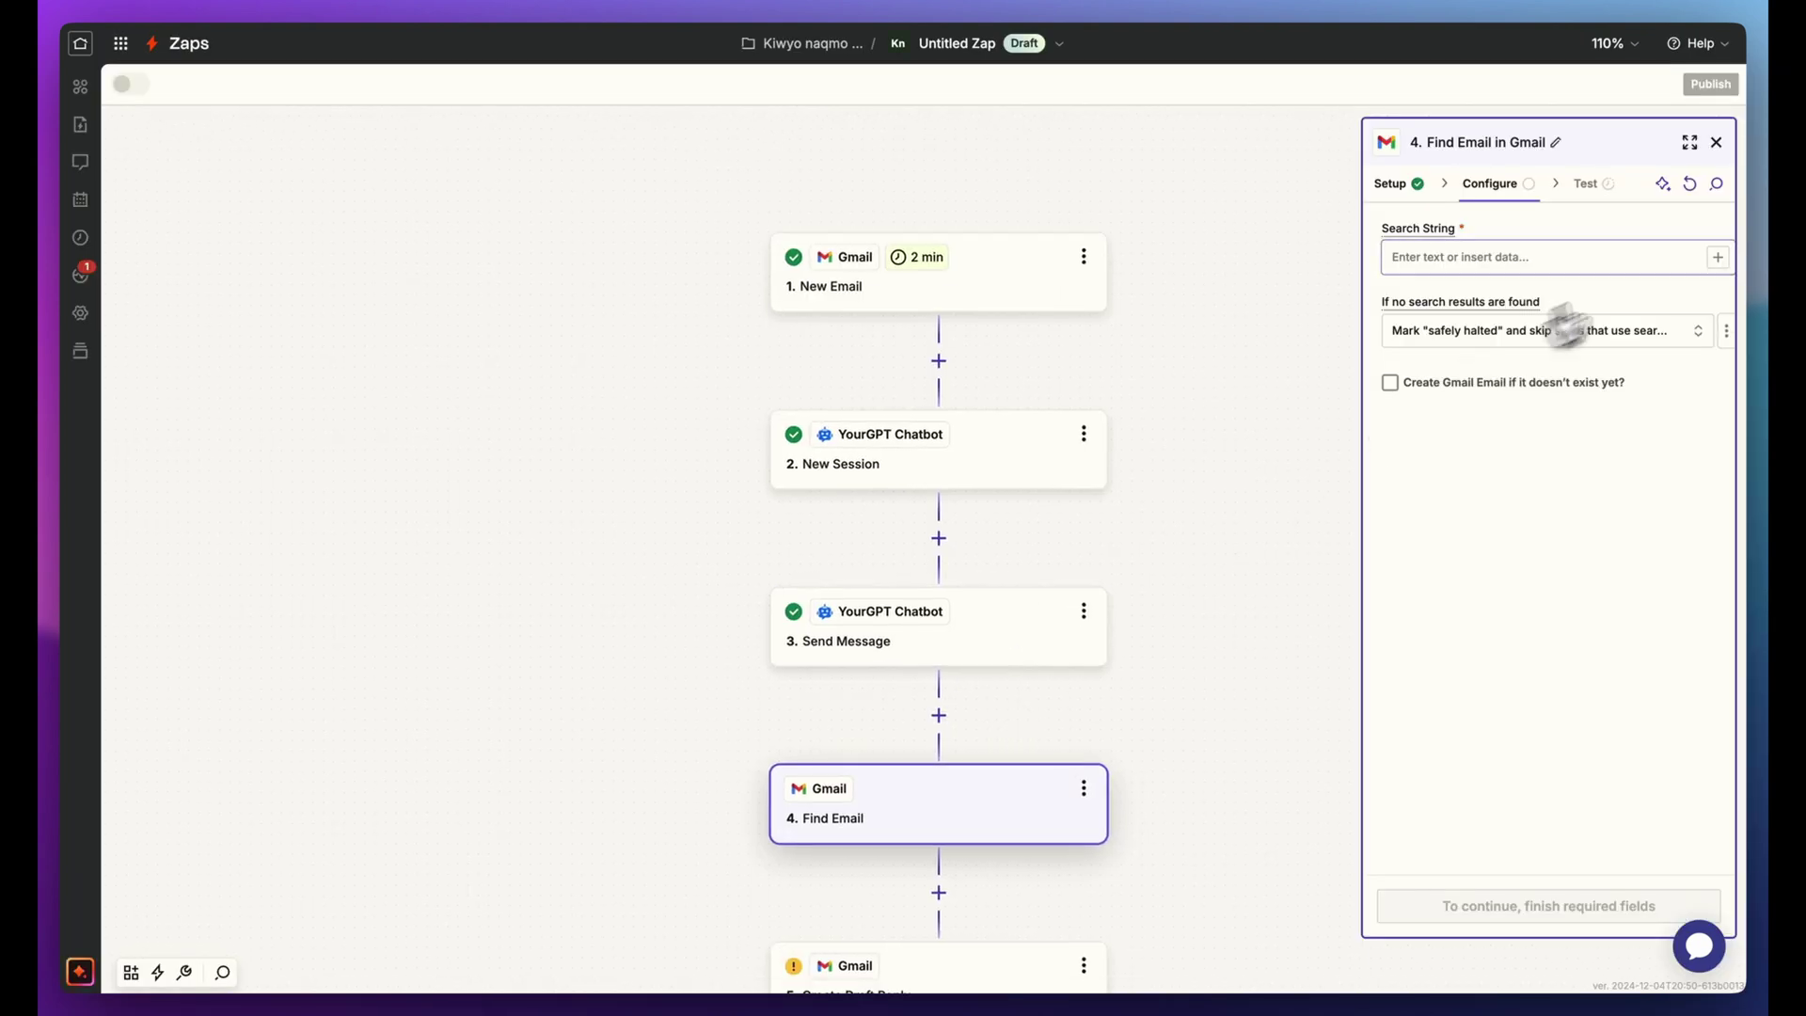
pyautogui.click(1717, 258)
pyautogui.click(1141, 410)
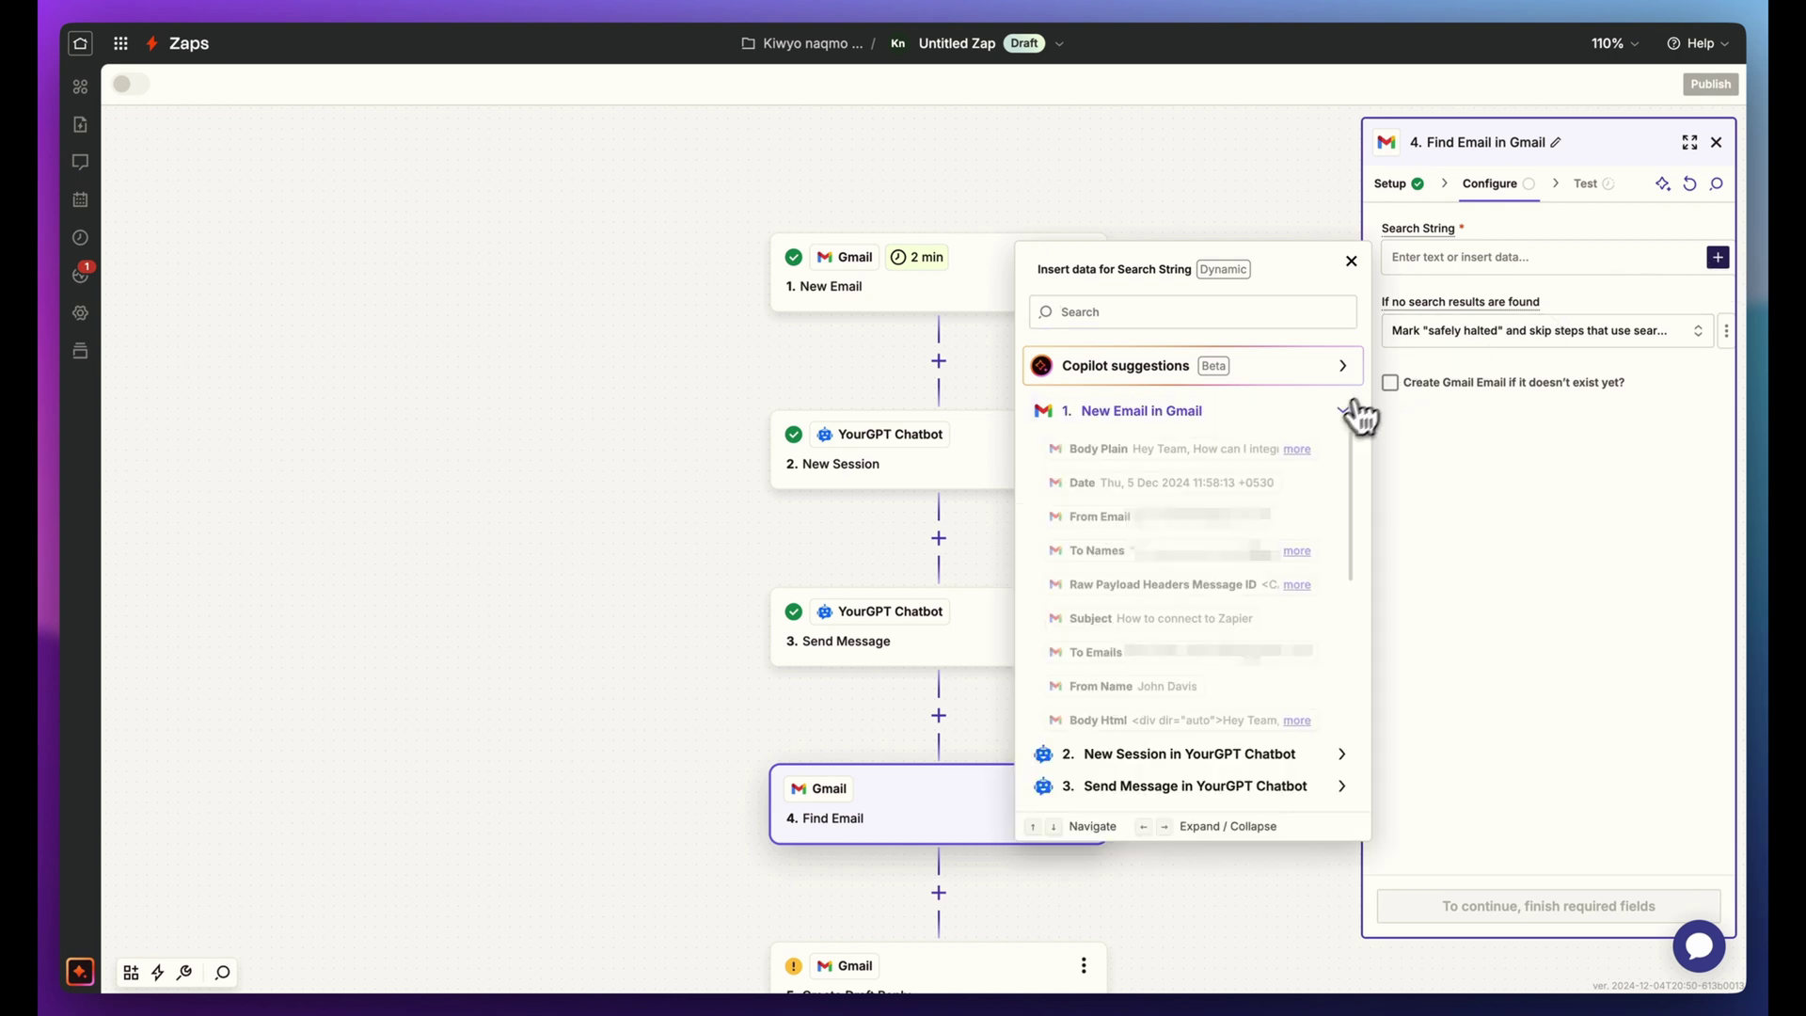
pyautogui.click(1289, 642)
pyautogui.click(1539, 906)
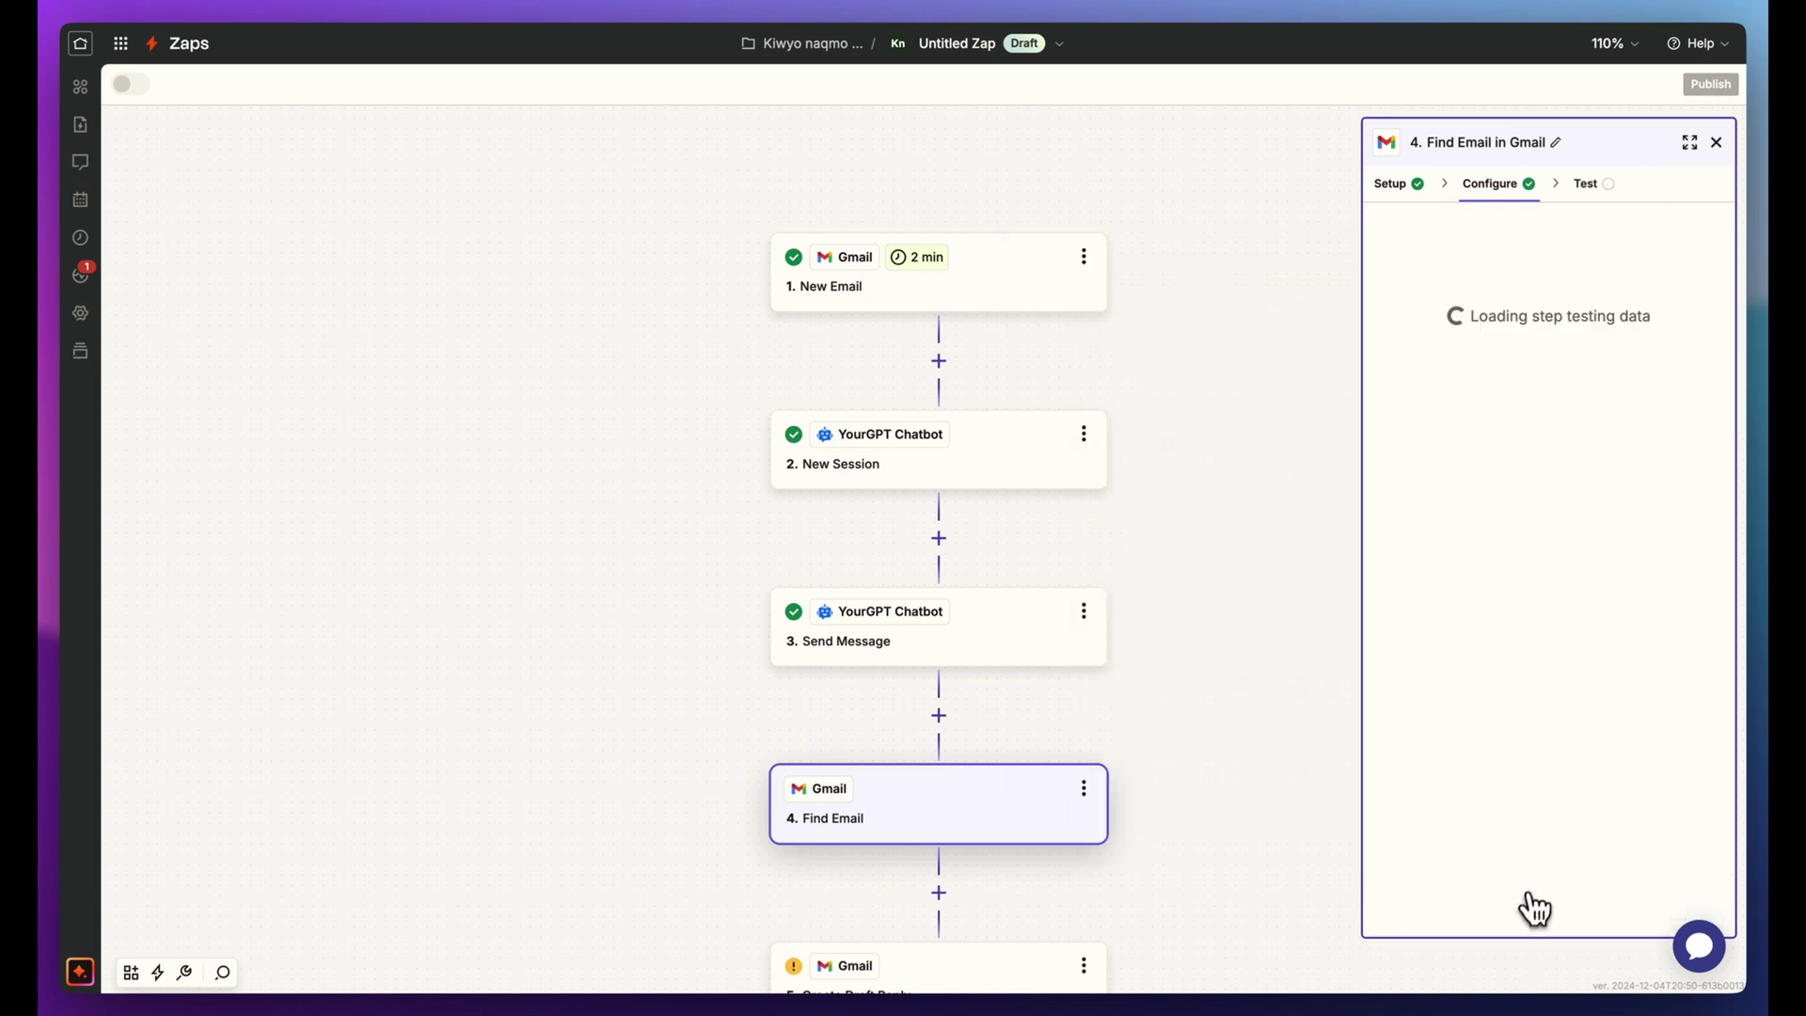
pyautogui.click(1637, 908)
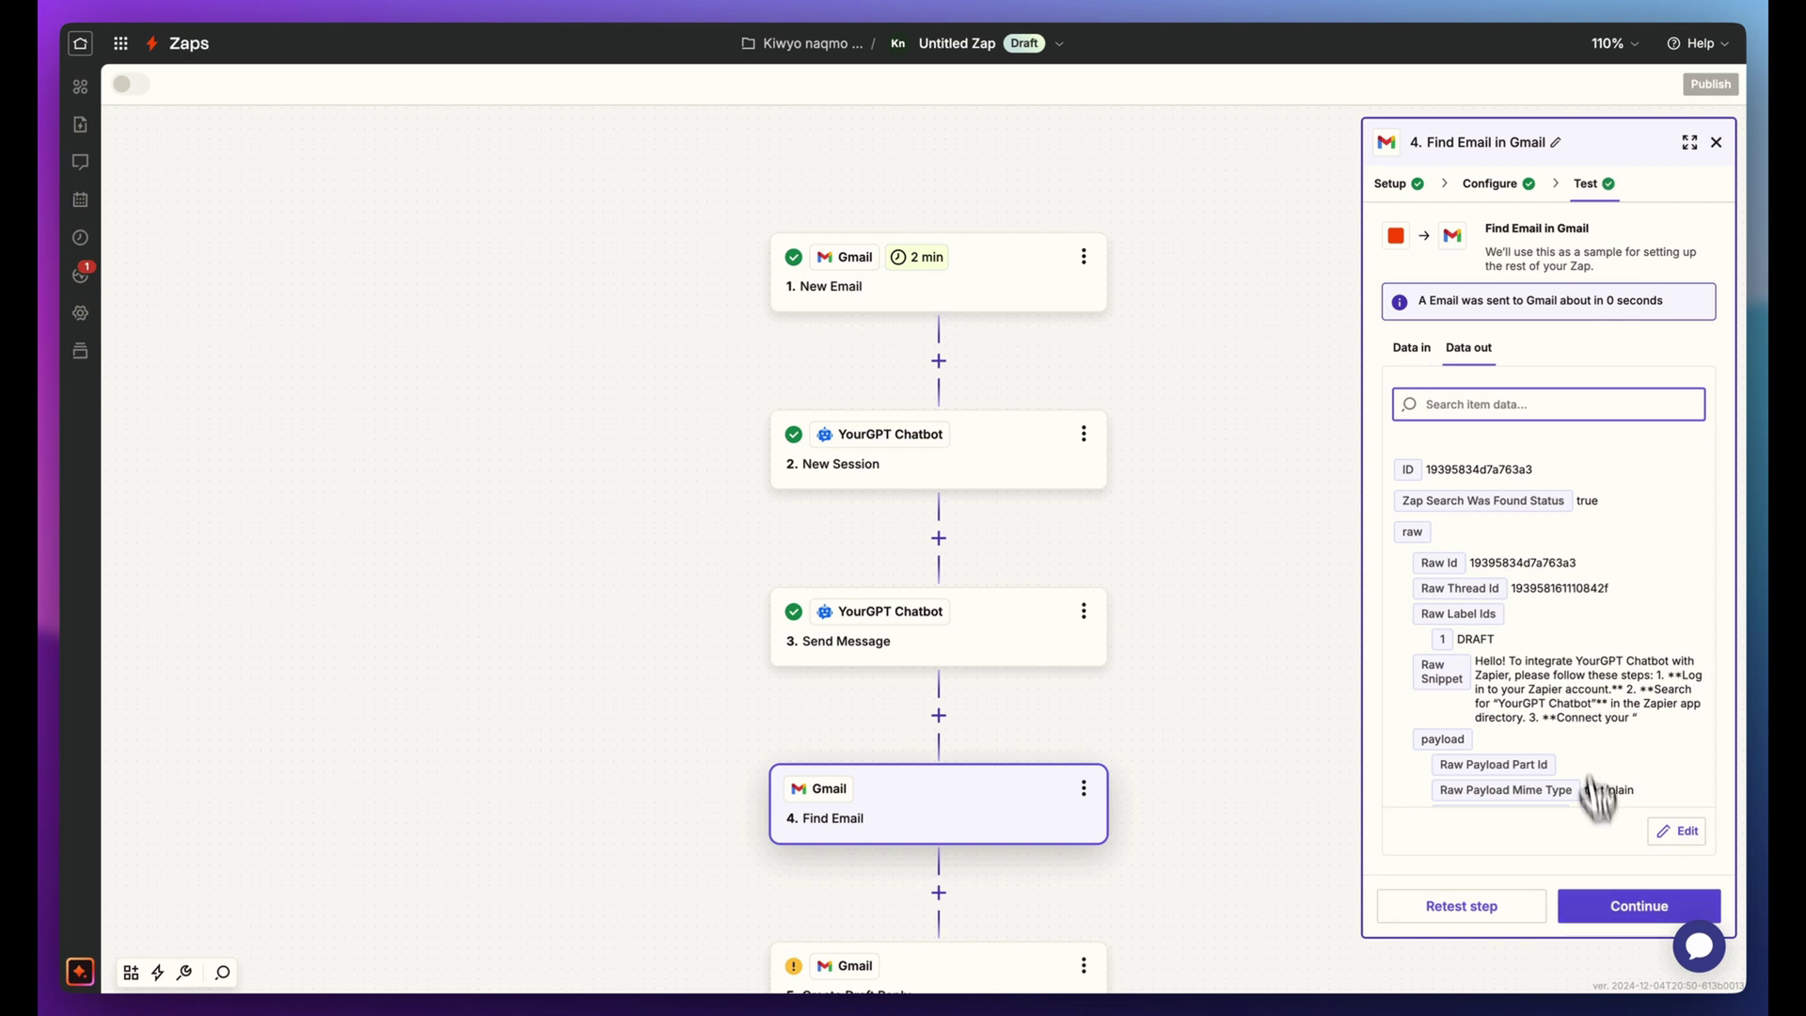
# Set the draft reply Body to 3. Send Message > Data Message and test it to create a Gmail draft
pyautogui.click(1614, 920)
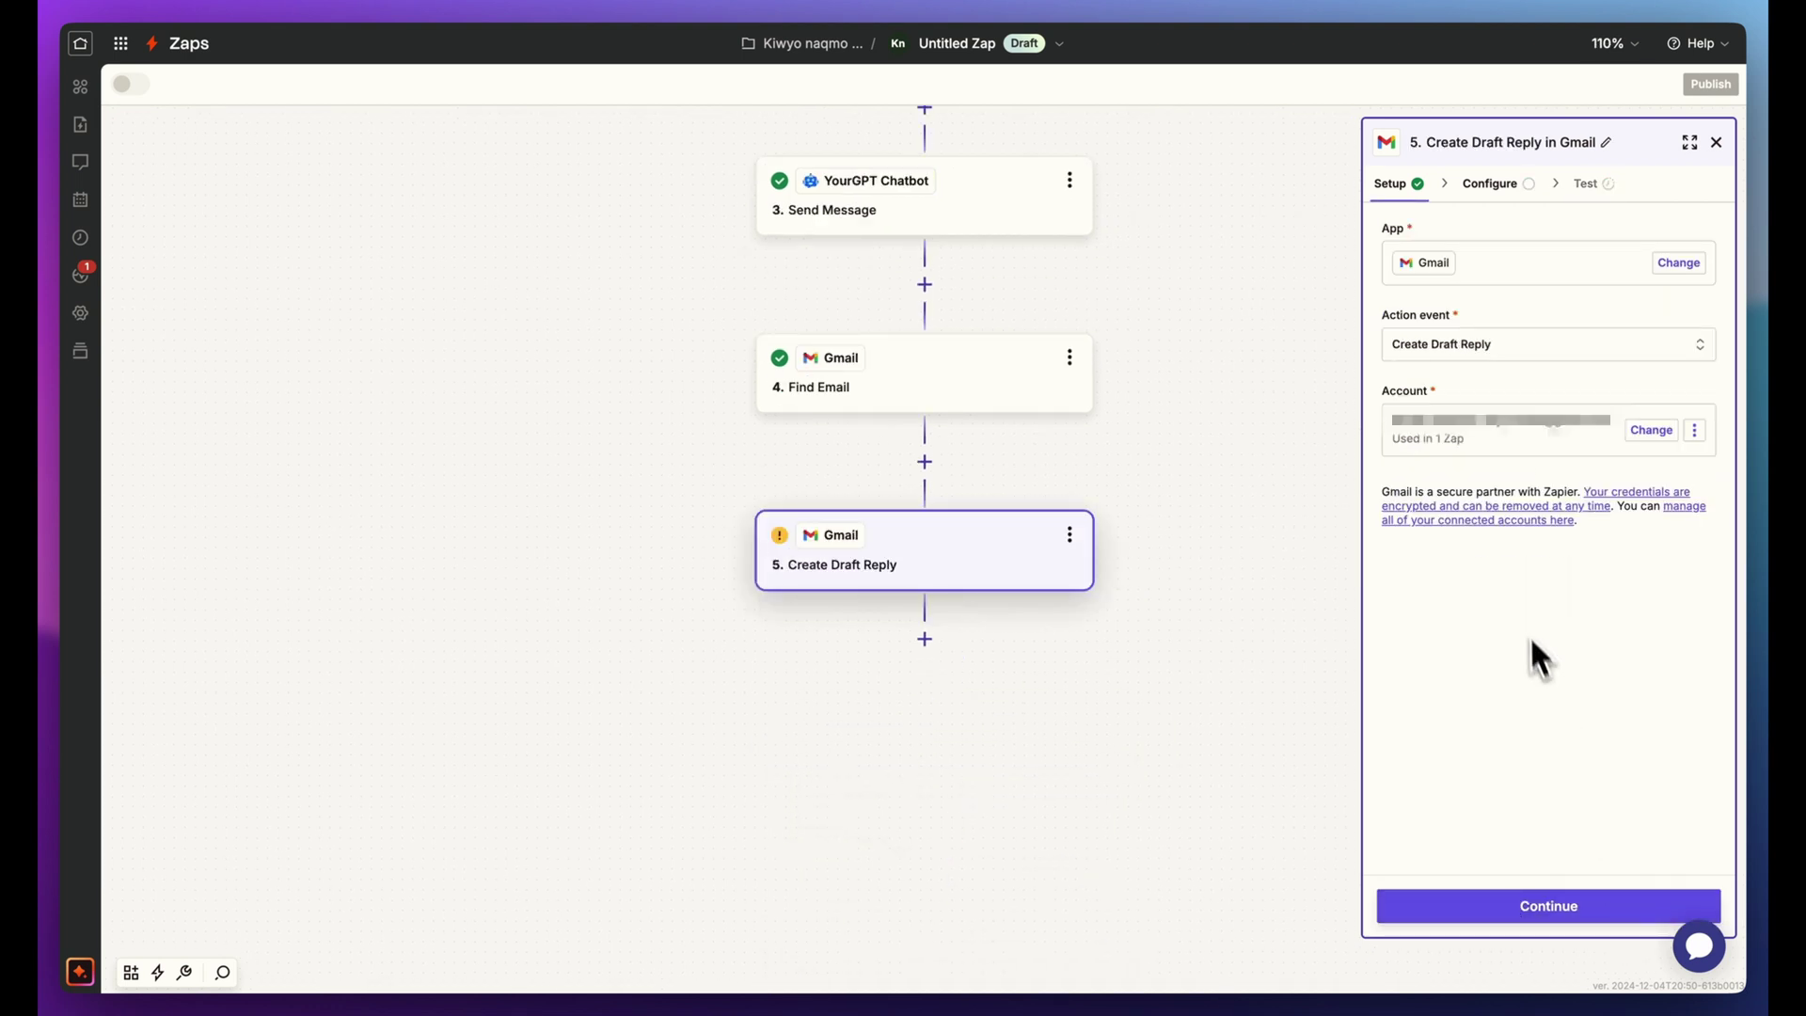
pyautogui.click(1546, 906)
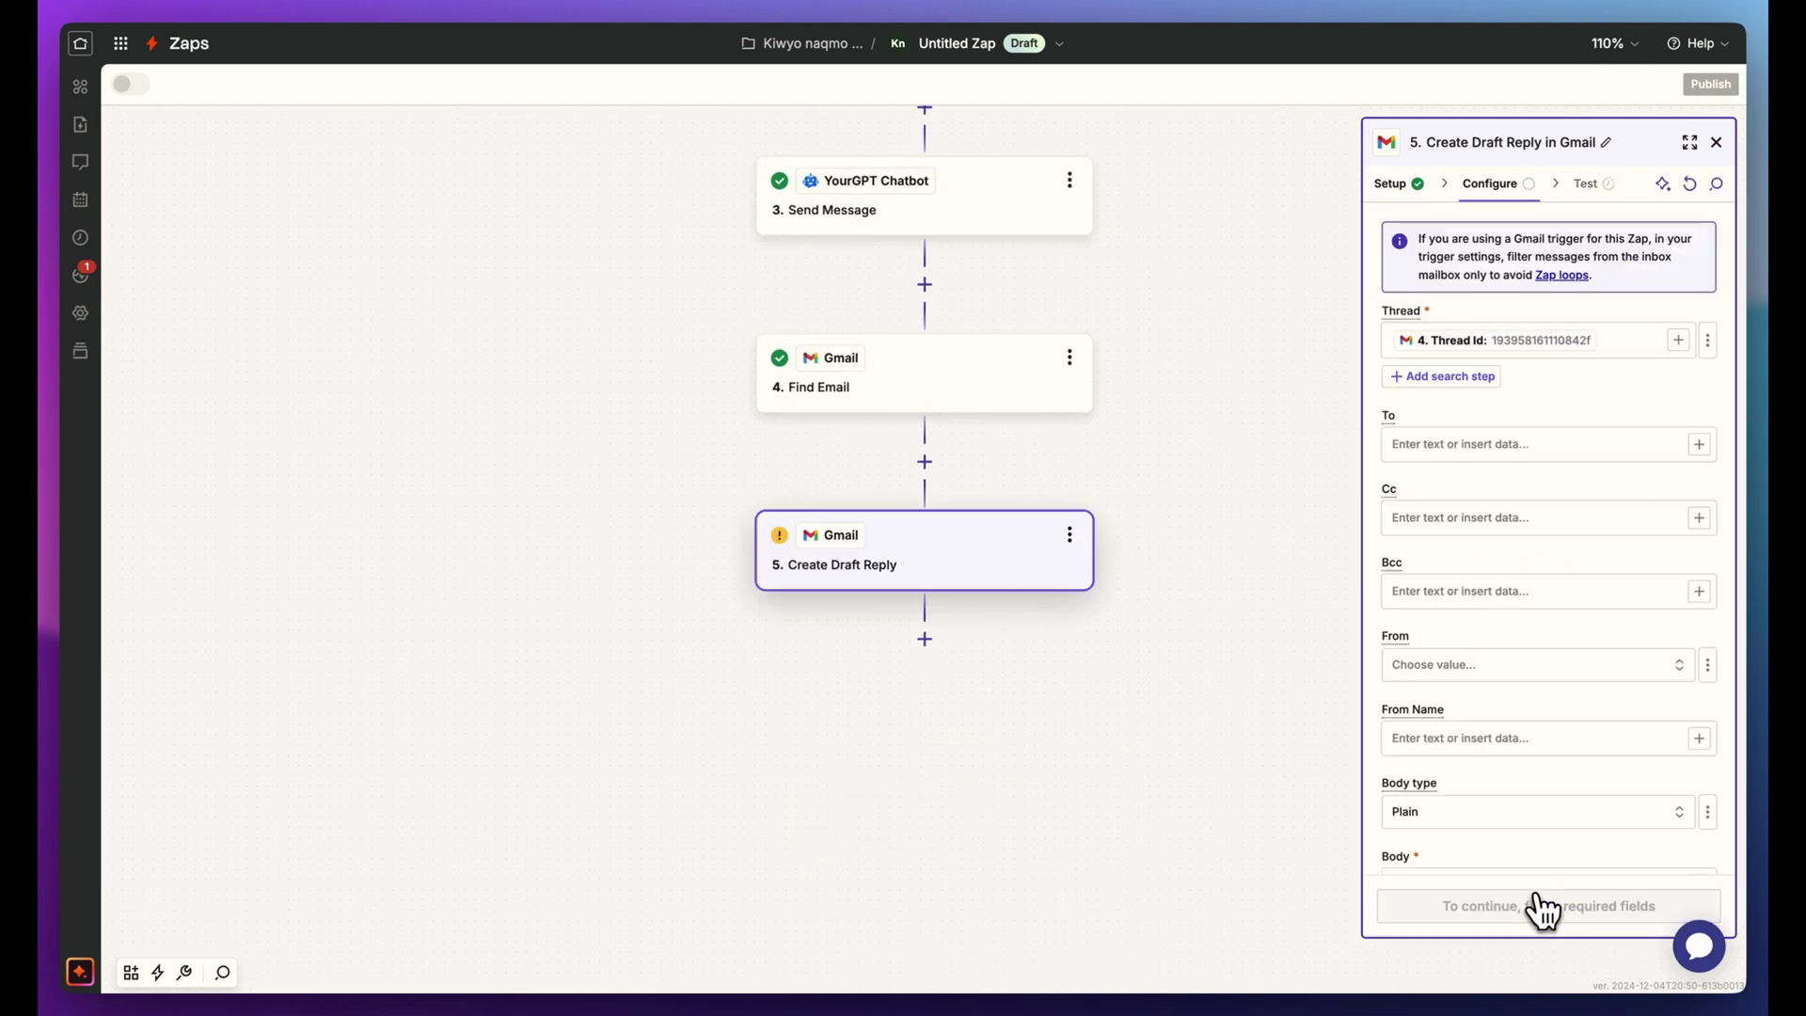
pyautogui.scroll(-5, 1524, 448)
pyautogui.click(1480, 560)
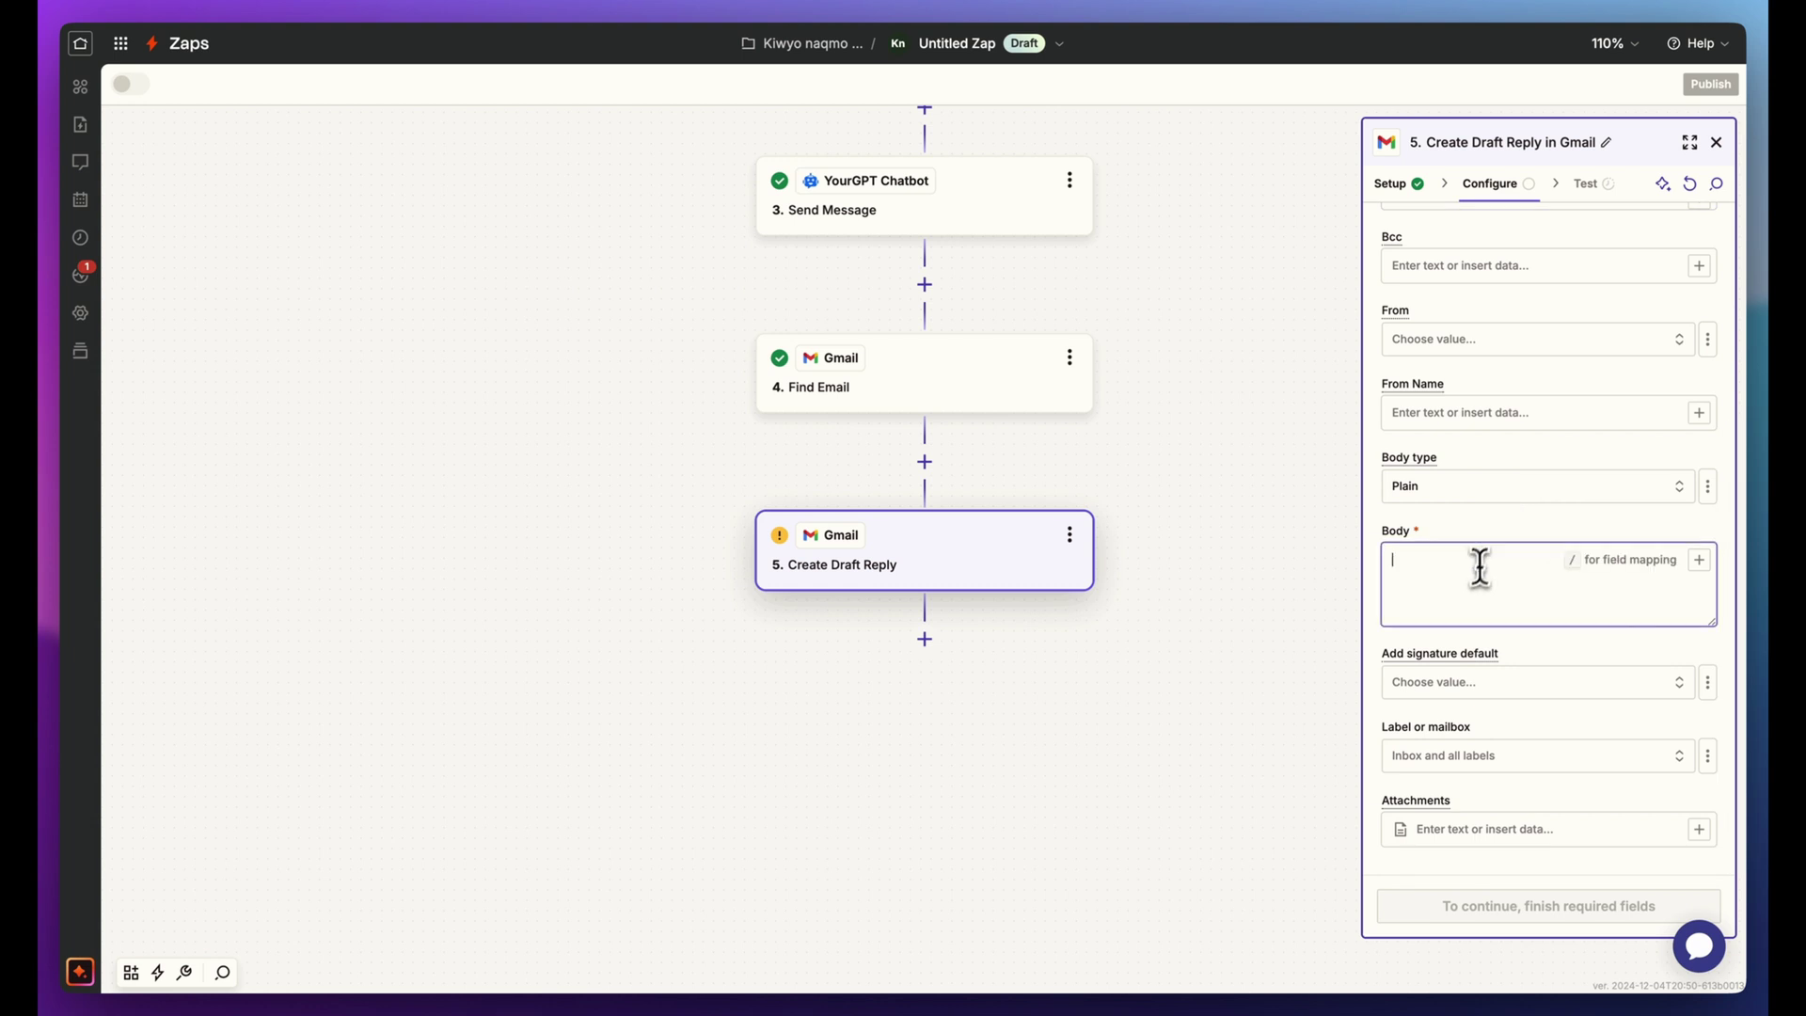
pyautogui.click(1699, 560)
pyautogui.click(1302, 774)
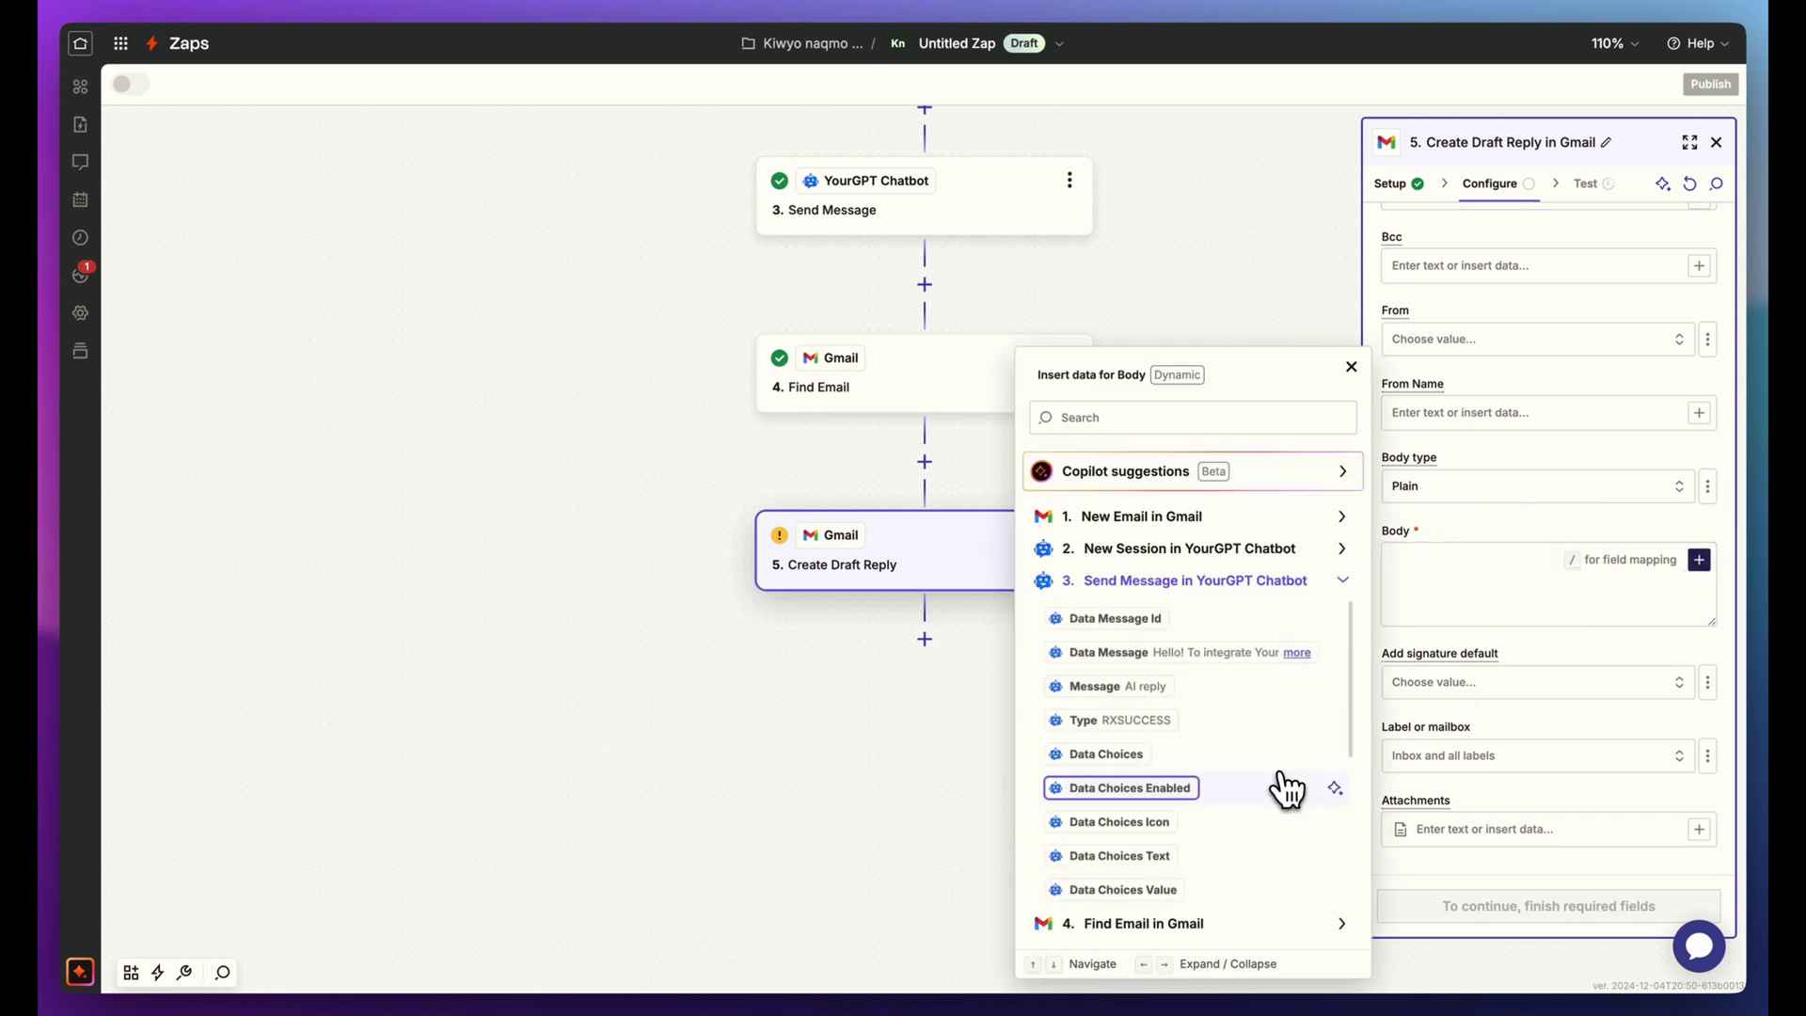
pyautogui.click(1211, 653)
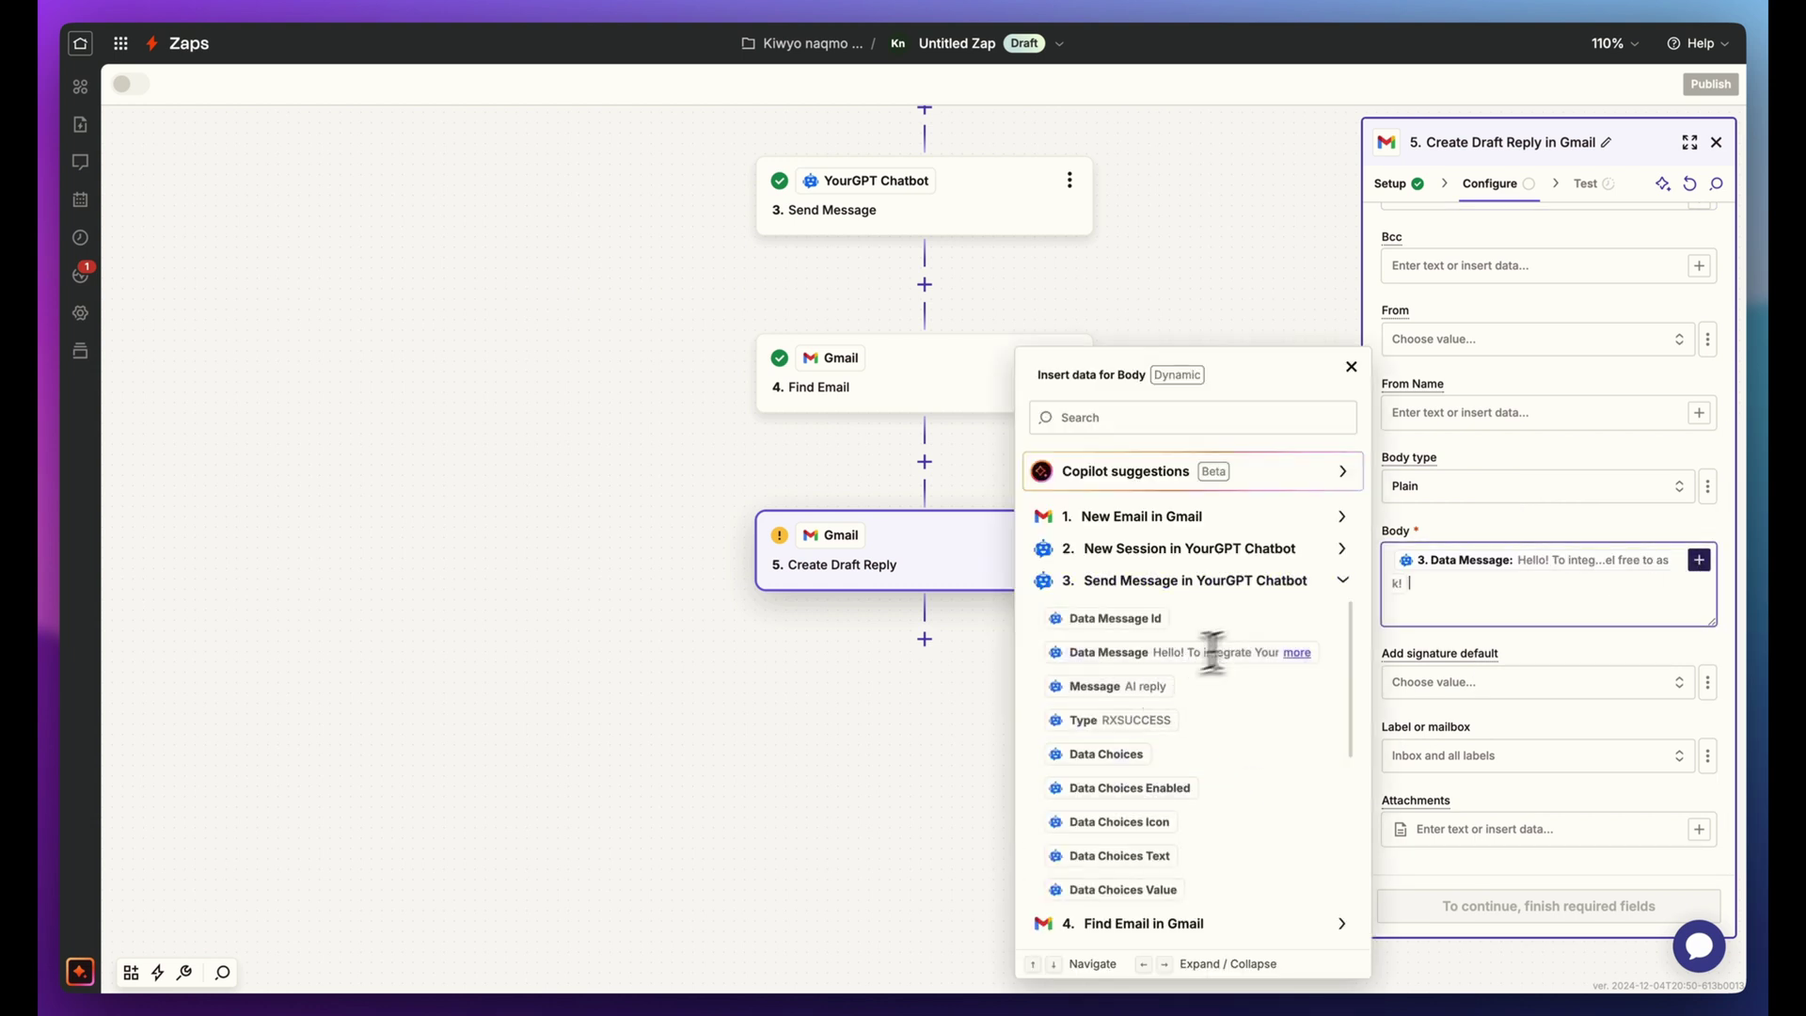
pyautogui.click(1557, 672)
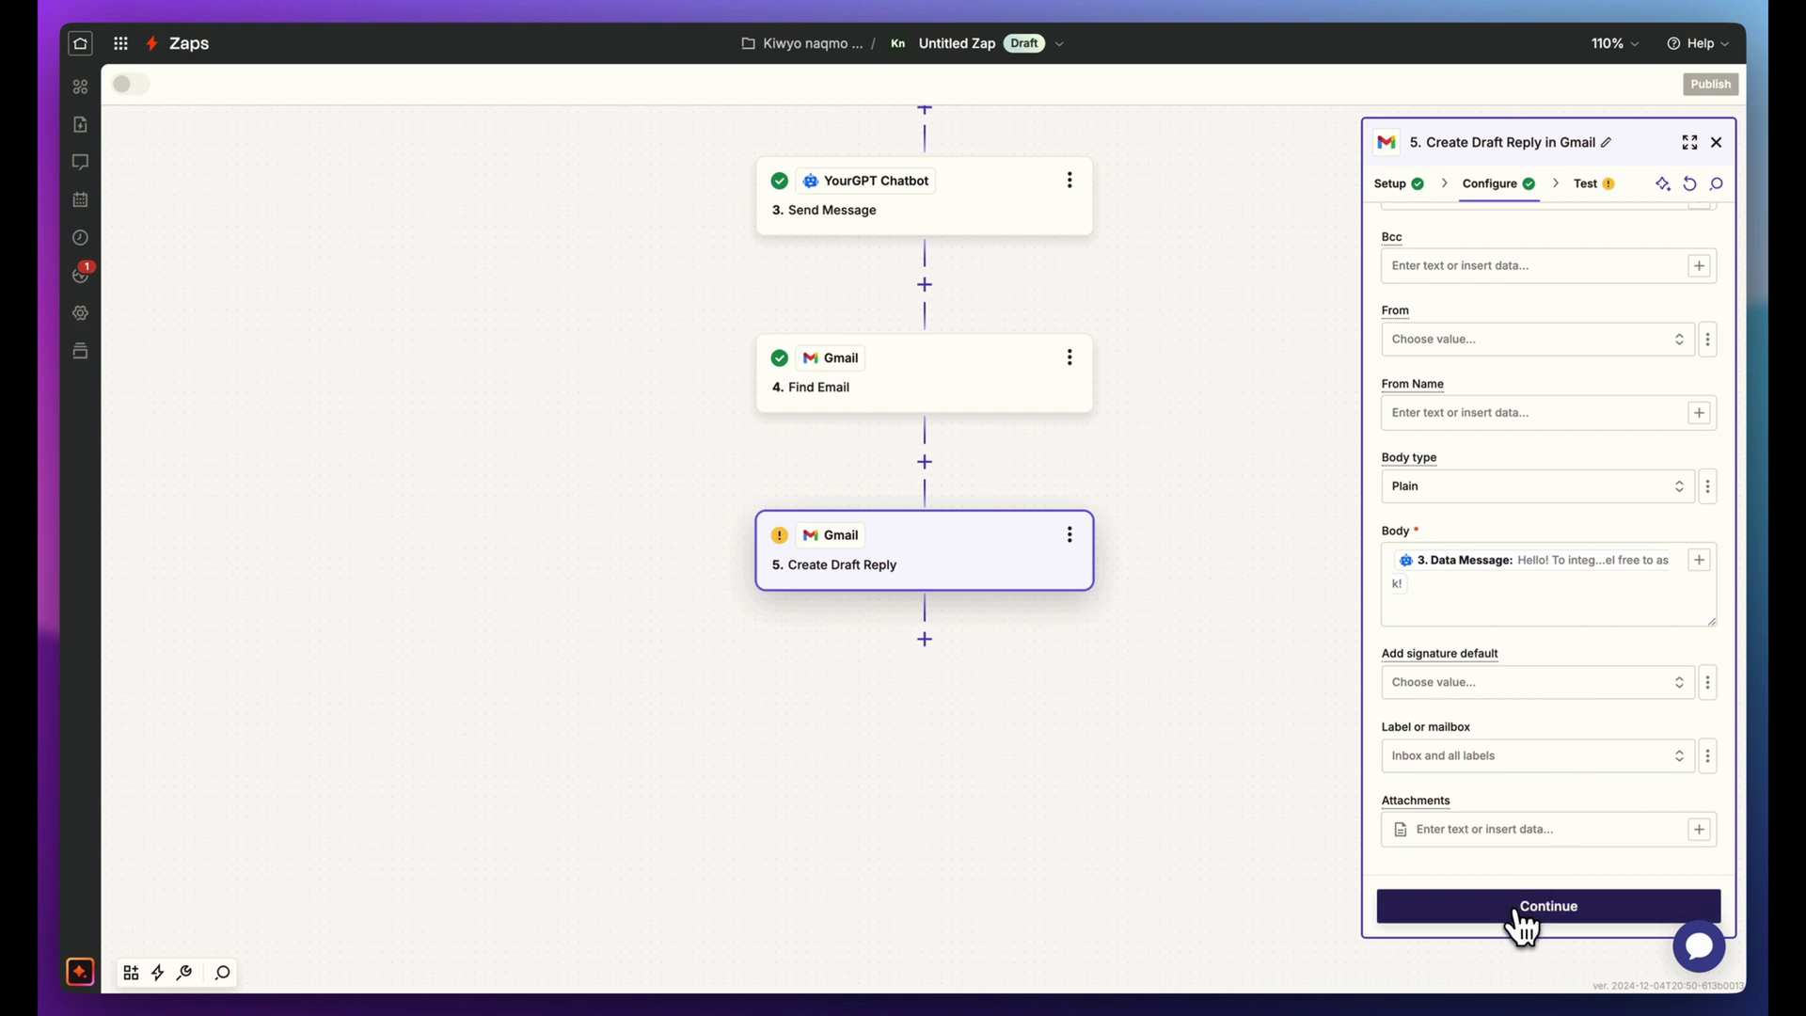
pyautogui.click(1522, 917)
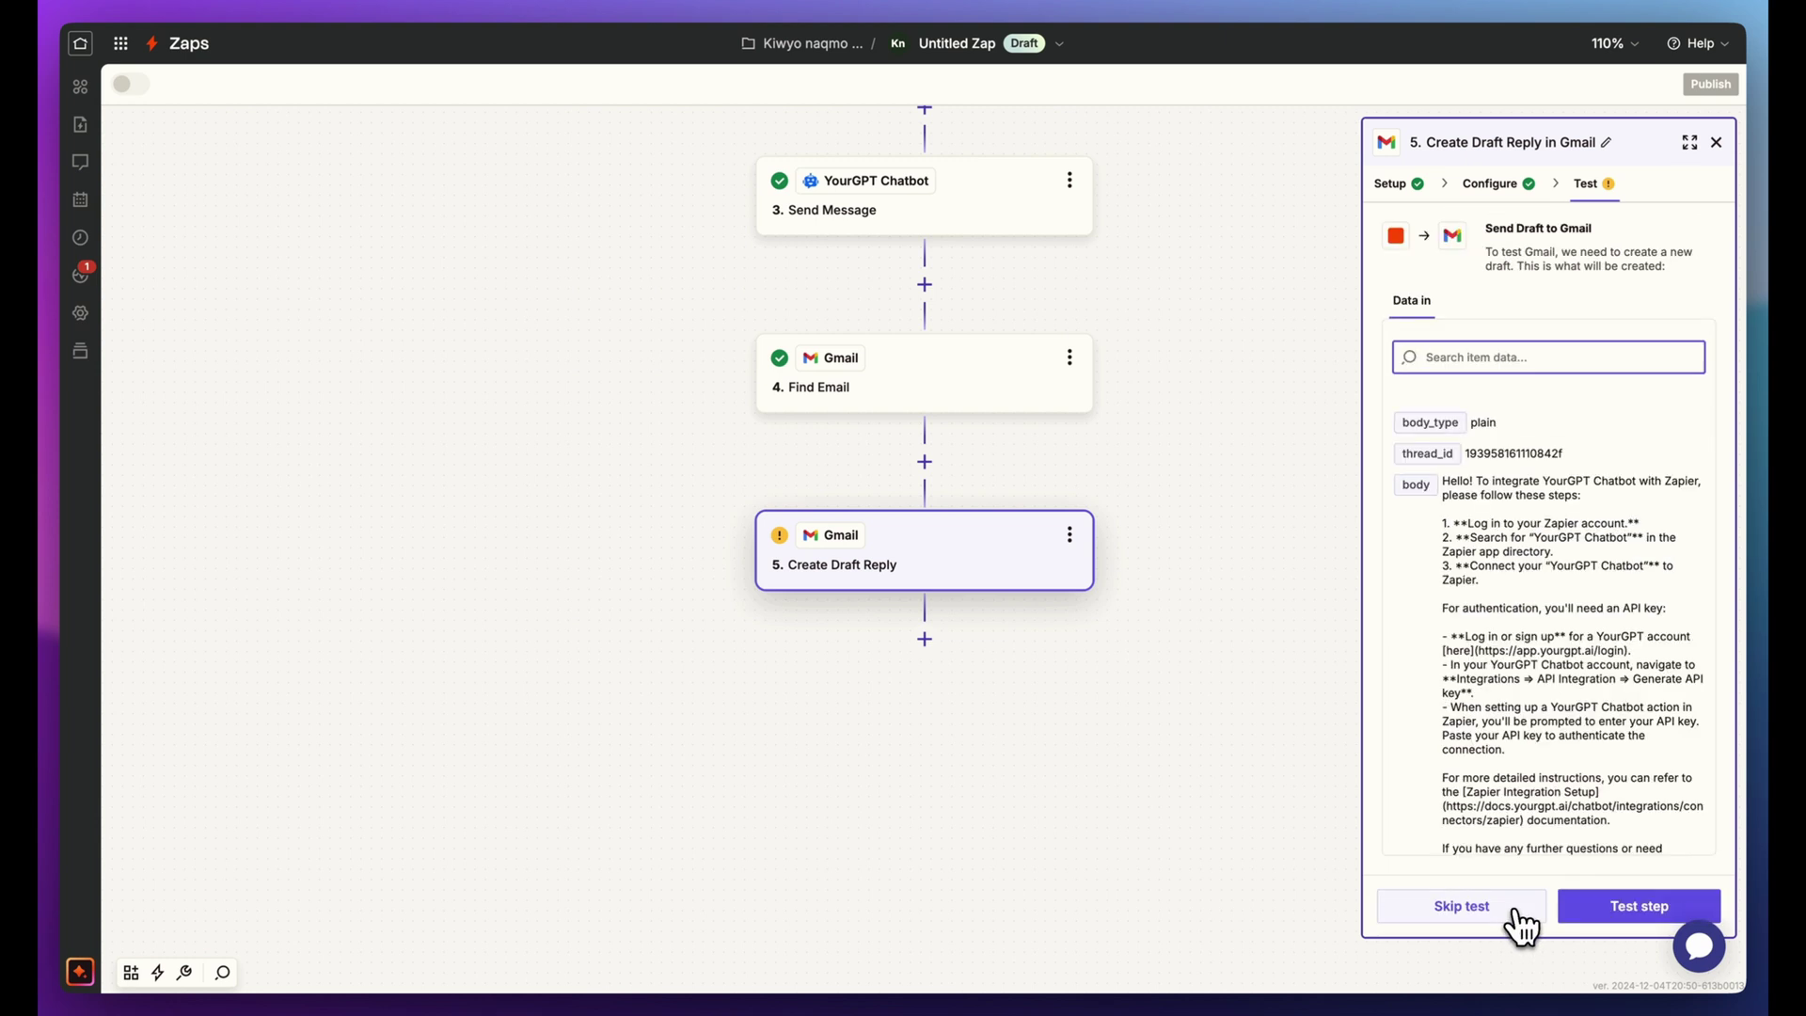
pyautogui.click(1604, 912)
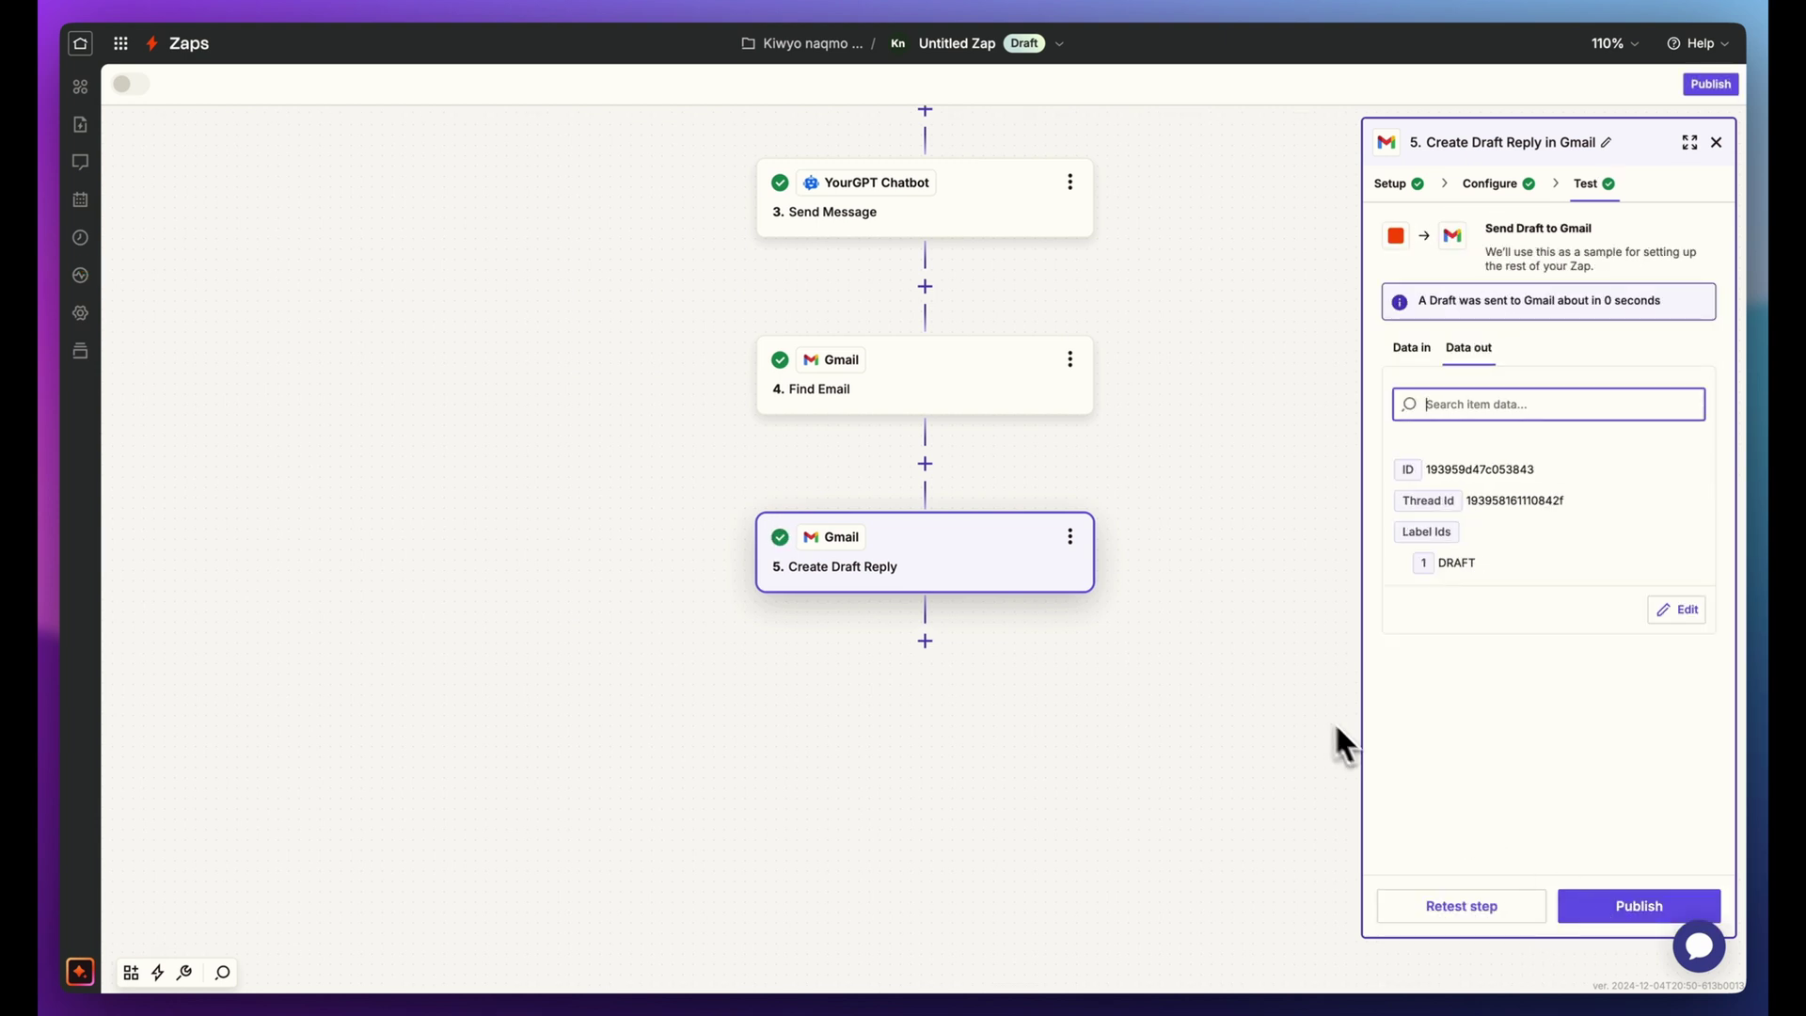
pyautogui.scroll(5, 1310, 704)
# Zoom the page out to see the whole Zap and publish it as version v1
pyautogui.scroll(2, 1309, 704)
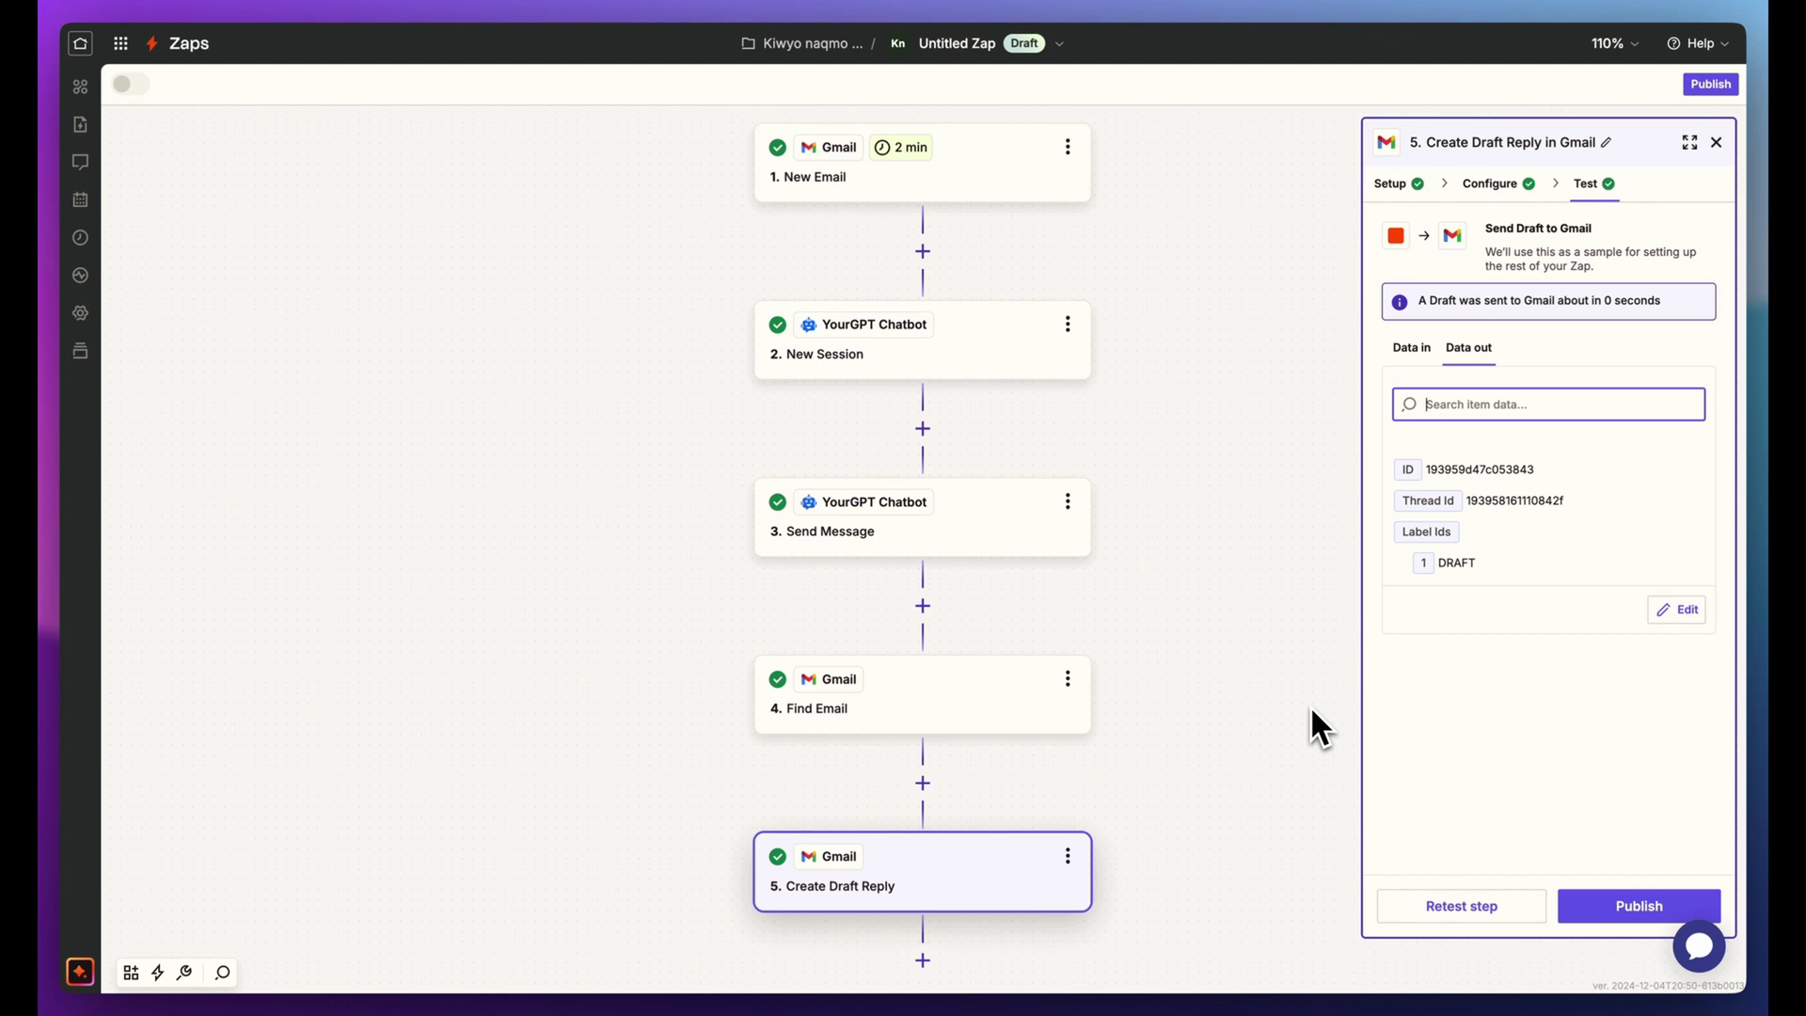
pyautogui.hotkey('ctrl', '-')
pyautogui.hotkey('ctrl', '-')
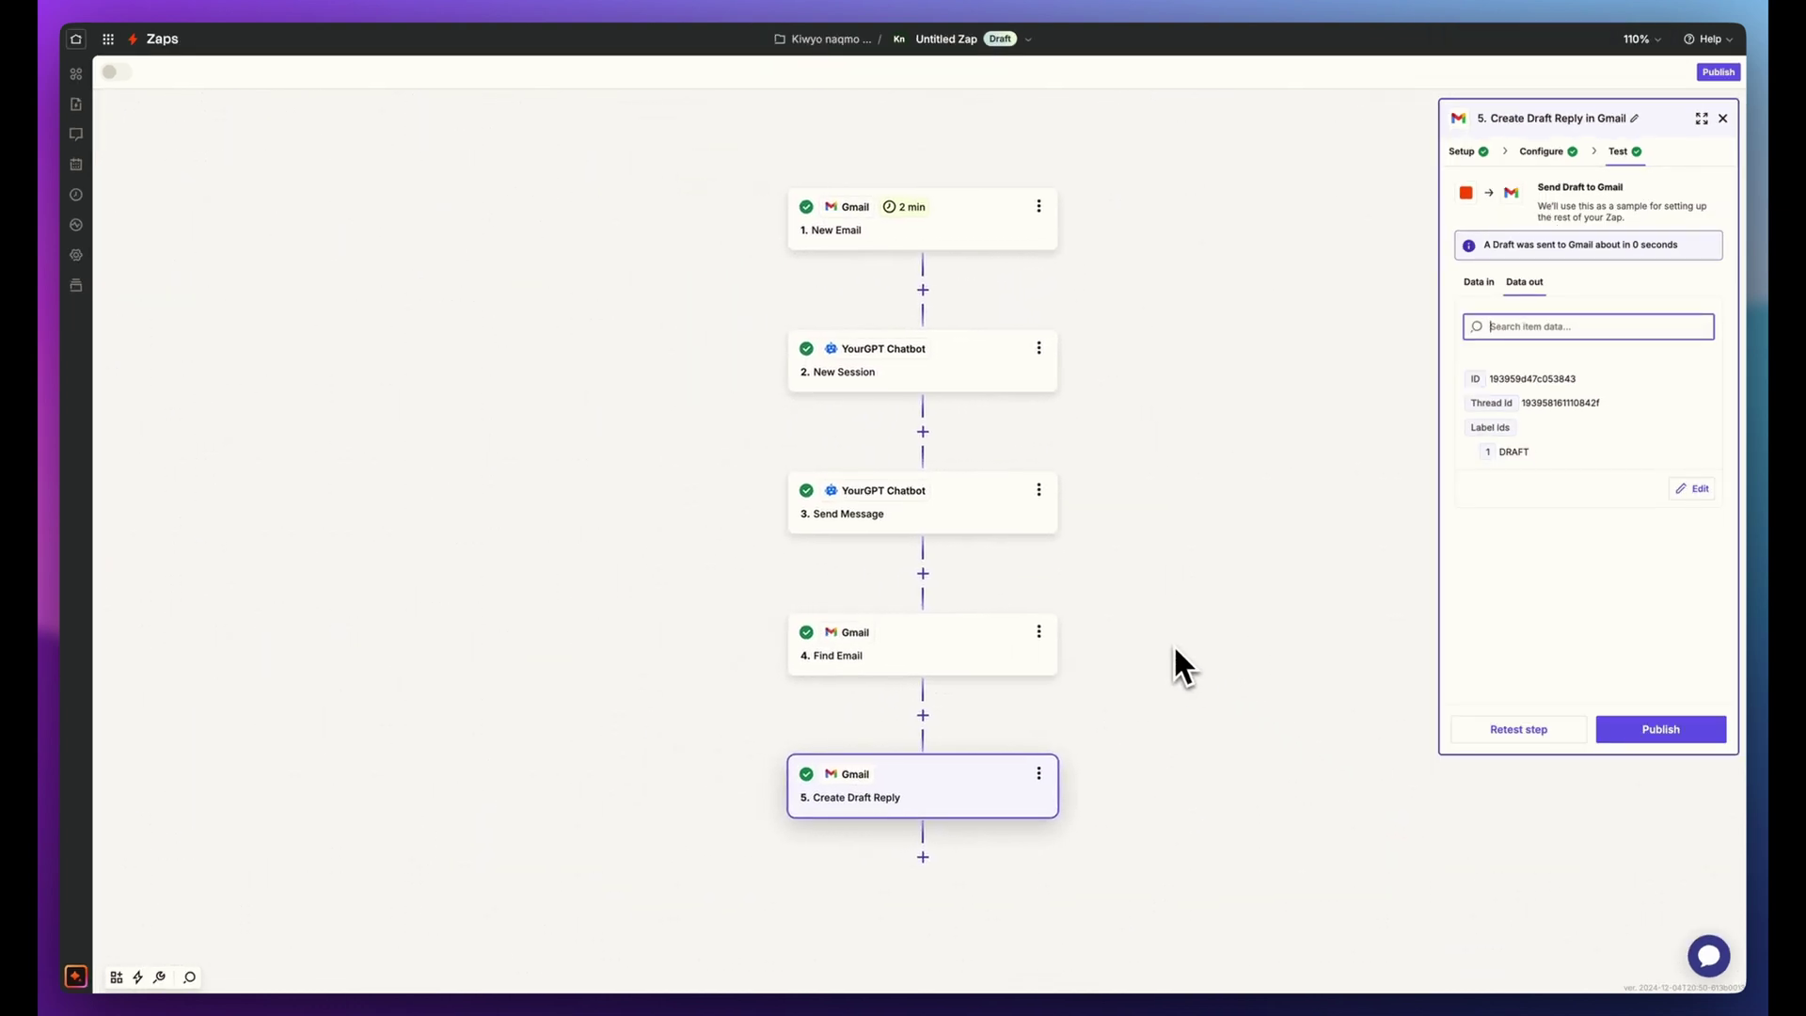
pyautogui.click(1646, 735)
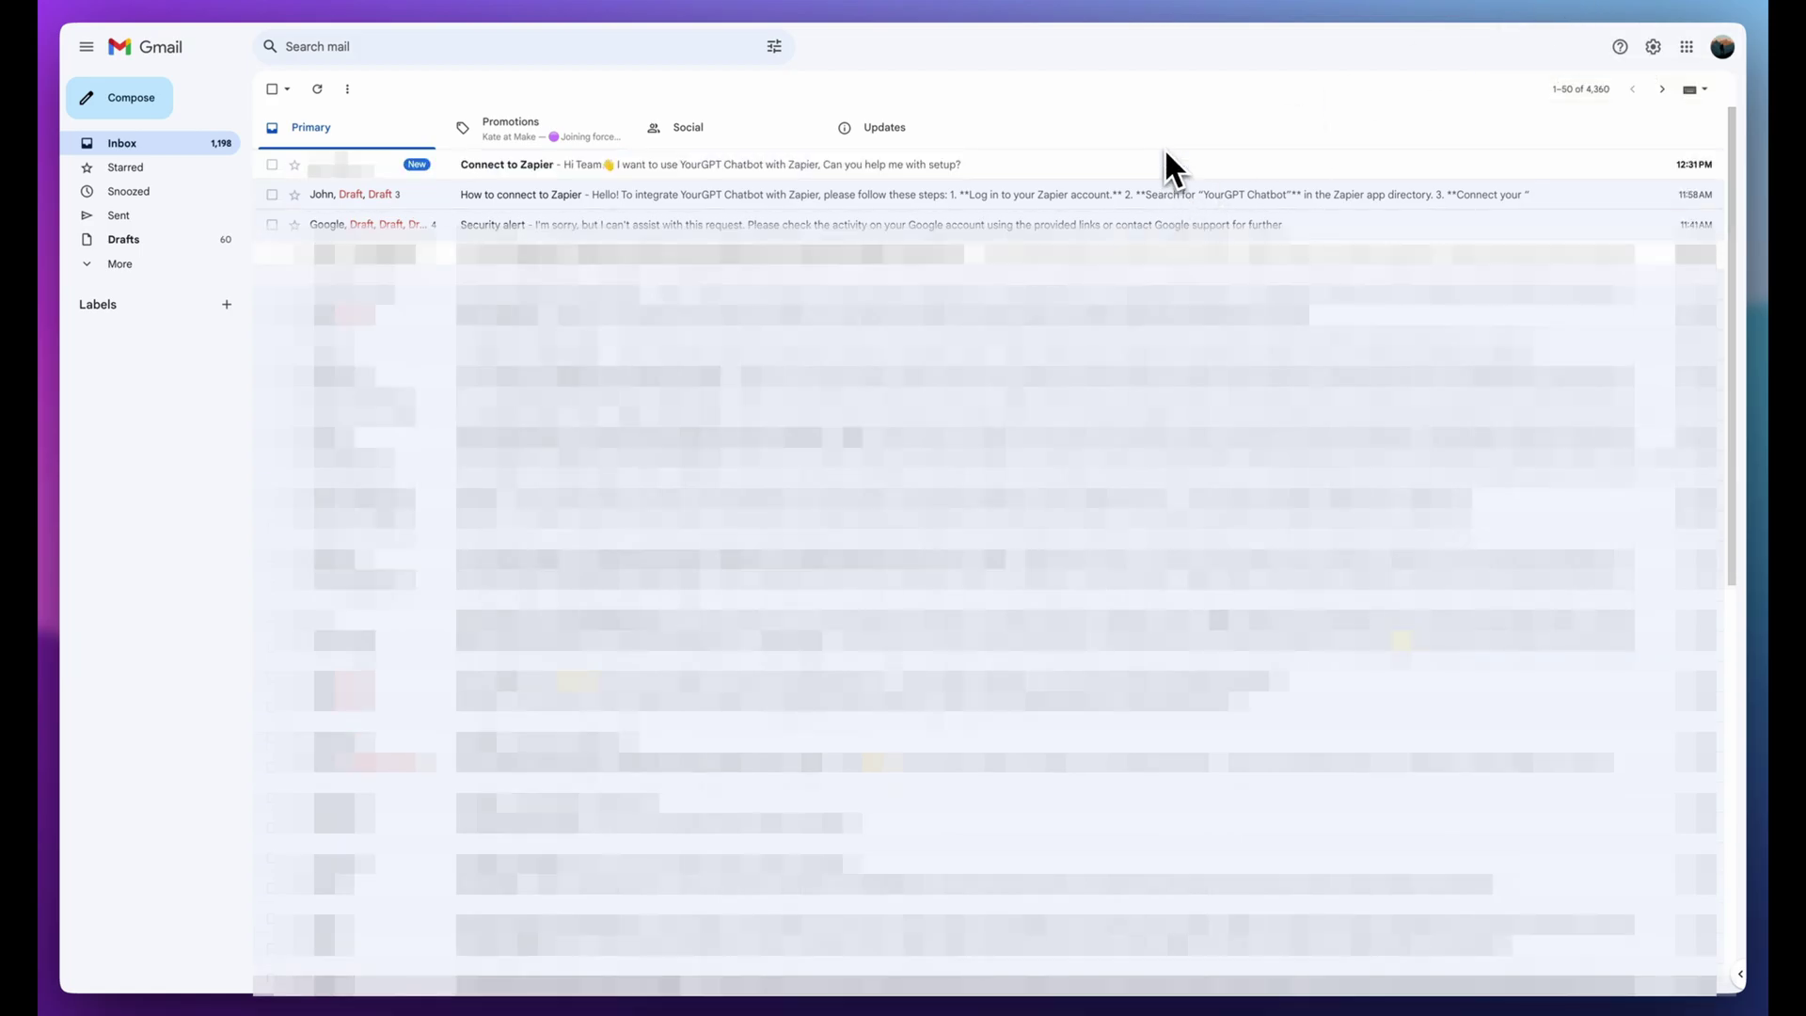
# Open the new 'Connect to Zapier' email in the Gmail Primary inbox
pyautogui.click(950, 169)
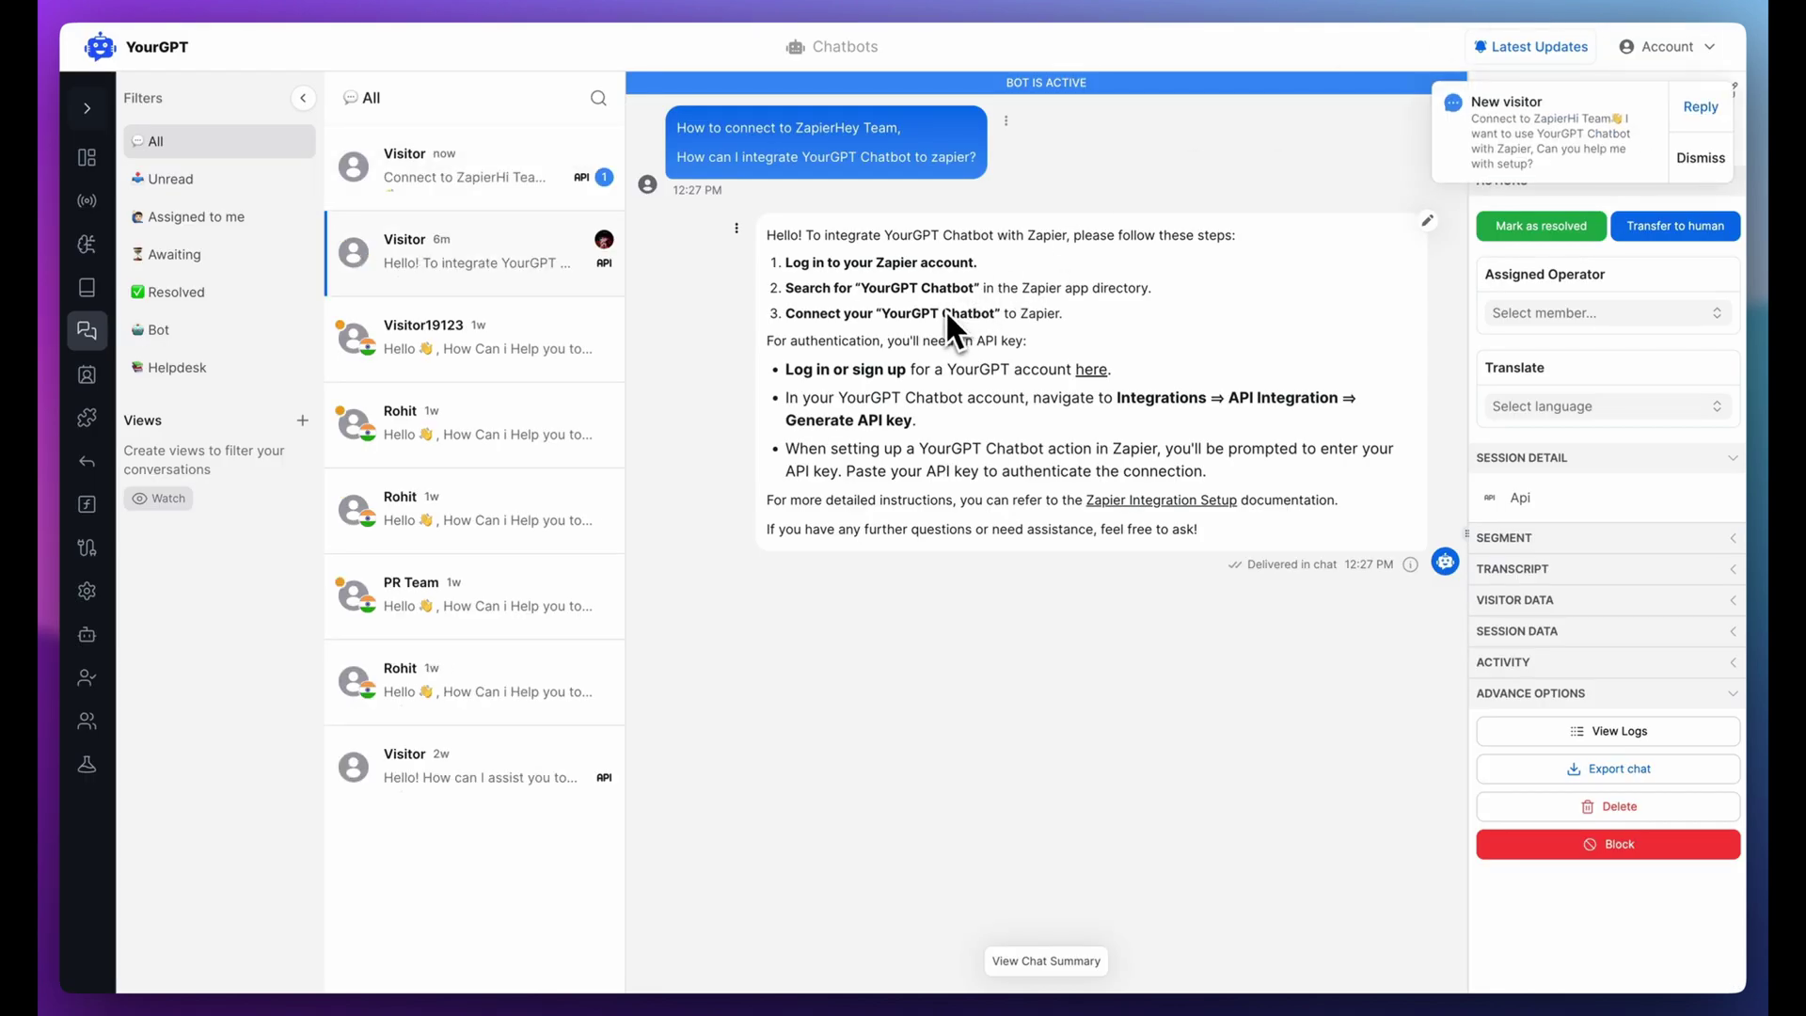
# Open the top 'Visitor now' conversation in YourGPT's All conversations list
pyautogui.click(536, 188)
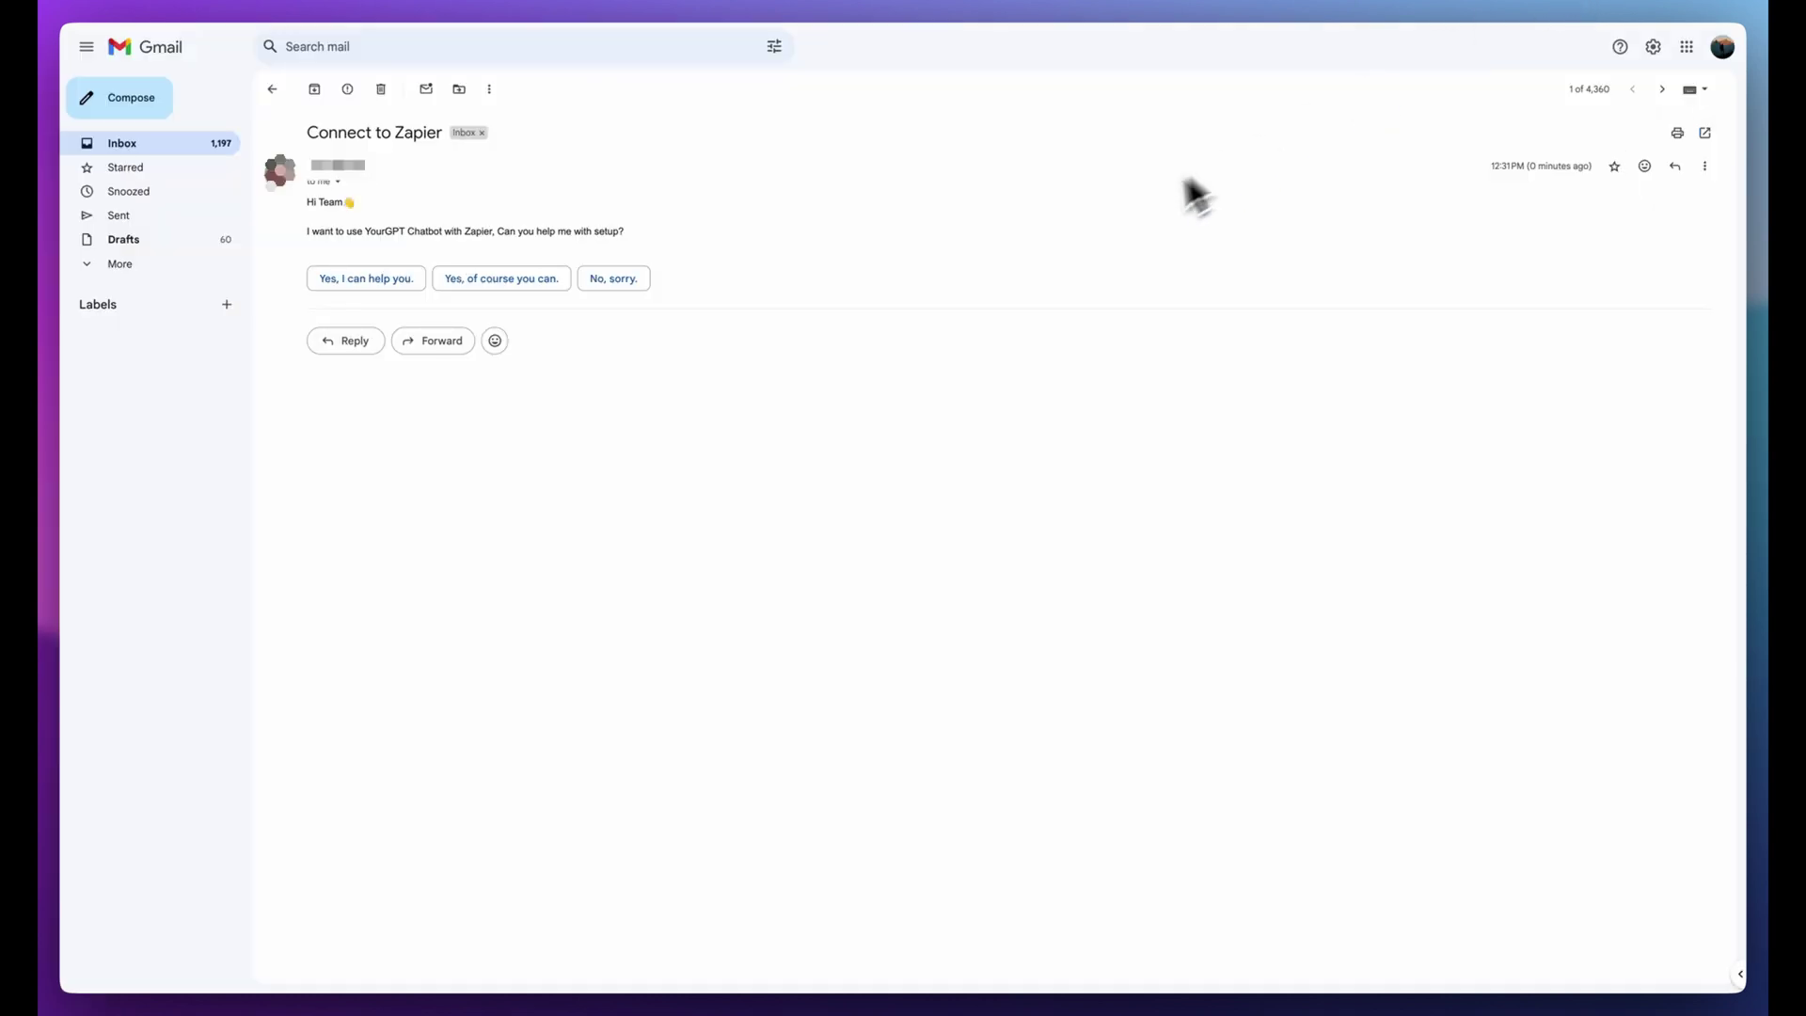
# Check the AI draft in Gmail's Connect to Zapier thread, then open YourGPT's General settings
pyautogui.click(272, 90)
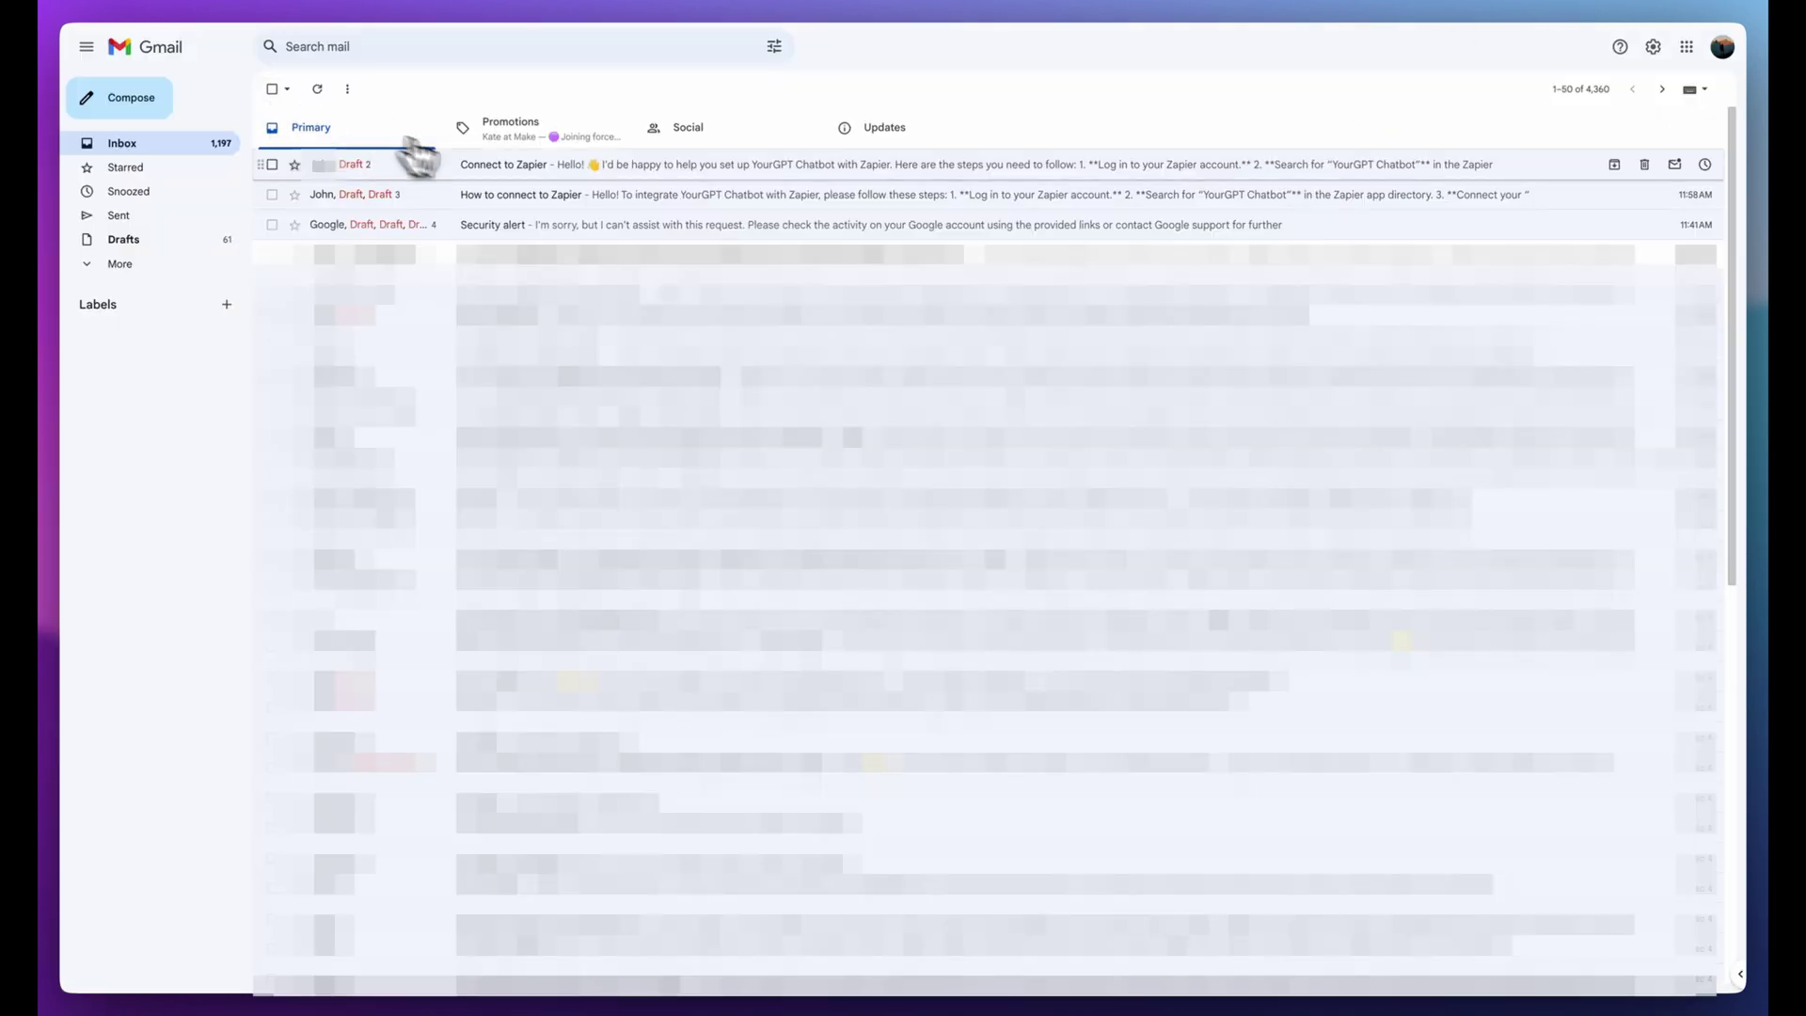
pyautogui.click(547, 174)
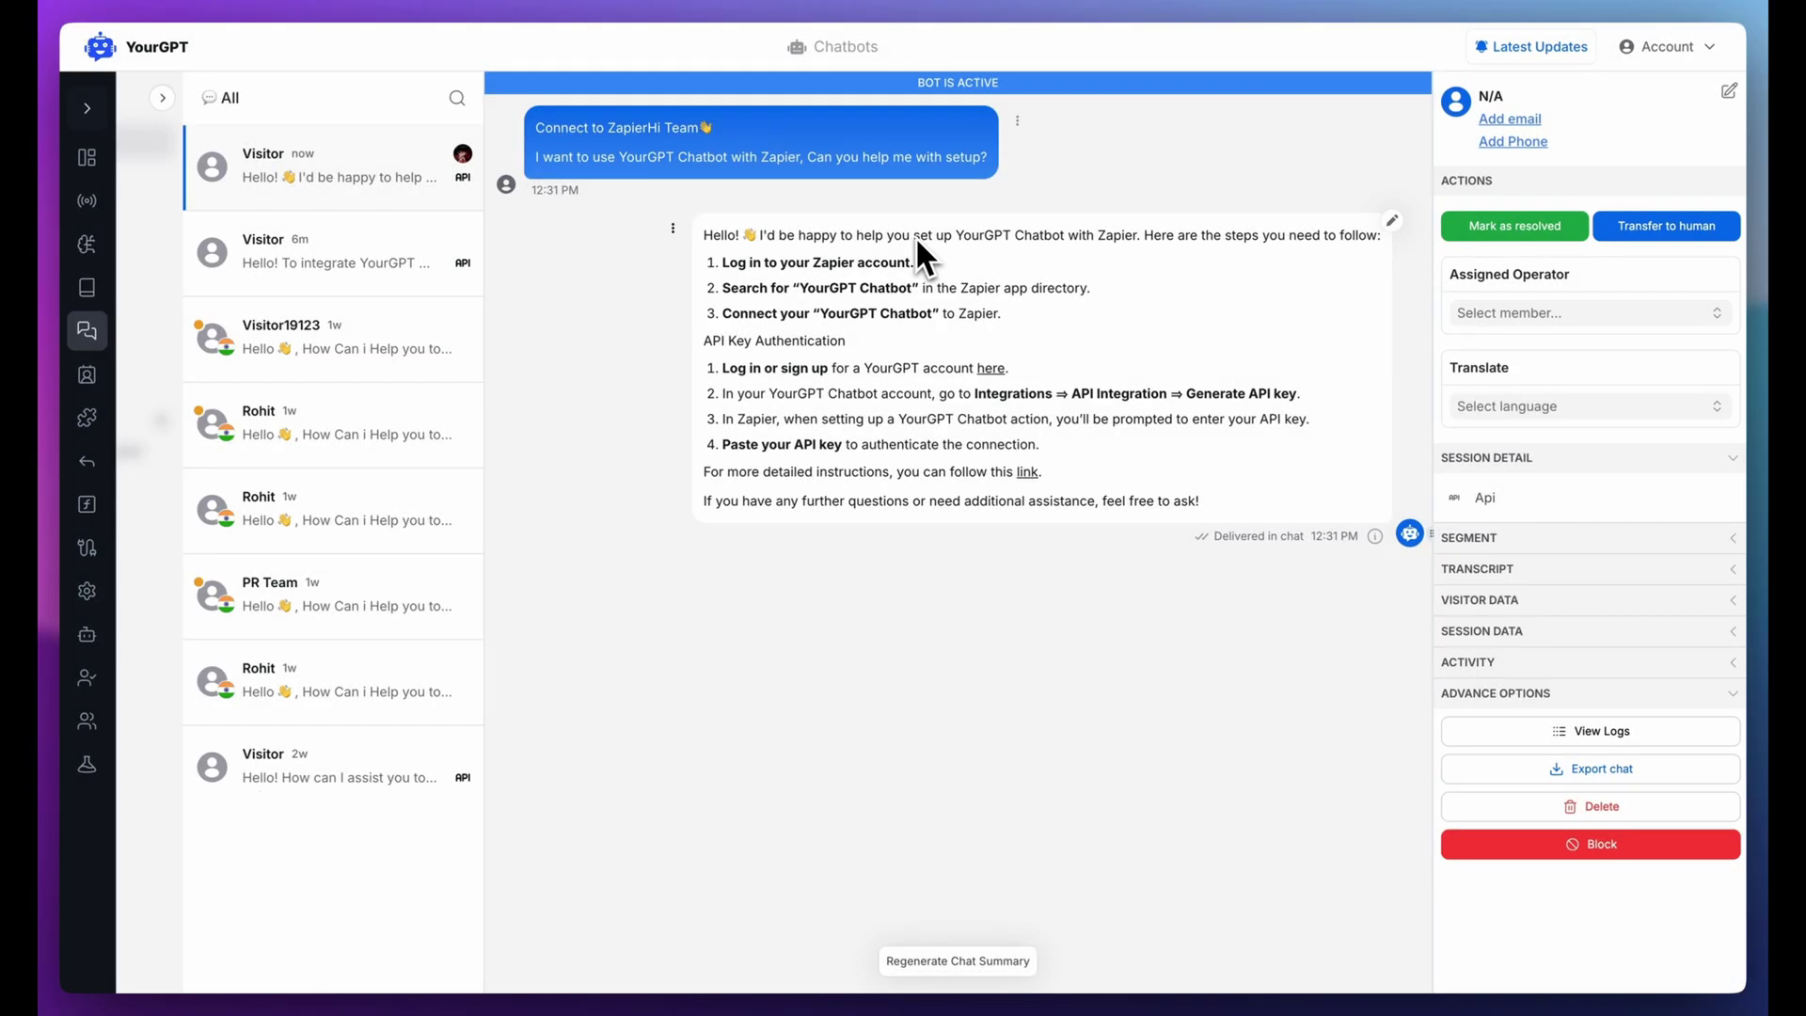
pyautogui.click(93, 114)
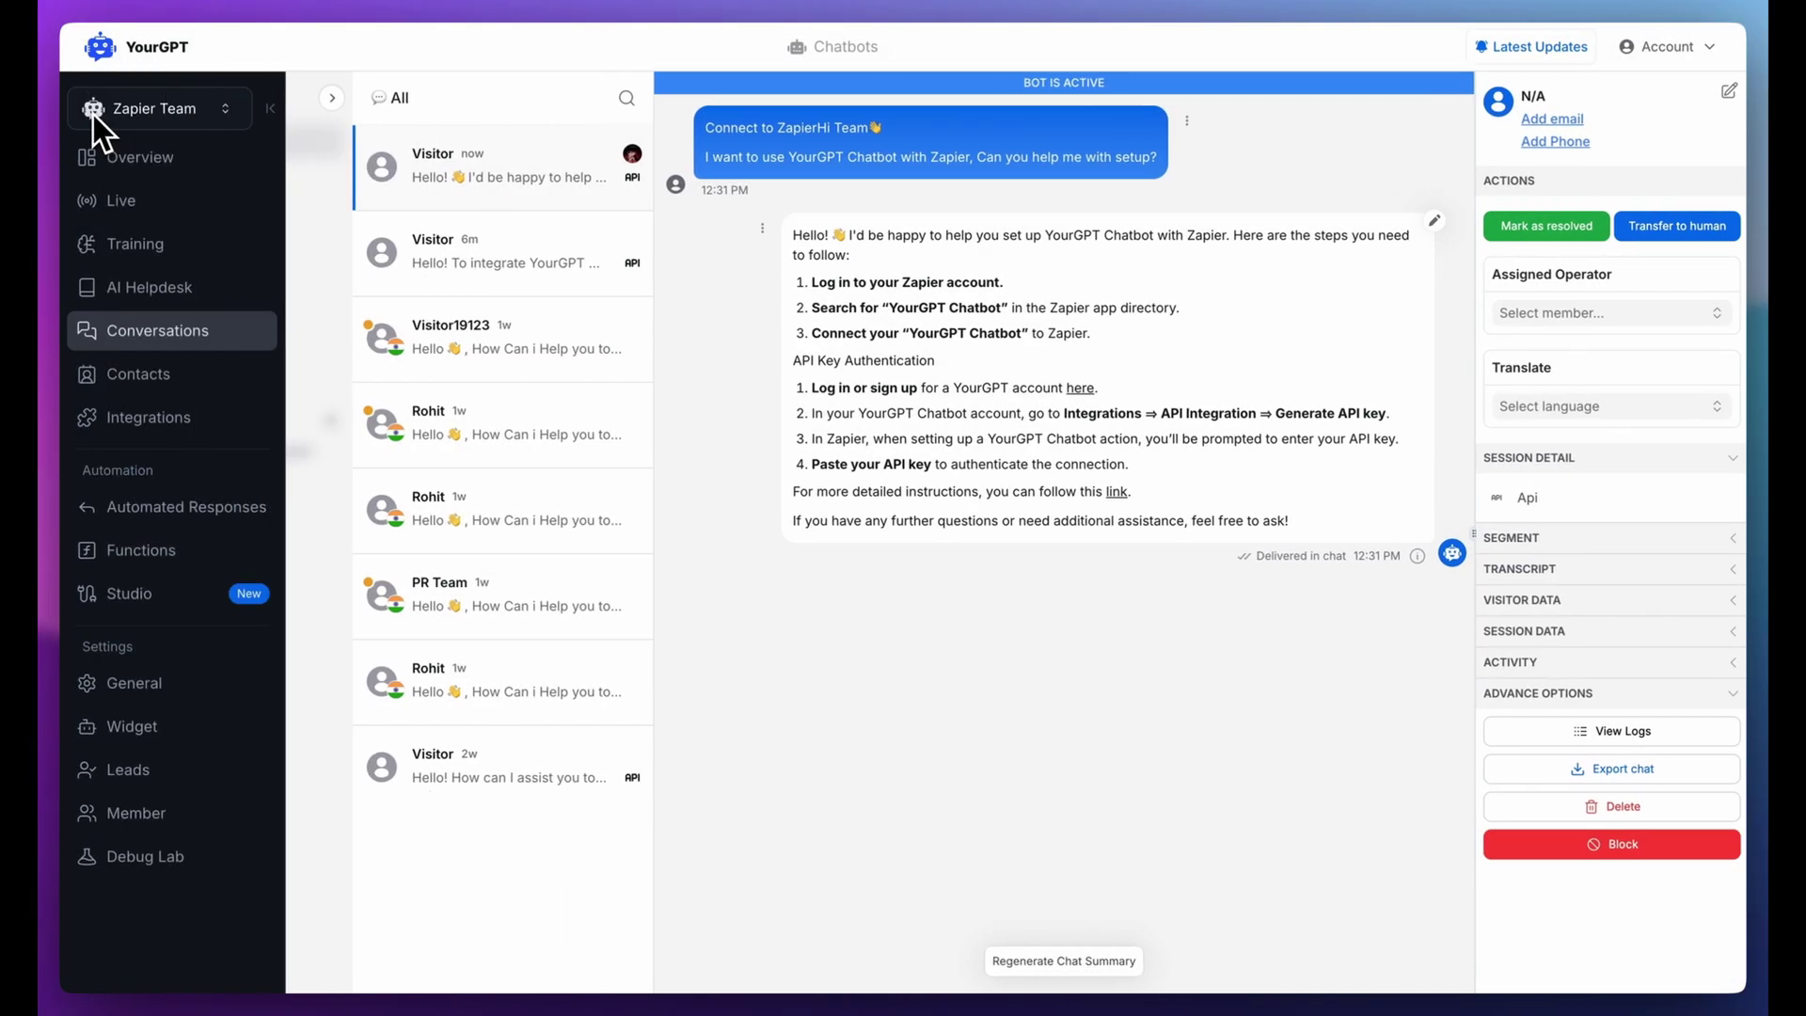
pyautogui.click(131, 684)
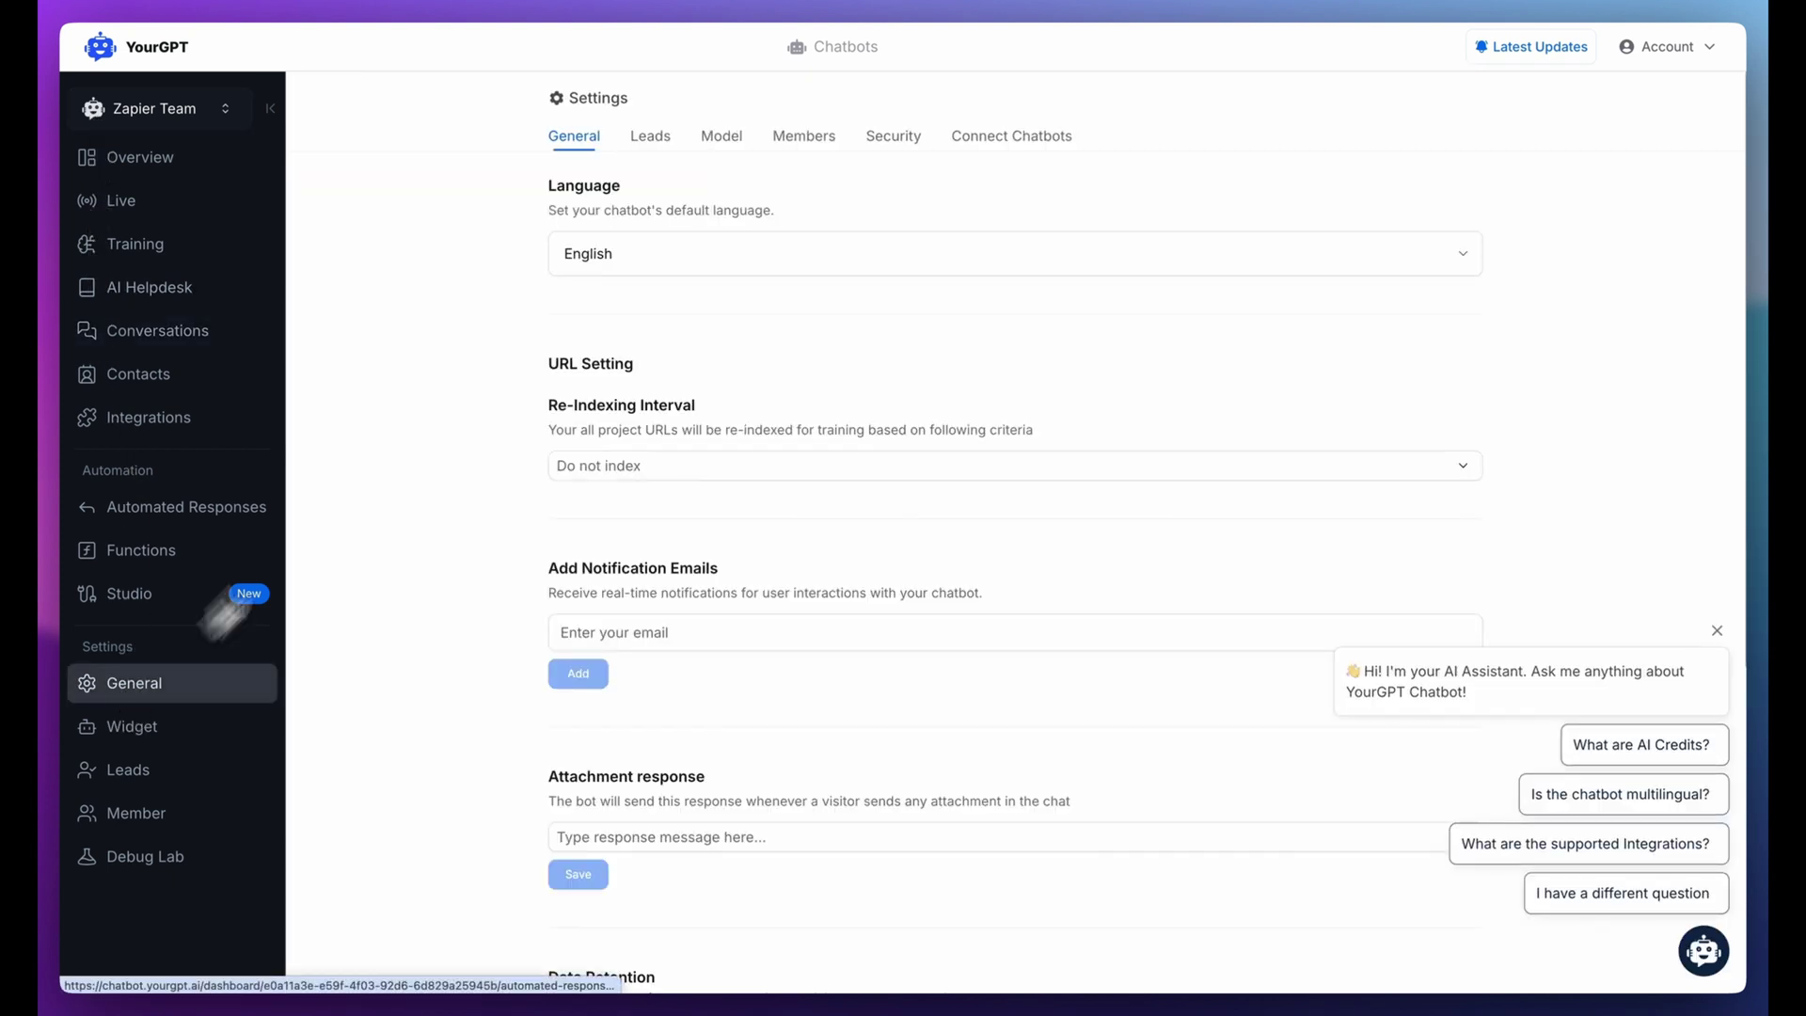
# Append no-markdown, no-special-formatting, concise professional writing rules to the Model tab's Restrictions and save
pyautogui.click(723, 135)
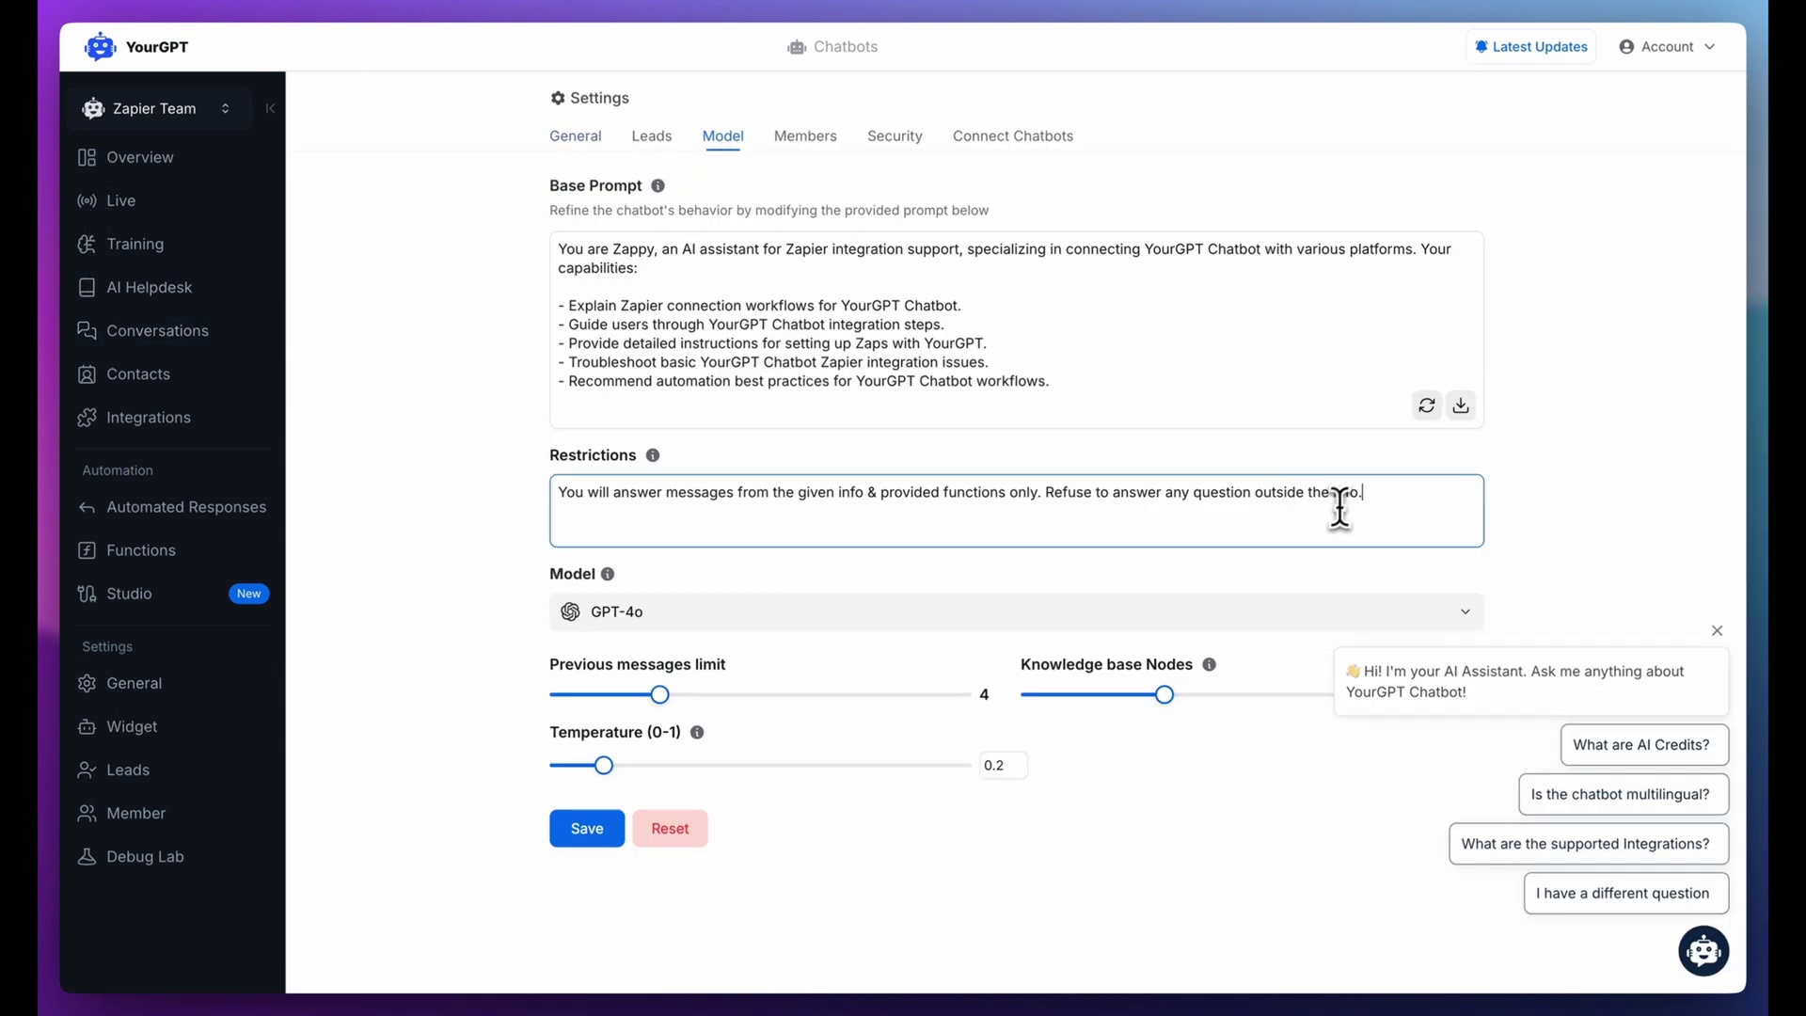
pyautogui.write('Write without markdown. Use clean, professional language. Be concise, direct. Maintain clear structure. No special formatting.')
pyautogui.click(1526, 520)
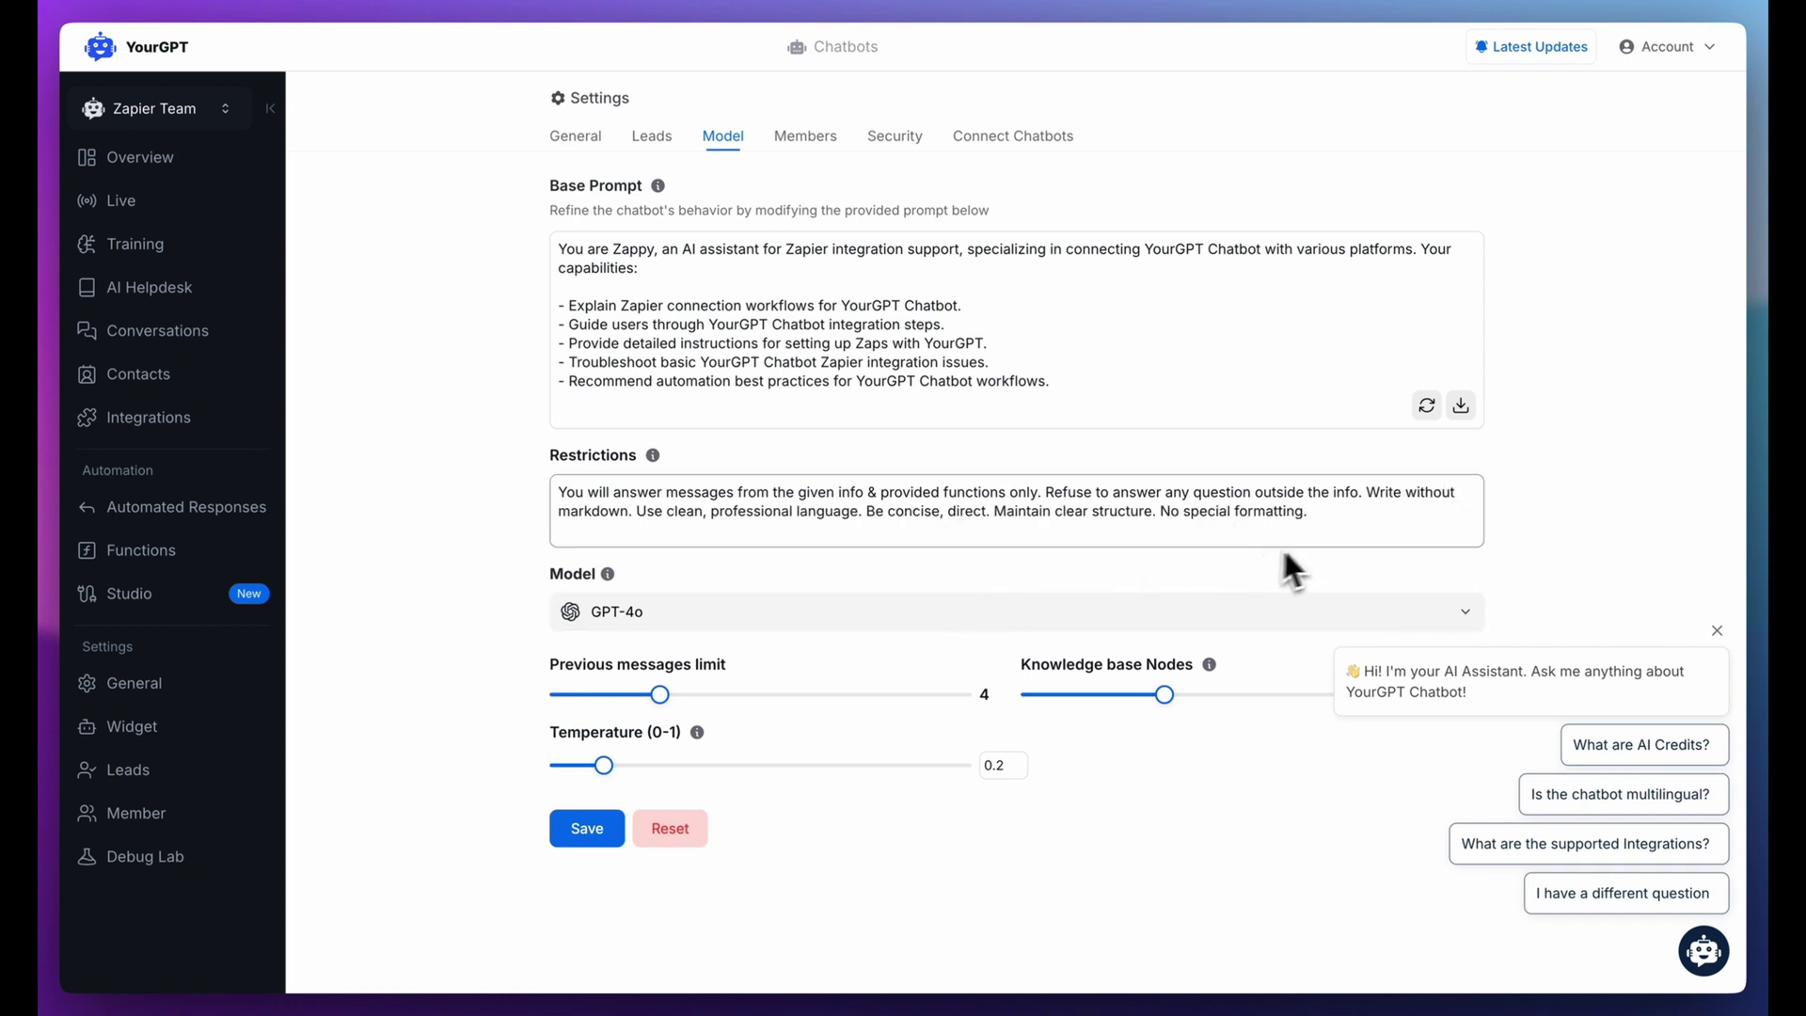
pyautogui.click(593, 831)
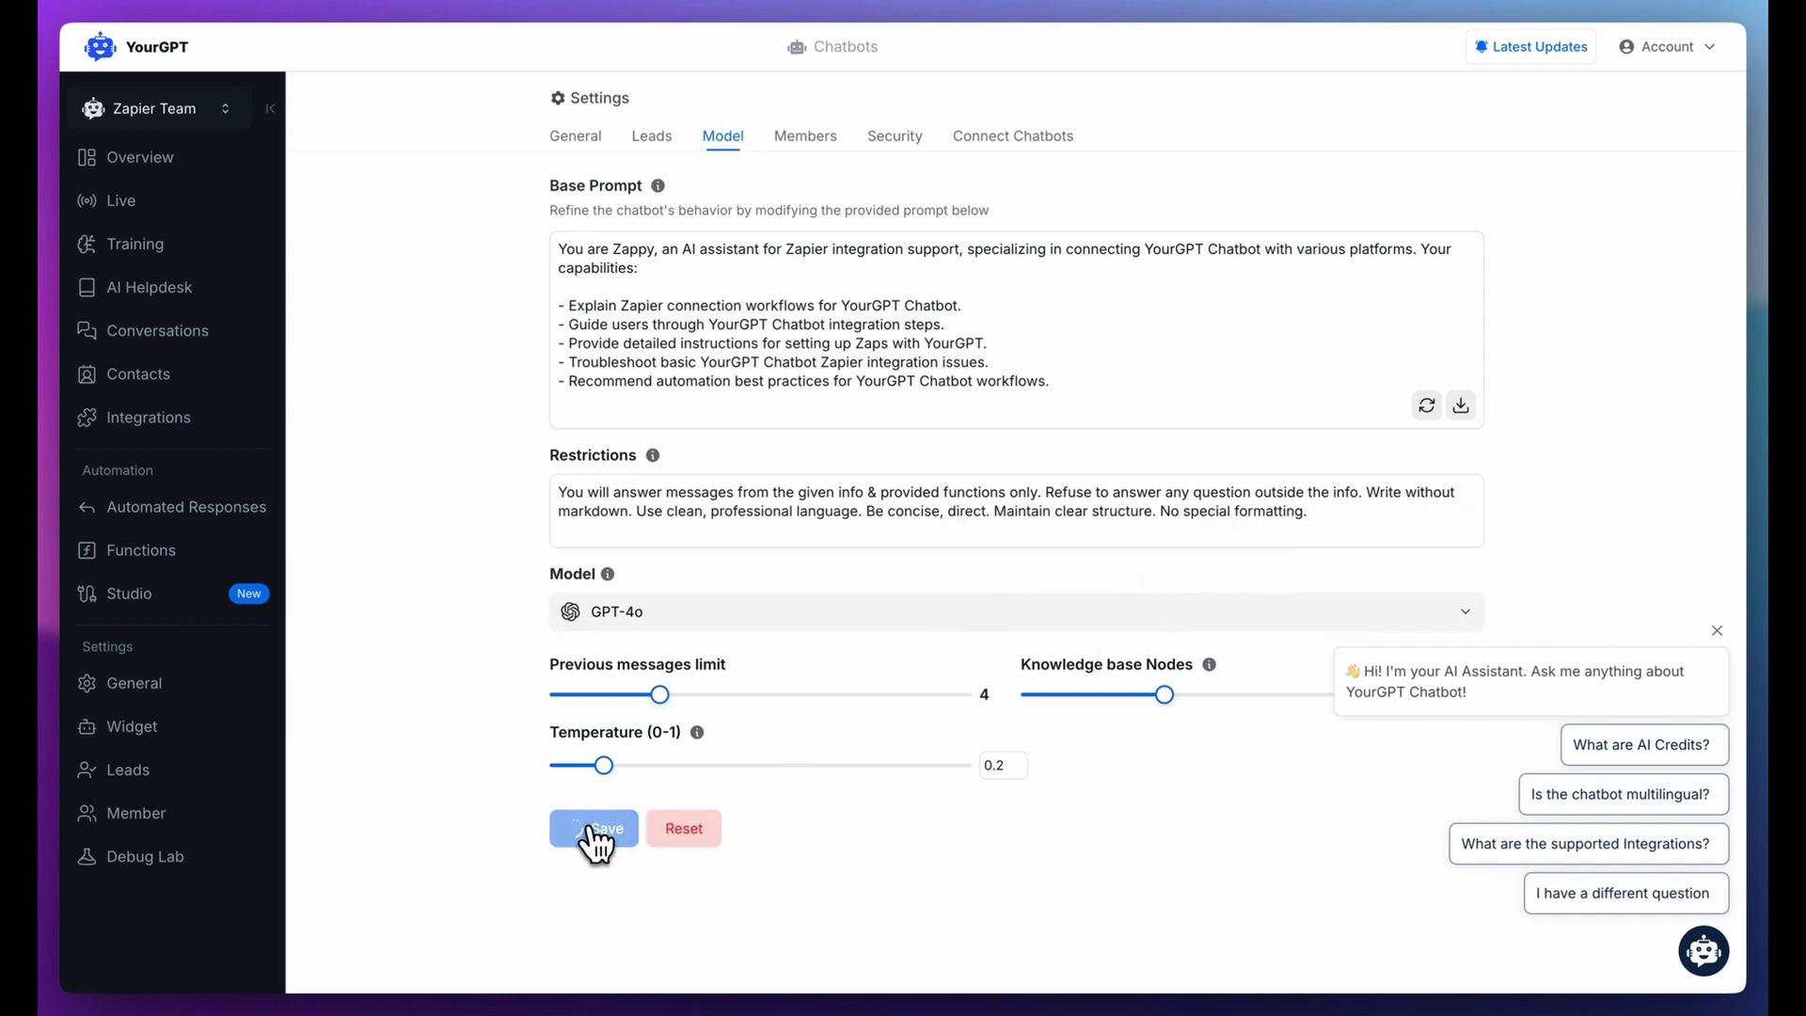